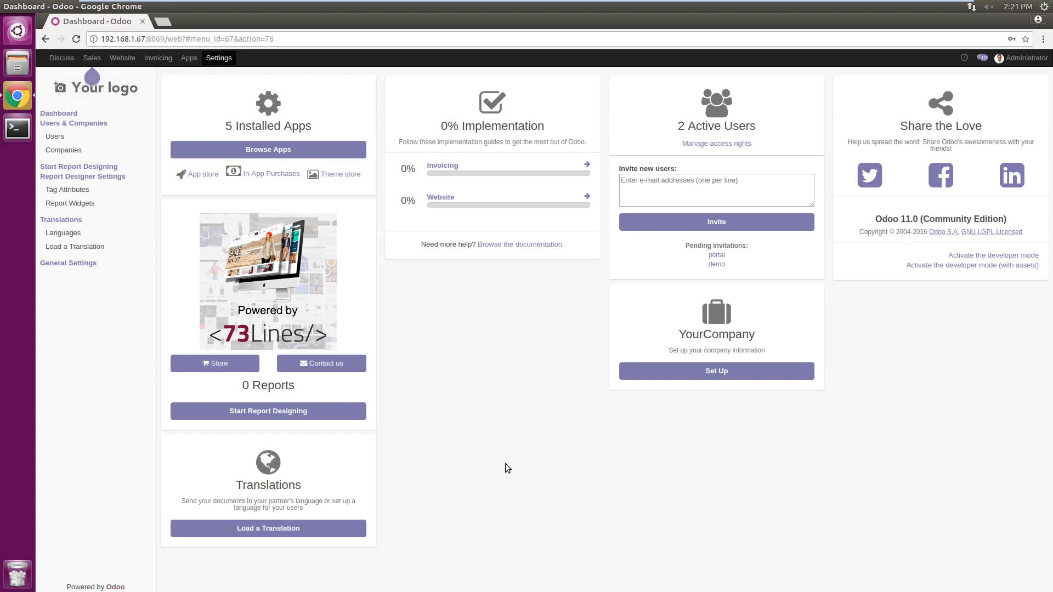
- Start designing a new report and choose sale.order as its model
{"action": "left_click", "coordinate": [313, 414]}
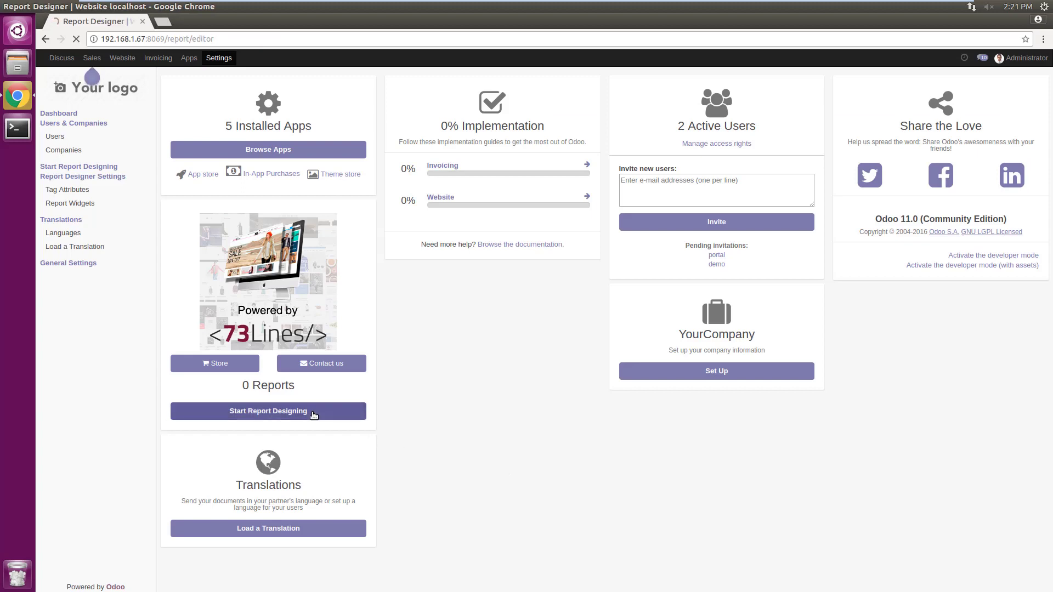
{"action": "left_click", "coordinate": [430, 230]}
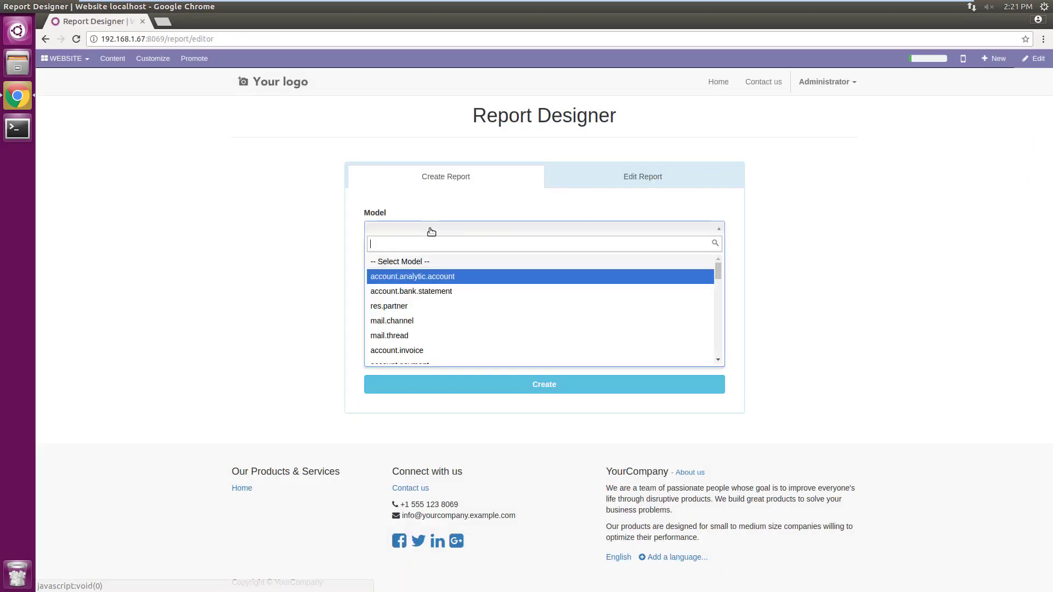
{"action": "type", "text": "sale"}
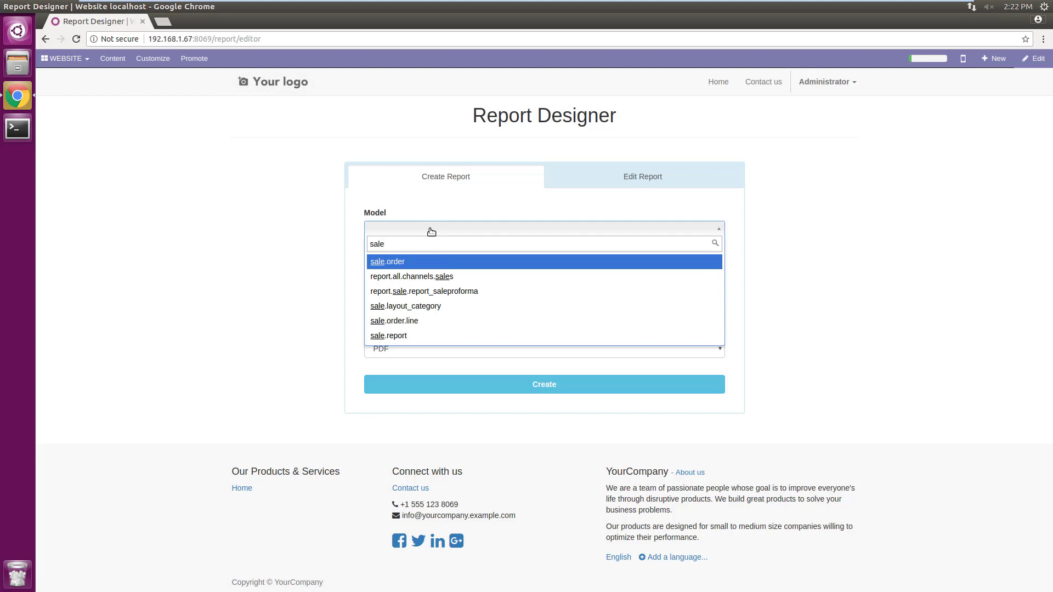
{"action": "key", "text": "Return"}
- Name the report Sale Order Demo Report, keep European A4 and PDF as its paper format and type, and create it
{"action": "left_click", "coordinate": [430, 268]}
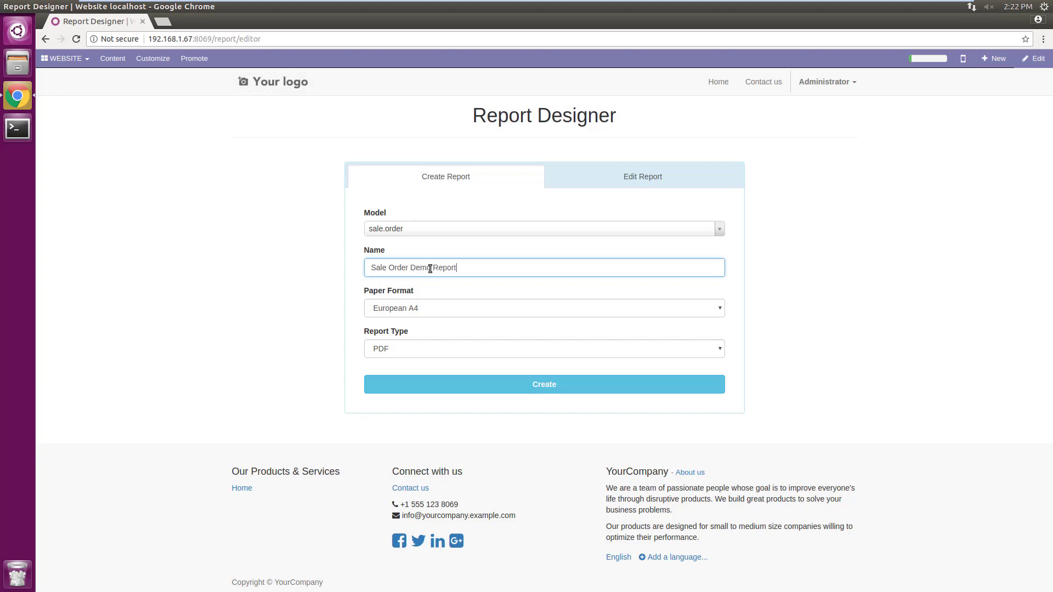
{"action": "key", "text": "Tab"}
{"action": "left_click", "coordinate": [423, 307]}
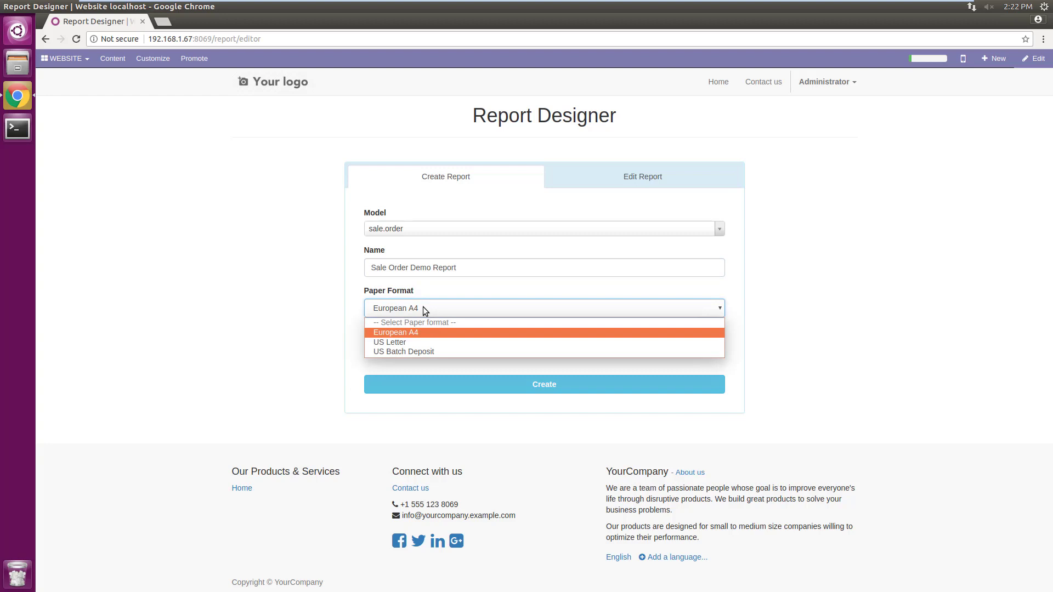
{"action": "left_click", "coordinate": [423, 307]}
{"action": "left_click", "coordinate": [412, 348]}
{"action": "left_click", "coordinate": [417, 361]}
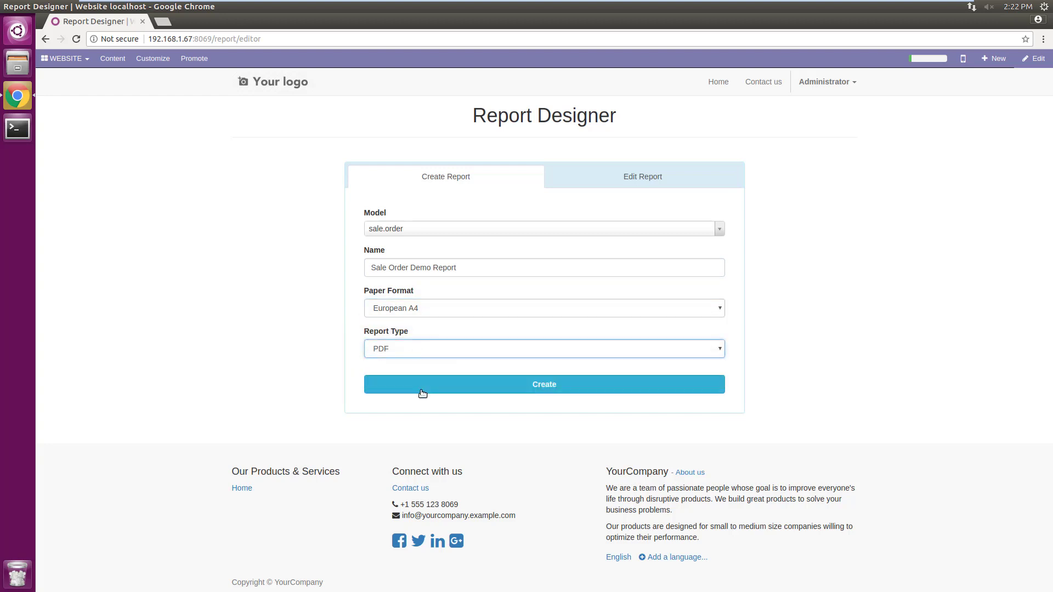
{"action": "left_click", "coordinate": [422, 392]}
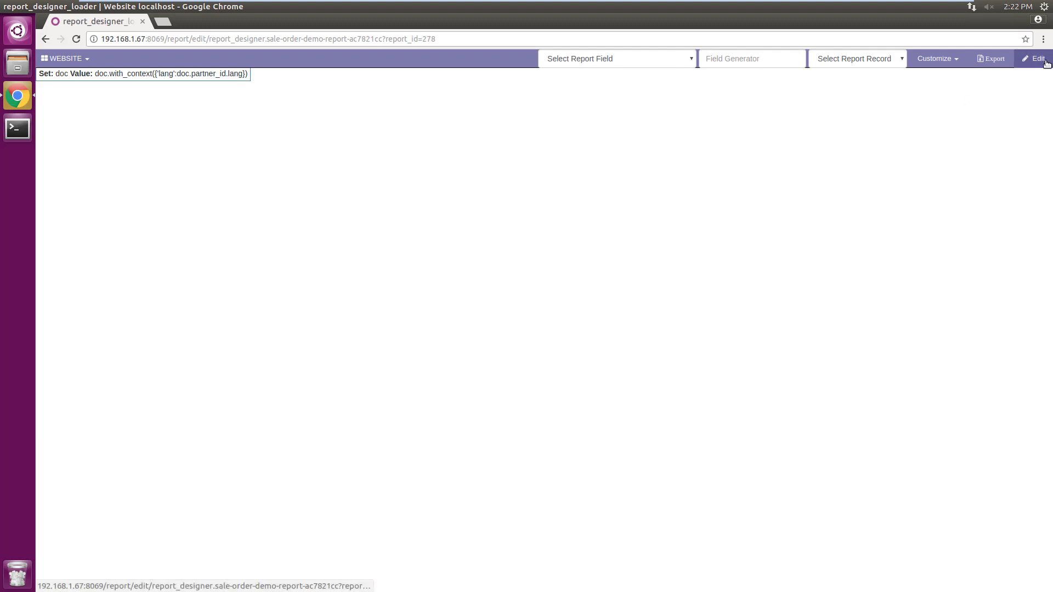
- Put the report in edit mode and add a Single block containing the Address Format content
{"action": "left_click", "coordinate": [1045, 61]}
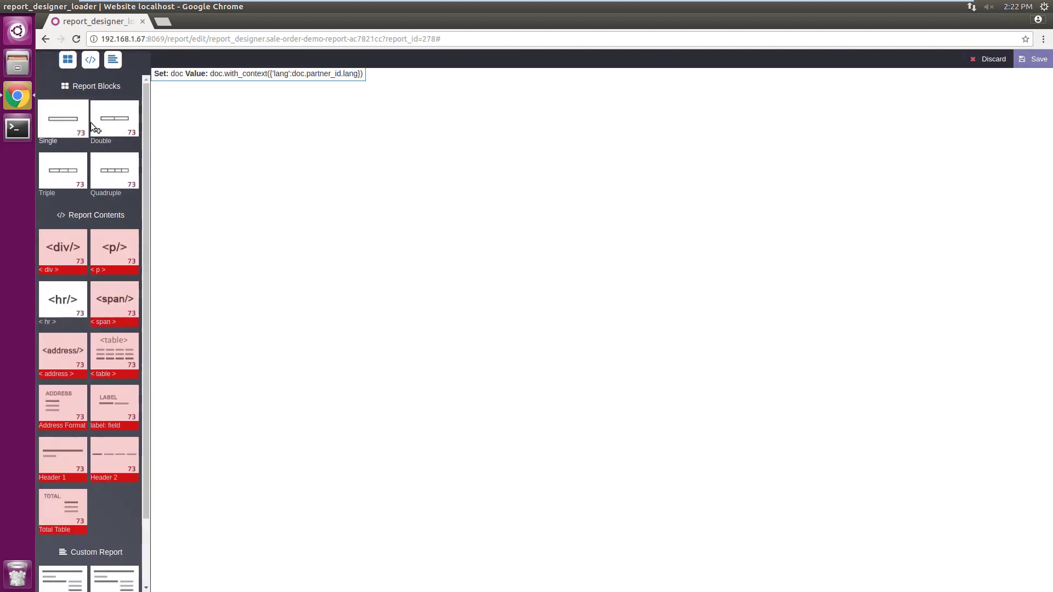
{"action": "left_click_drag", "start_coordinate": [94, 123], "coordinate": [199, 108]}
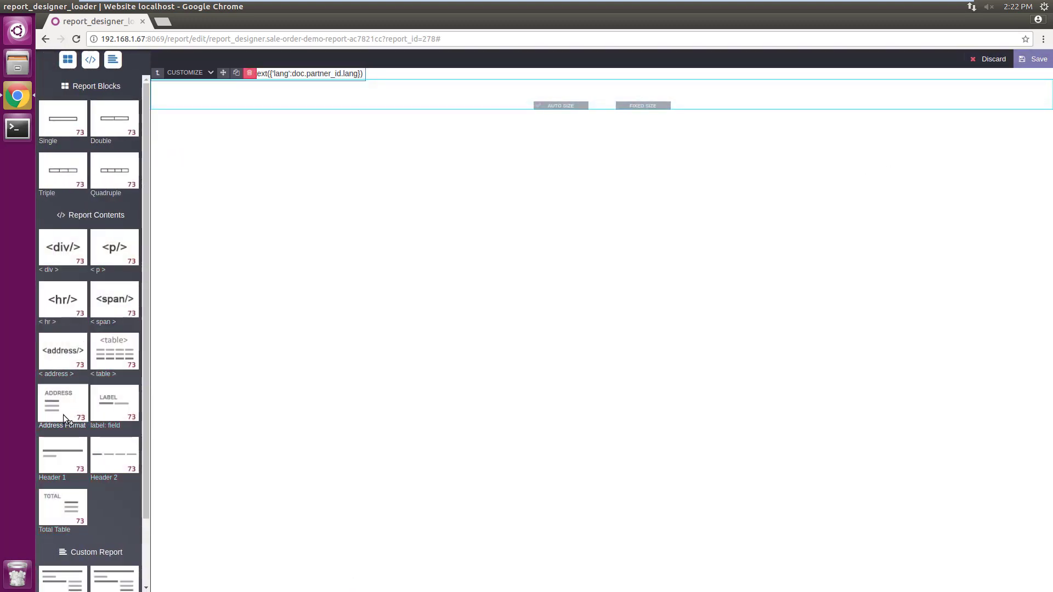
{"action": "left_click_drag", "start_coordinate": [63, 415], "coordinate": [203, 104]}
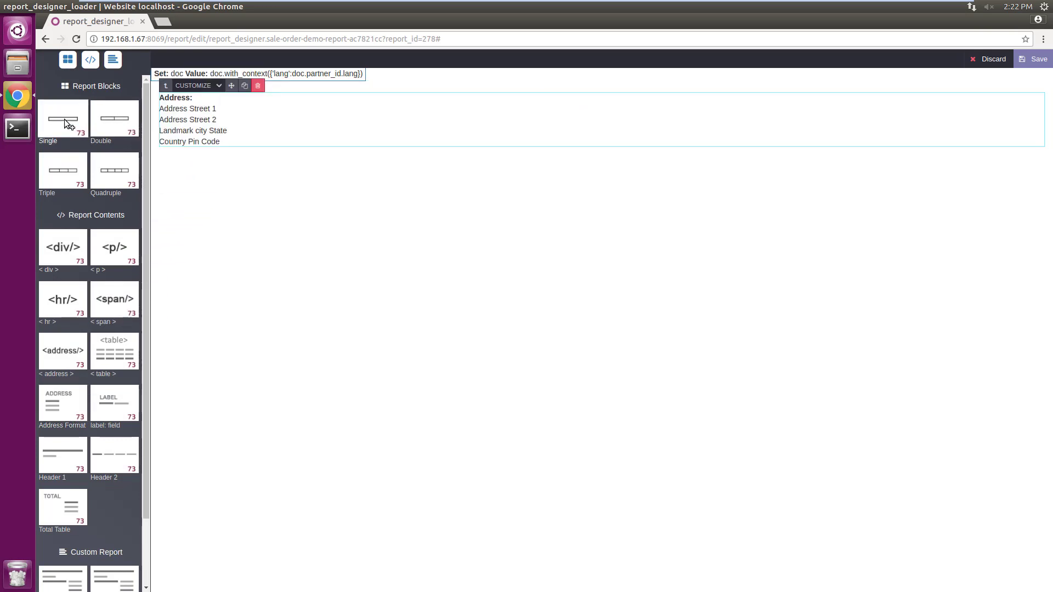
- Add two Single blocks below the address, the first containing Header 2 and the second containing Header 1
{"action": "left_click_drag", "start_coordinate": [64, 120], "coordinate": [194, 207]}
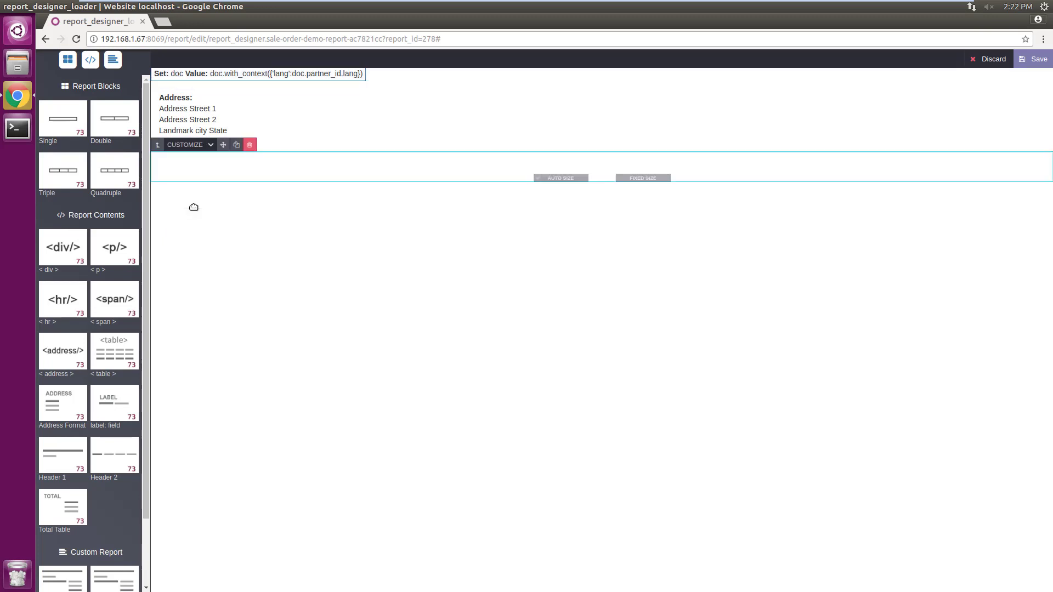
{"action": "left_click_drag", "start_coordinate": [112, 454], "coordinate": [237, 164]}
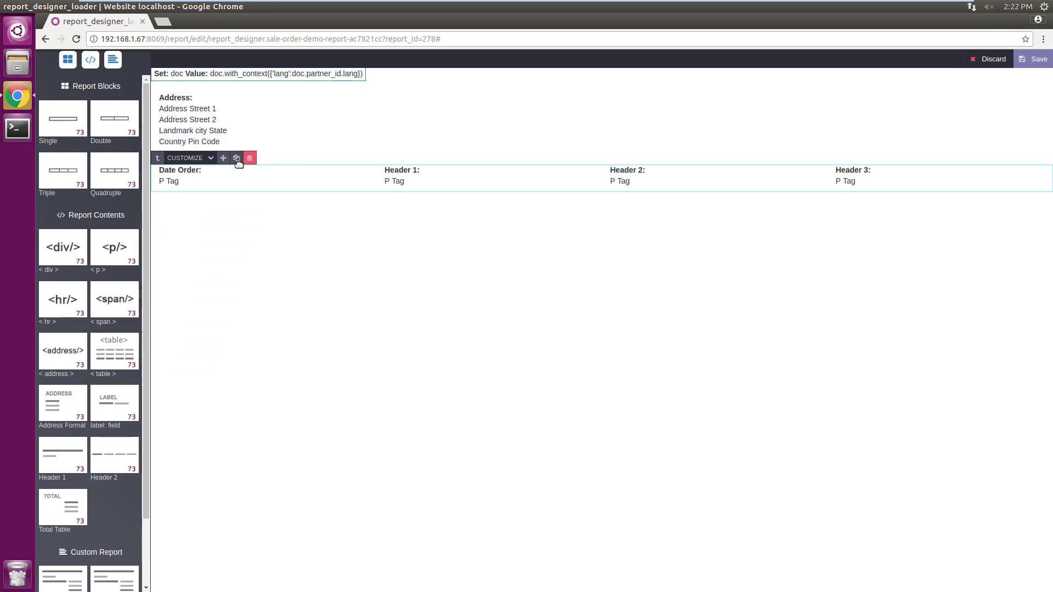
{"action": "left_click_drag", "start_coordinate": [66, 116], "coordinate": [208, 232]}
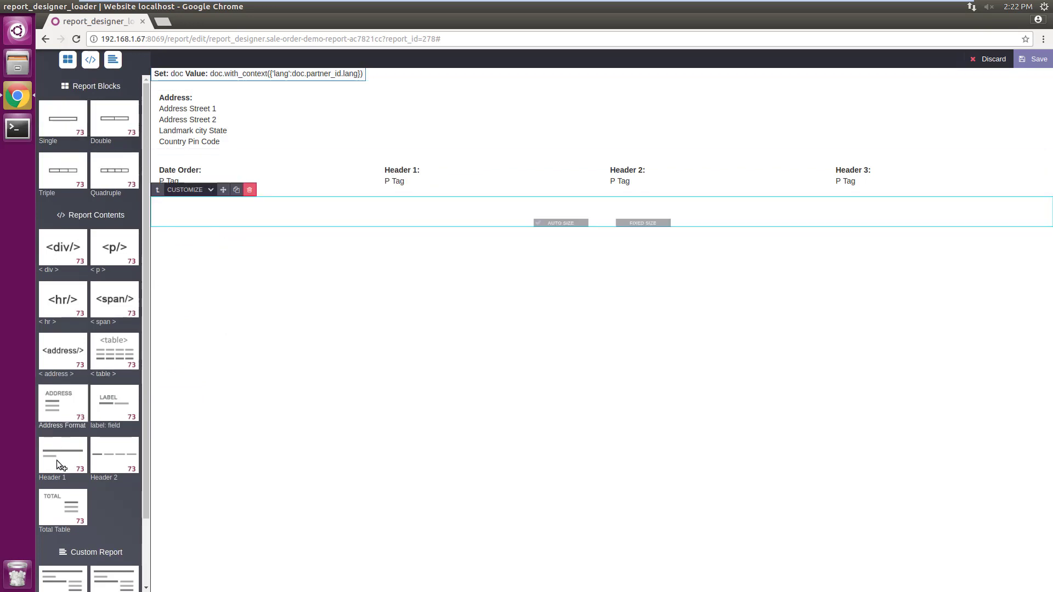
{"action": "left_click_drag", "start_coordinate": [58, 460], "coordinate": [222, 216]}
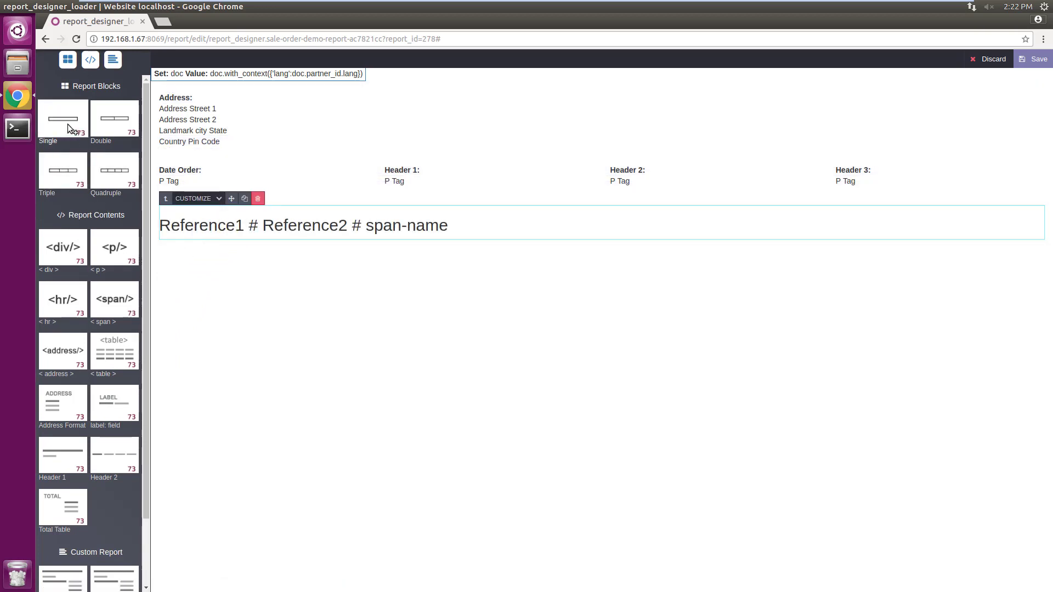
- Add a Single block containing a table below the reference heading, and place a Total Table beneath it
{"action": "left_click_drag", "start_coordinate": [70, 128], "coordinate": [187, 339]}
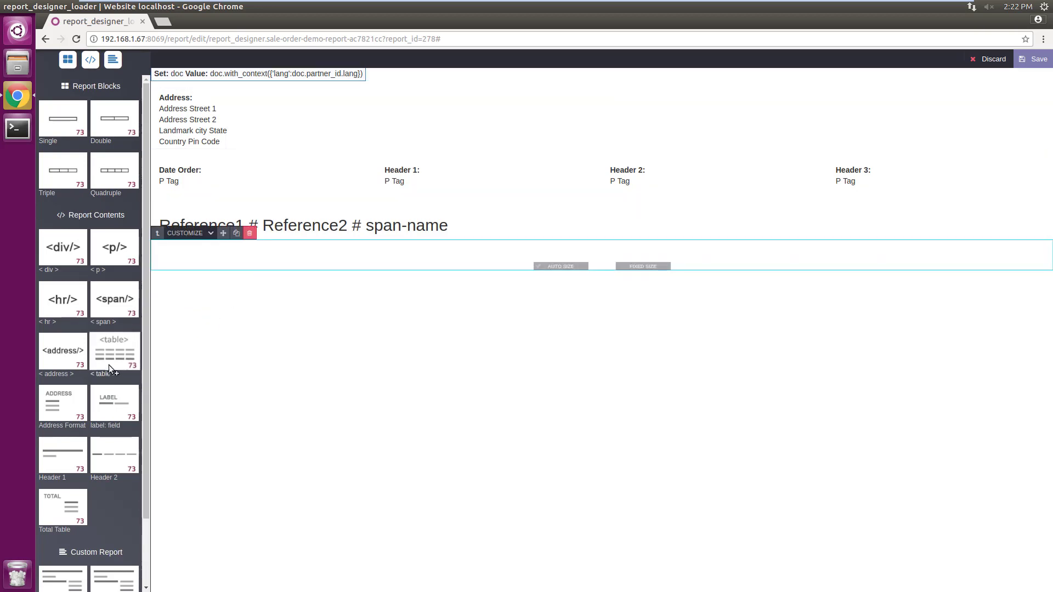
{"action": "left_click_drag", "start_coordinate": [107, 357], "coordinate": [266, 265]}
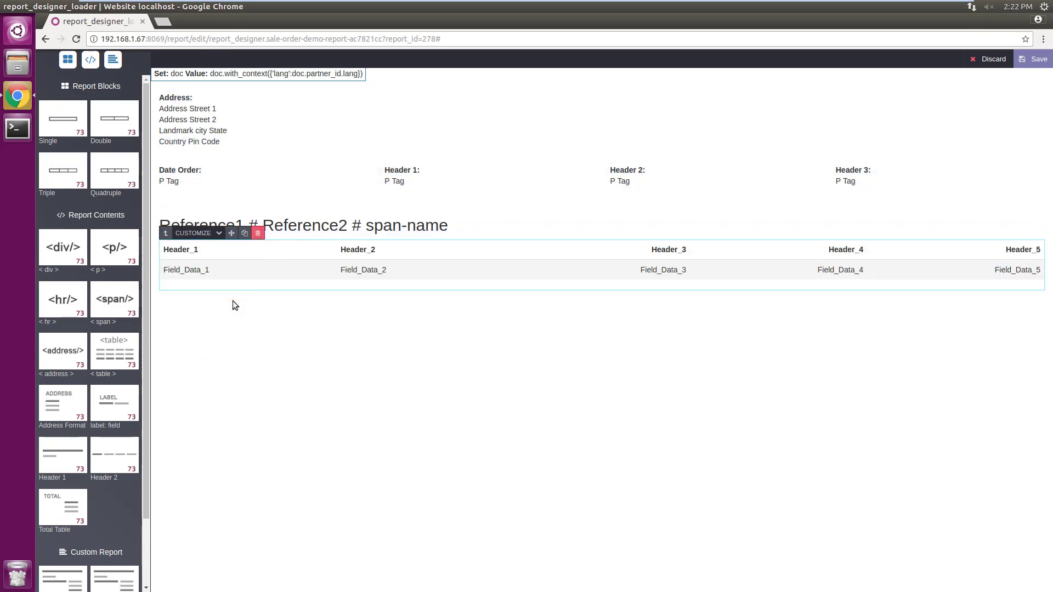
{"action": "left_click_drag", "start_coordinate": [66, 502], "coordinate": [909, 301]}
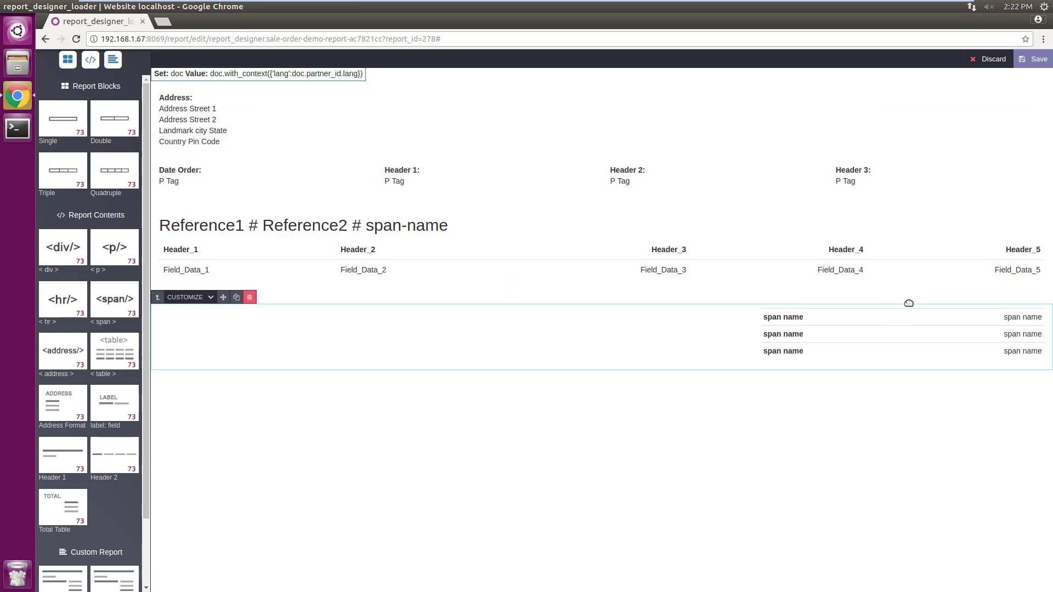
- Bind the Address Street 1 placeholder through t-field to Customer (partner_id) and its Street (street) field, and save the attribute
{"action": "left_click", "coordinate": [180, 107]}
{"action": "left_click", "coordinate": [193, 97]}
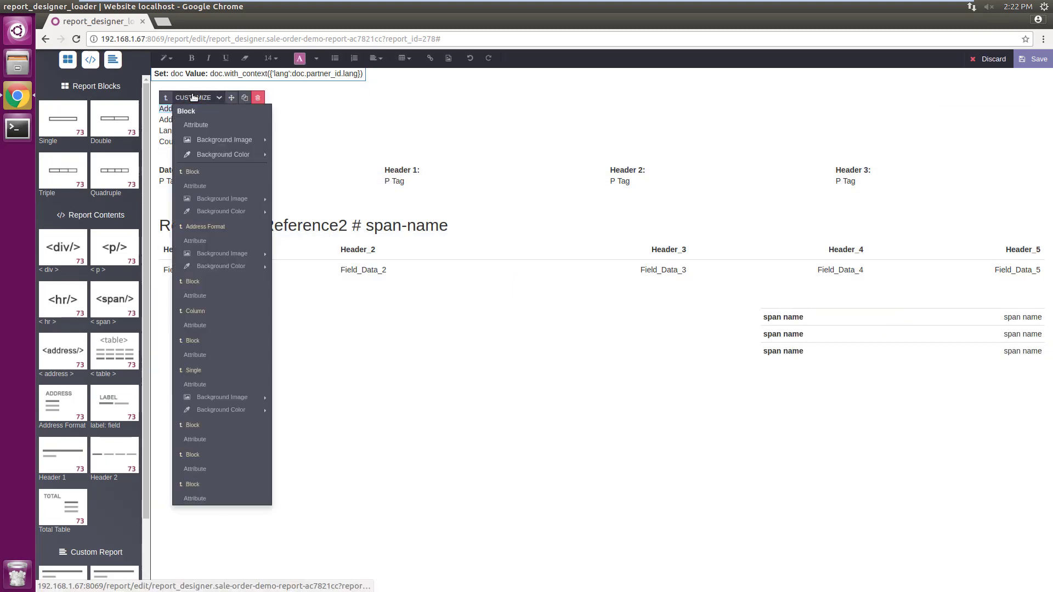
{"action": "left_click", "coordinate": [206, 126]}
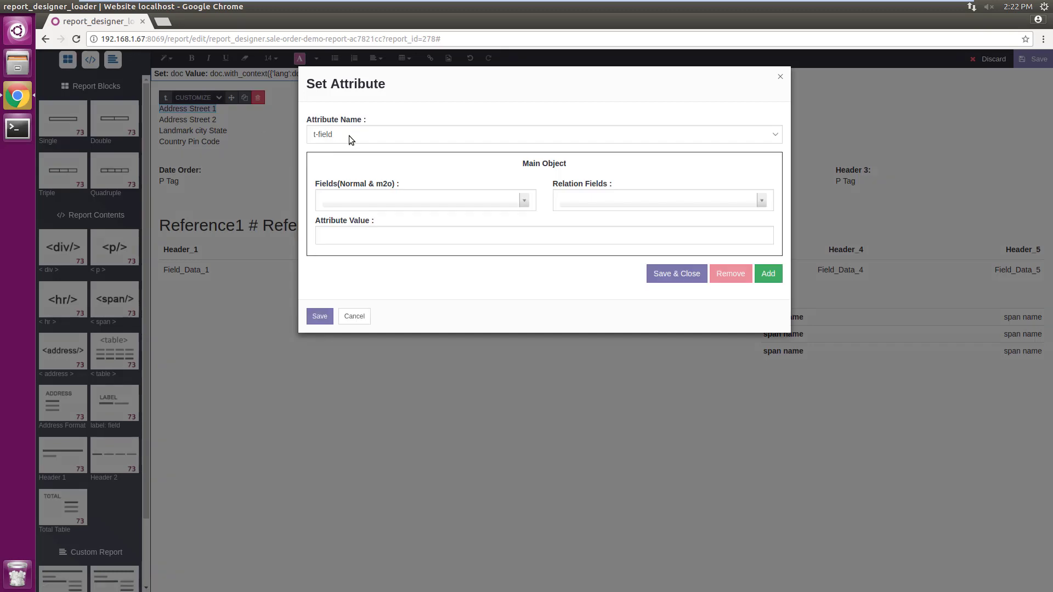
{"action": "left_click", "coordinate": [370, 202]}
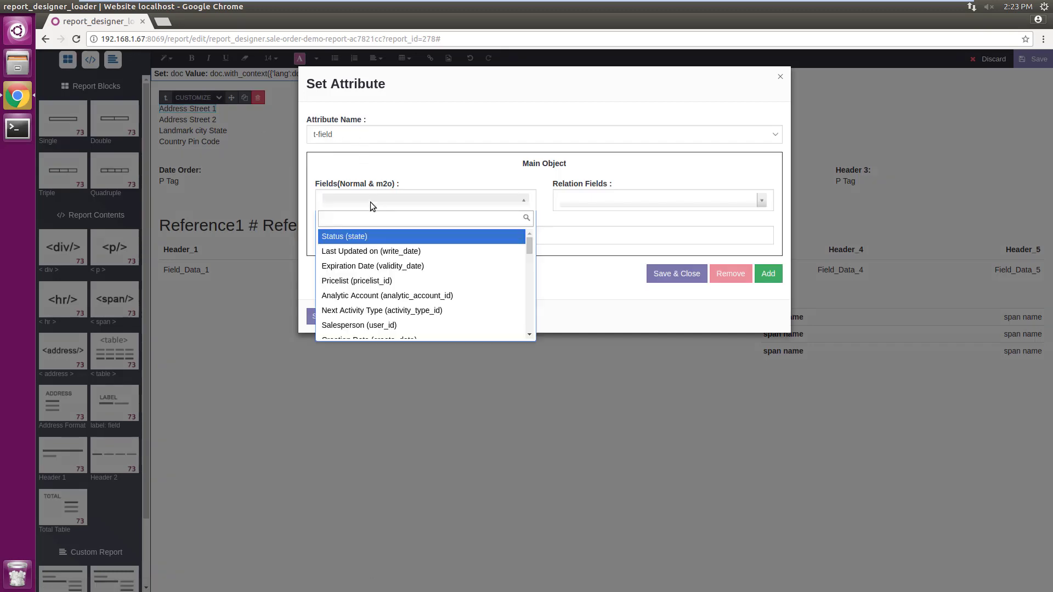
{"action": "type", "text": "cus"}
{"action": "key", "text": "Down"}
{"action": "key", "text": "Return"}
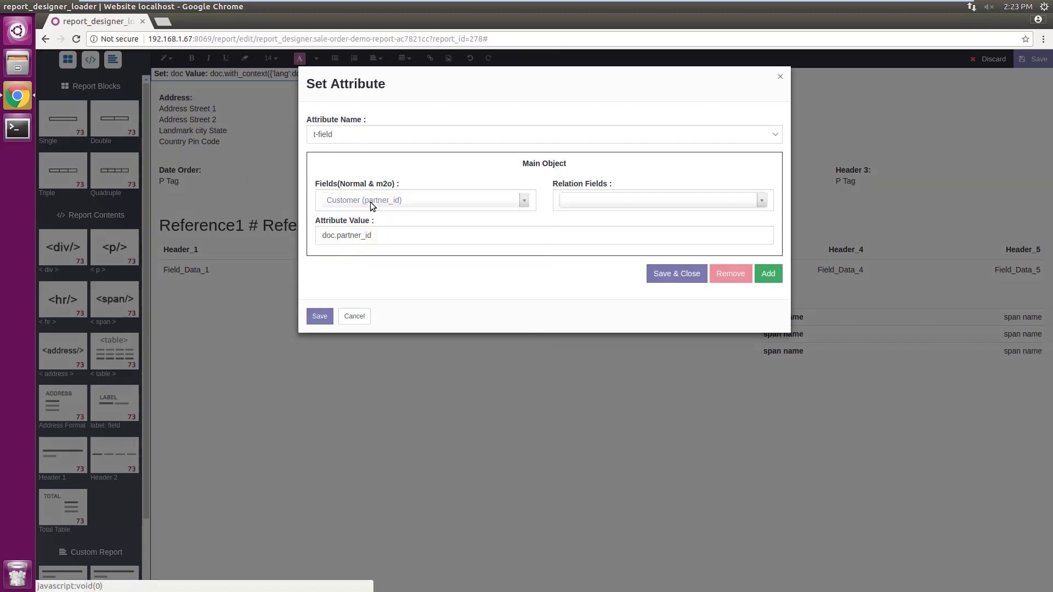
{"action": "type", "text": "str"}
{"action": "key", "text": "Down"}
{"action": "key", "text": "Return"}
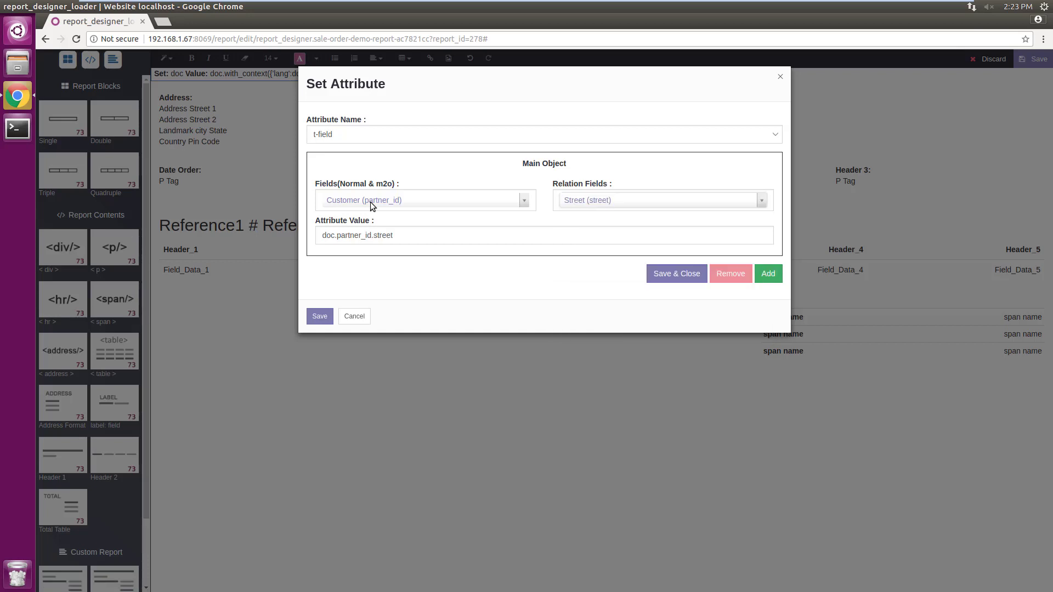
{"action": "left_click", "coordinate": [669, 280]}
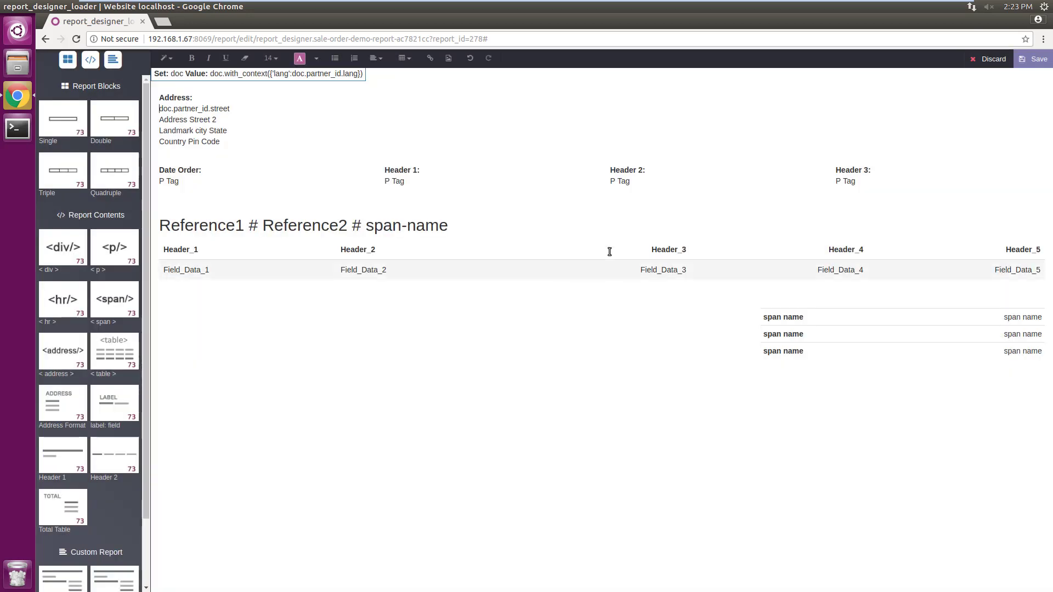
- Bind the Address Street 2 placeholder through t-field to Customer (partner_id) and its Street2 (street2) field, and save the attribute
{"action": "left_click", "coordinate": [206, 120]}
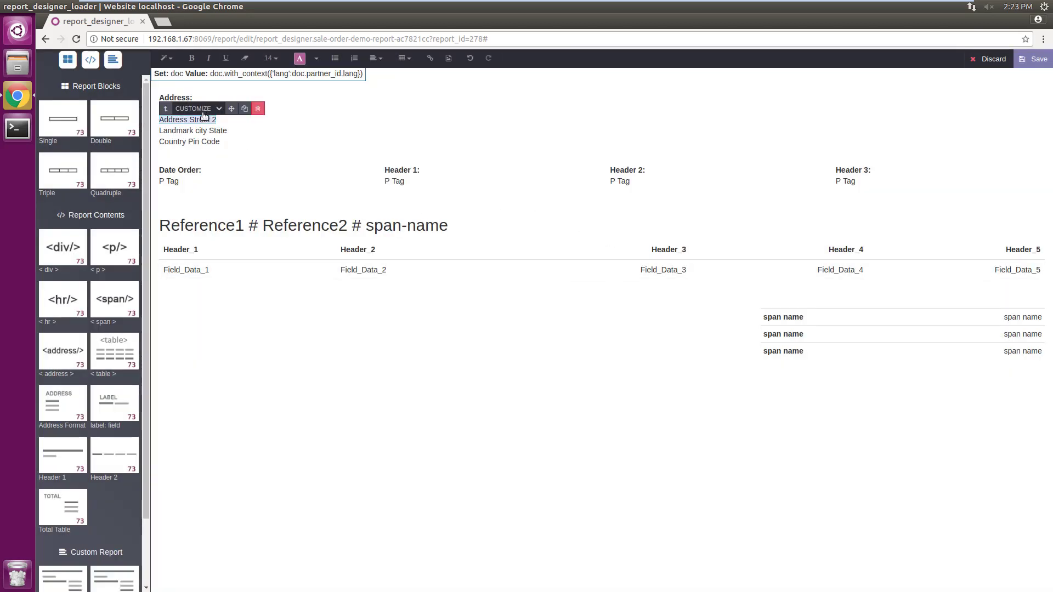
{"action": "left_click", "coordinate": [197, 108]}
{"action": "left_click", "coordinate": [215, 136]}
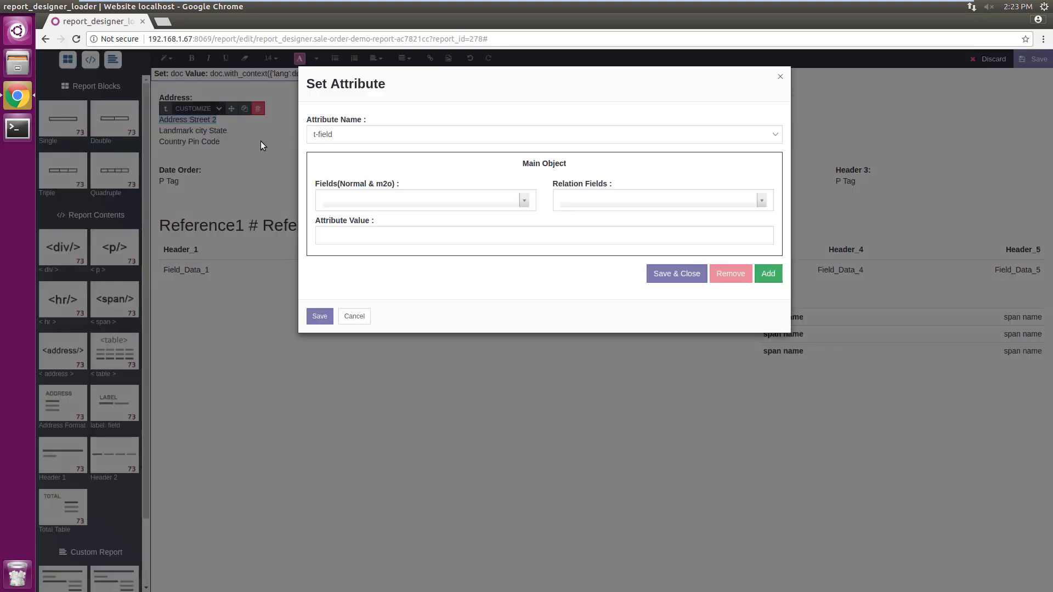
{"action": "left_click", "coordinate": [378, 203]}
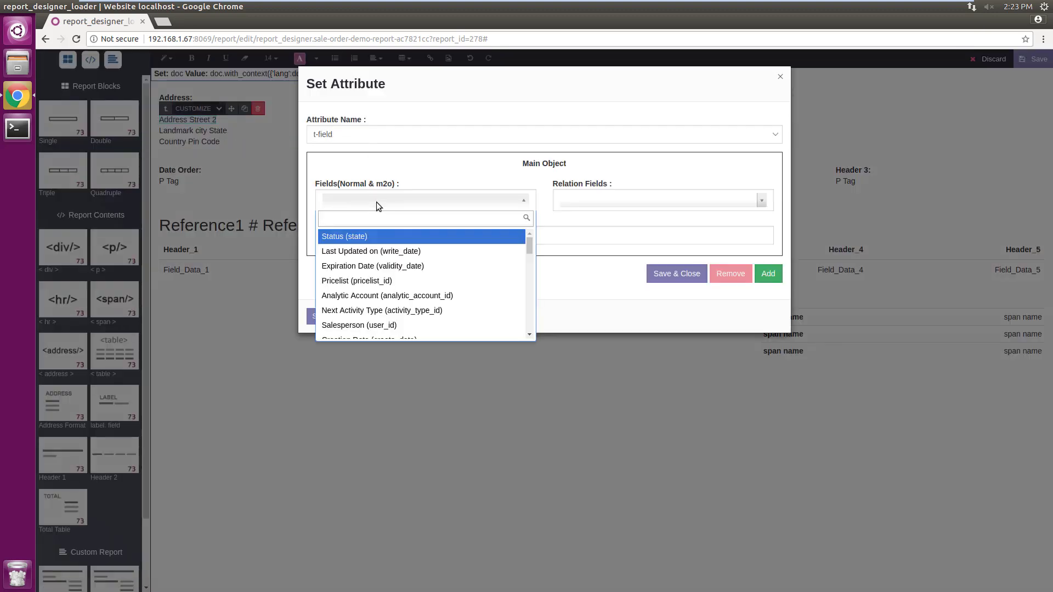
{"action": "type", "text": "cus"}
{"action": "key", "text": "Down"}
{"action": "key", "text": "Return"}
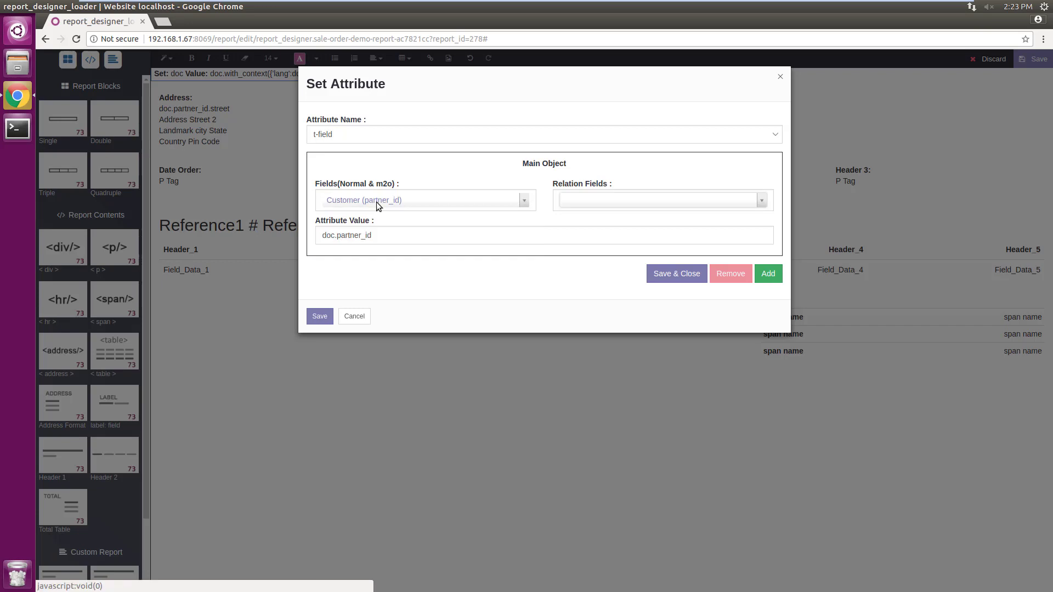
{"action": "key", "text": "Tab"}
{"action": "type", "text": "stre"}
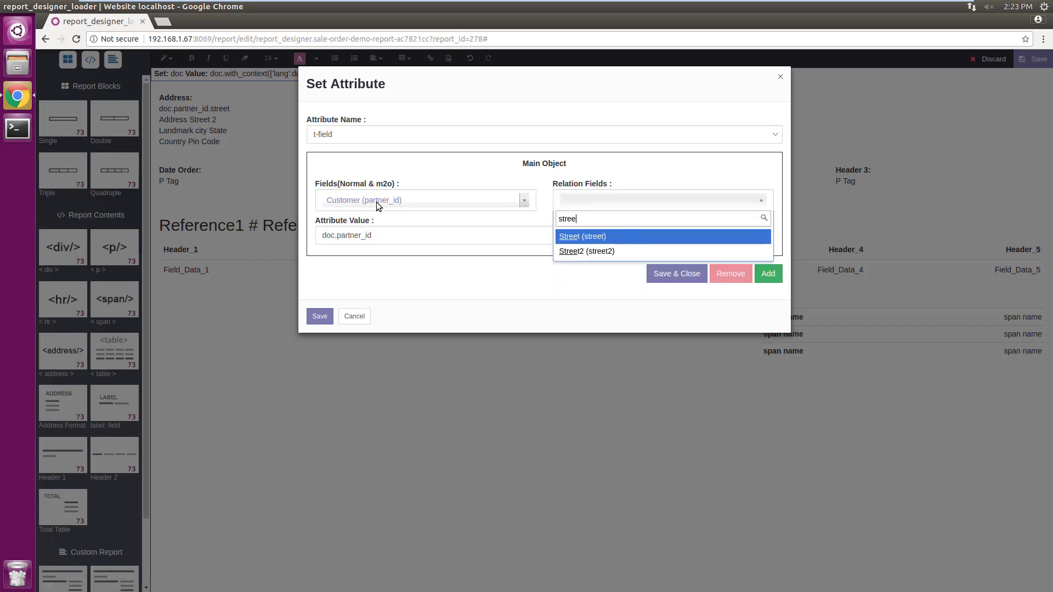
{"action": "type", "text": "e"}
{"action": "key", "text": "Down"}
{"action": "key", "text": "Return"}
{"action": "left_click", "coordinate": [667, 280]}
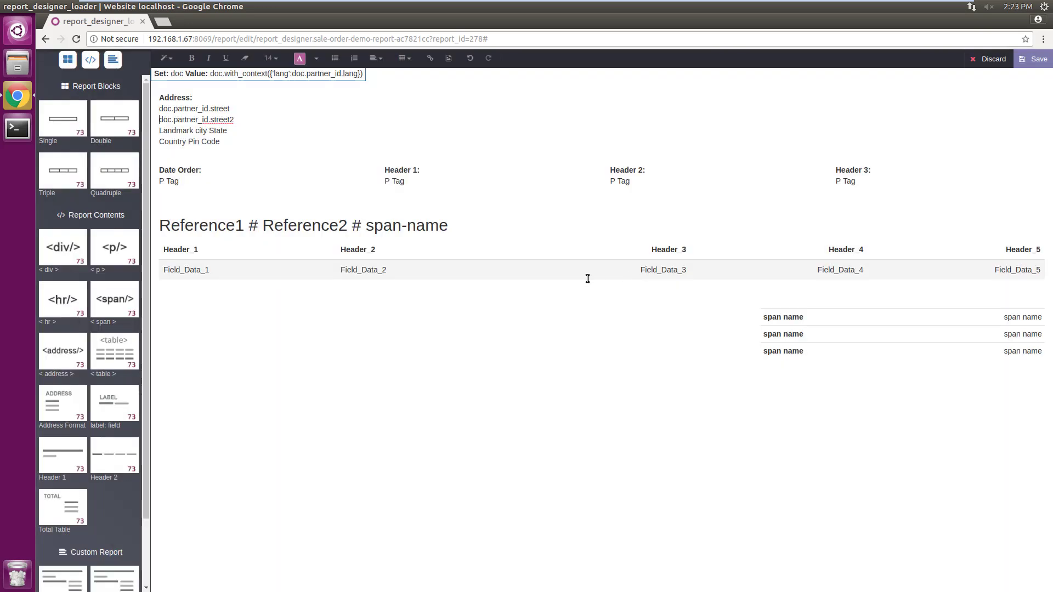
- Delete the Landmark placeholder and bind the city placeholder through t-field to Customer (partner_id) and its City (city) field, saving the attribute
{"action": "double_click", "coordinate": [176, 130]}
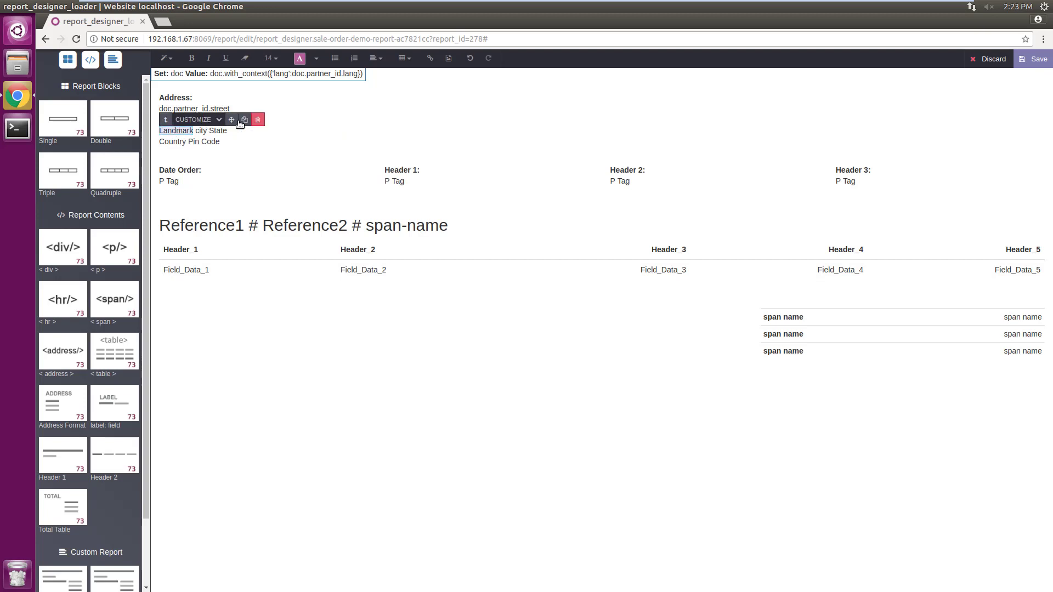
{"action": "key", "text": "BackSpace"}
{"action": "double_click", "coordinate": [166, 130]}
{"action": "left_click", "coordinate": [195, 120]}
{"action": "left_click", "coordinate": [201, 149]}
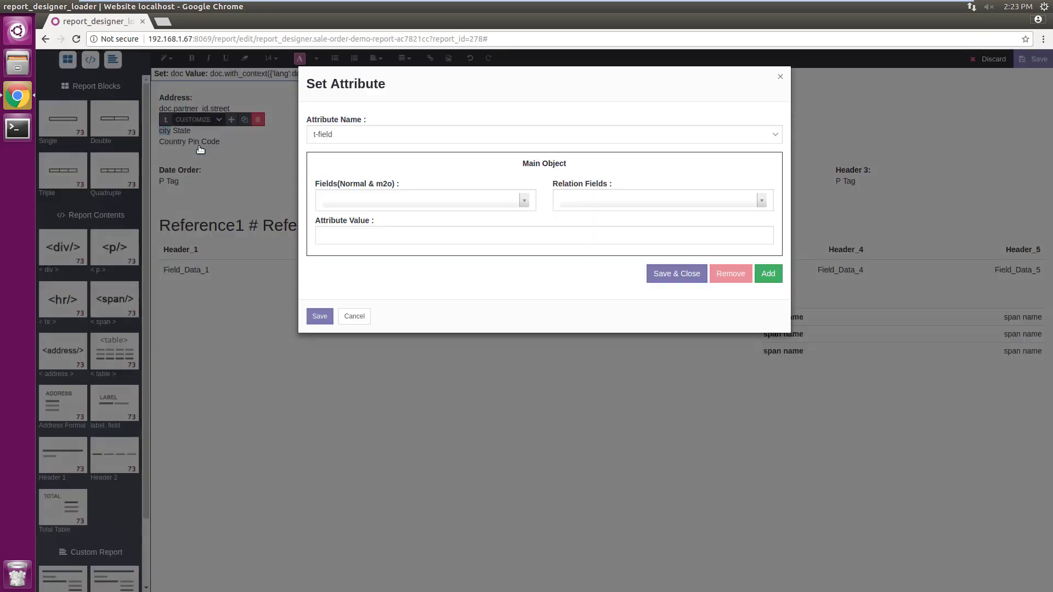
{"action": "left_click", "coordinate": [344, 192]}
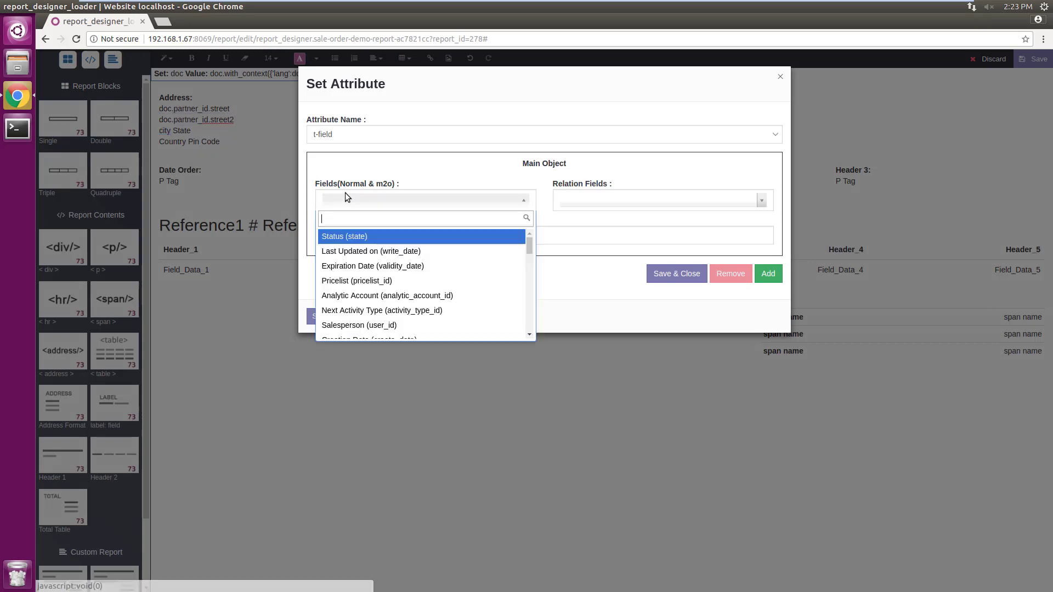
{"action": "type", "text": "cust"}
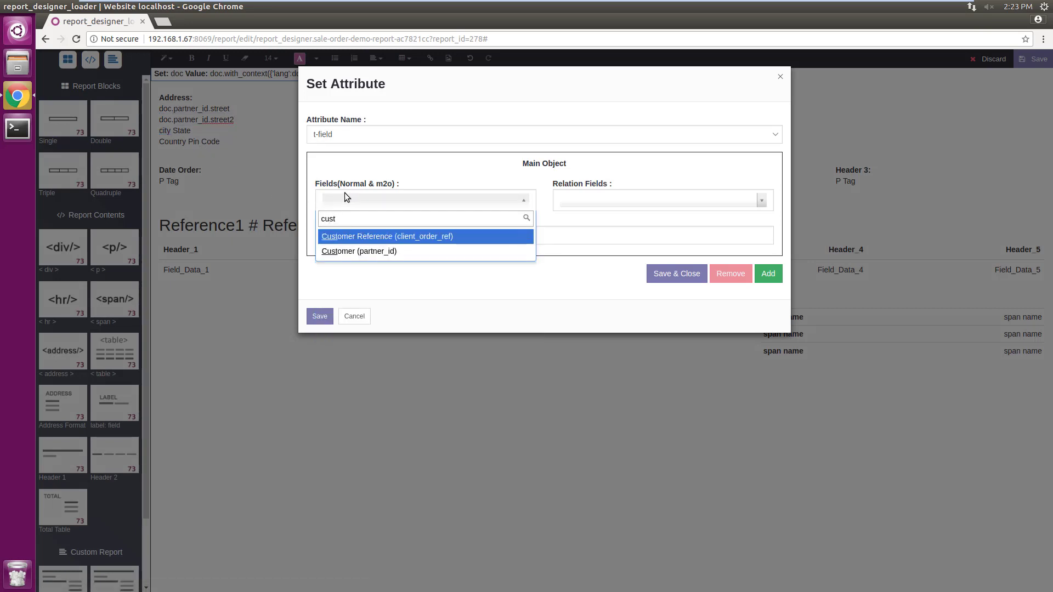
{"action": "key", "text": "Down"}
{"action": "key", "text": "Return"}
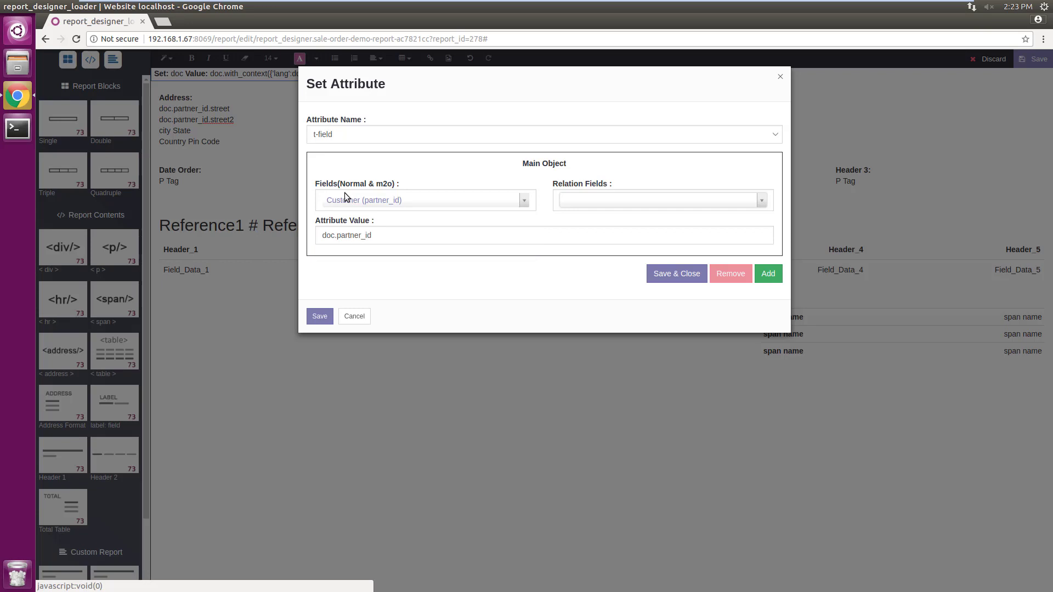
{"action": "key", "text": "Tab"}
{"action": "type", "text": "city"}
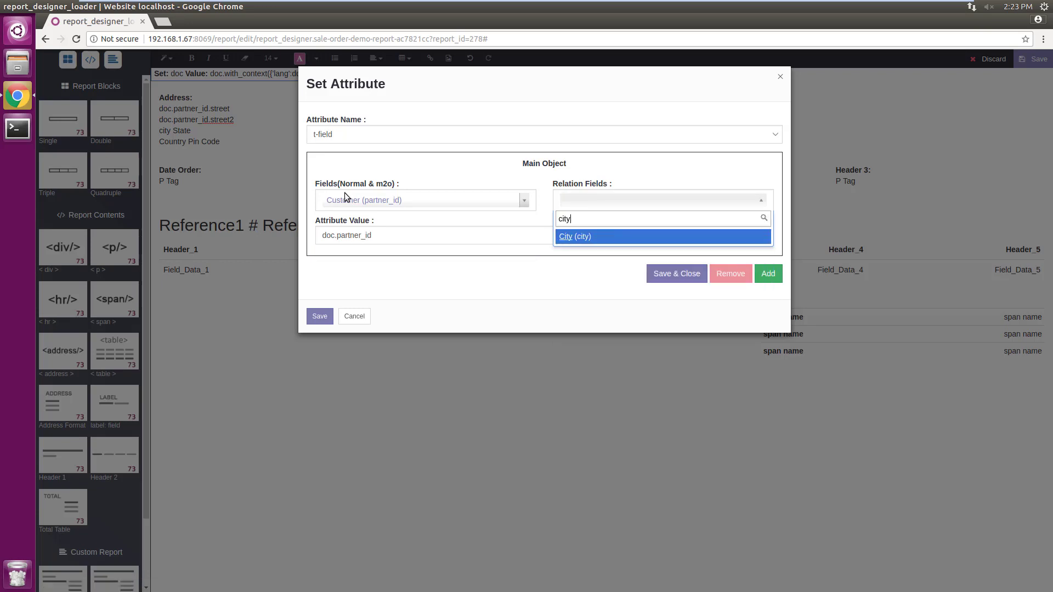
{"action": "key", "text": "Return"}
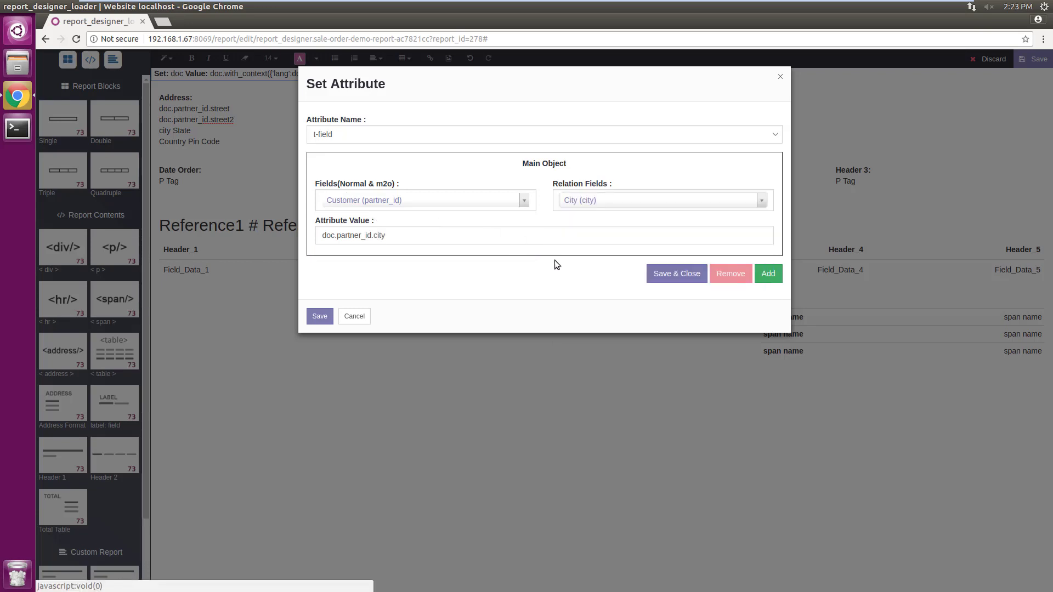
{"action": "left_click", "coordinate": [650, 273]}
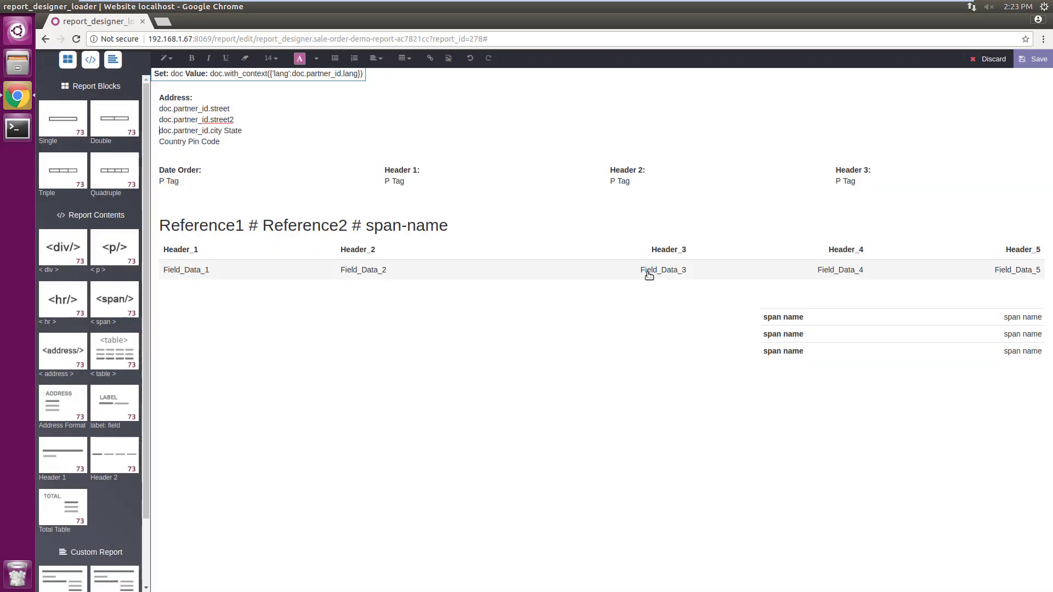
- Bind the State placeholder through t-field to Customer (partner_id) and its State (state_id) field, and save the attribute
{"action": "left_click", "coordinate": [230, 134]}
{"action": "left_click", "coordinate": [257, 119]}
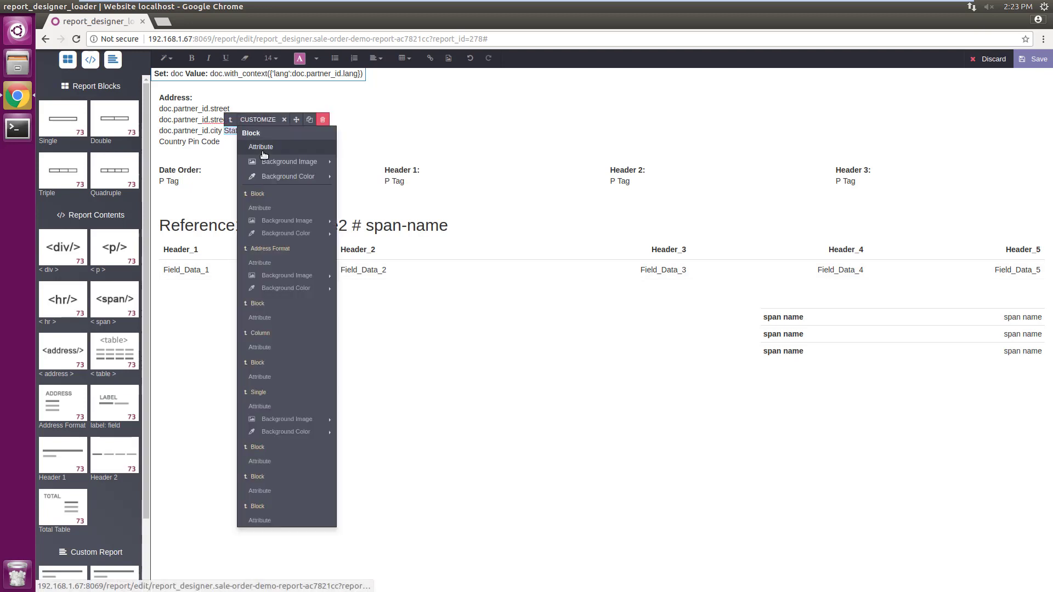
{"action": "left_click", "coordinate": [261, 147]}
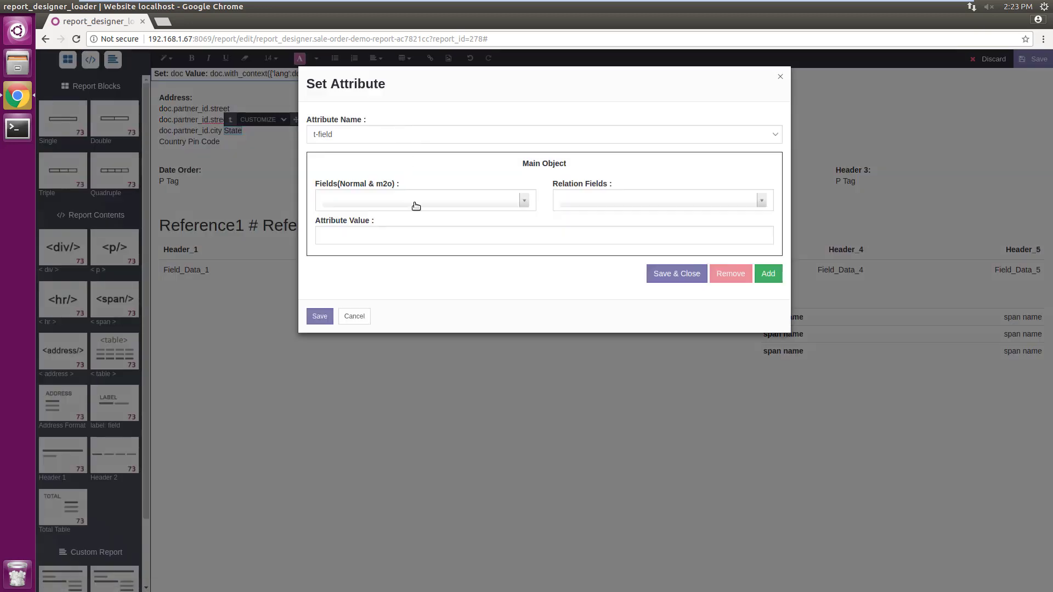
{"action": "left_click", "coordinate": [415, 204]}
{"action": "type", "text": "custo"}
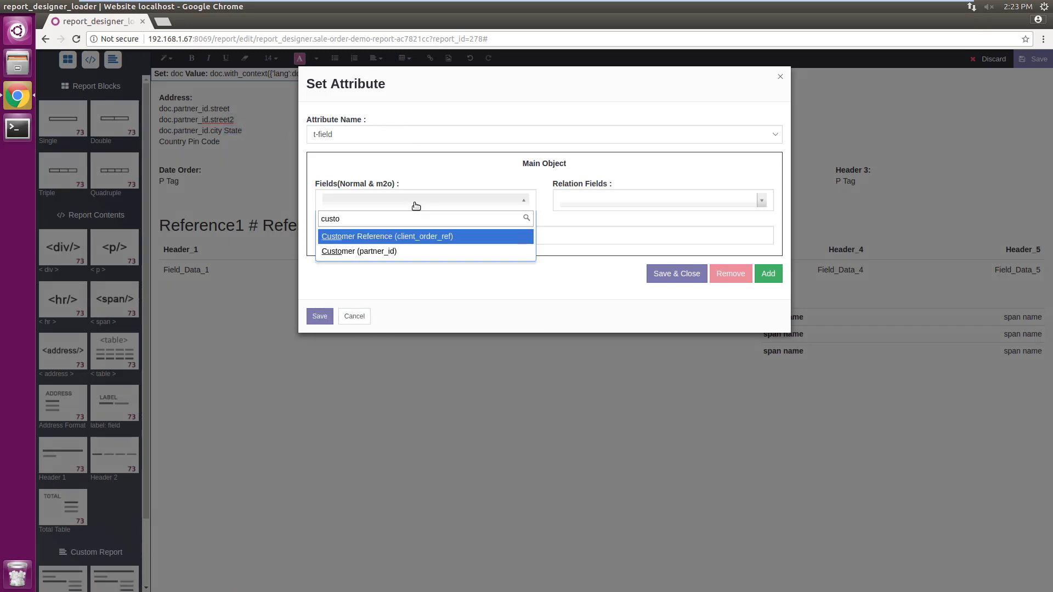
{"action": "key", "text": "Down"}
{"action": "key", "text": "Return"}
{"action": "key", "text": "Tab"}
{"action": "type", "text": "st"}
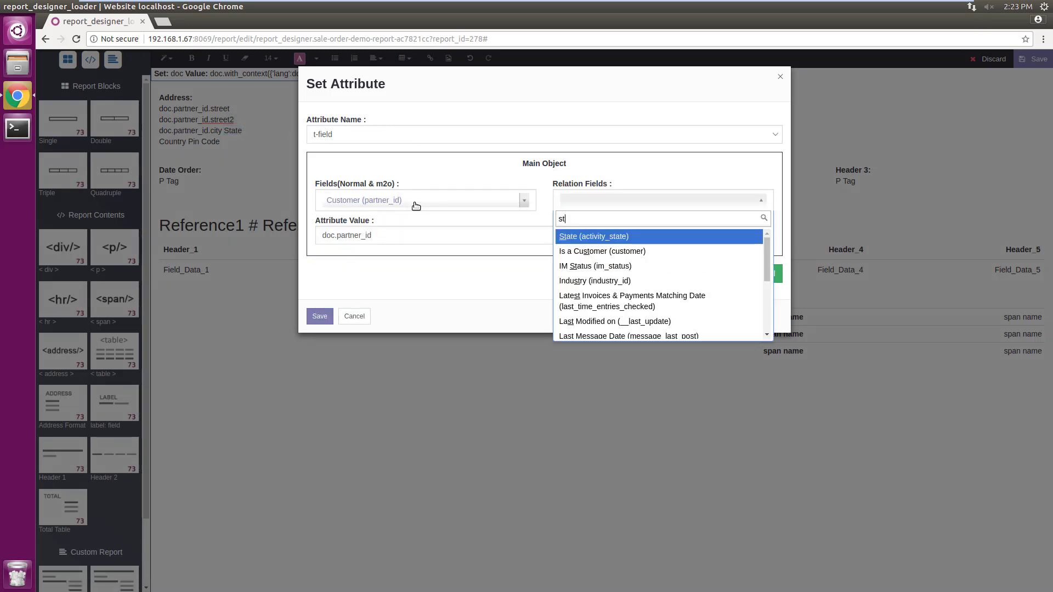
{"action": "type", "text": "ate"}
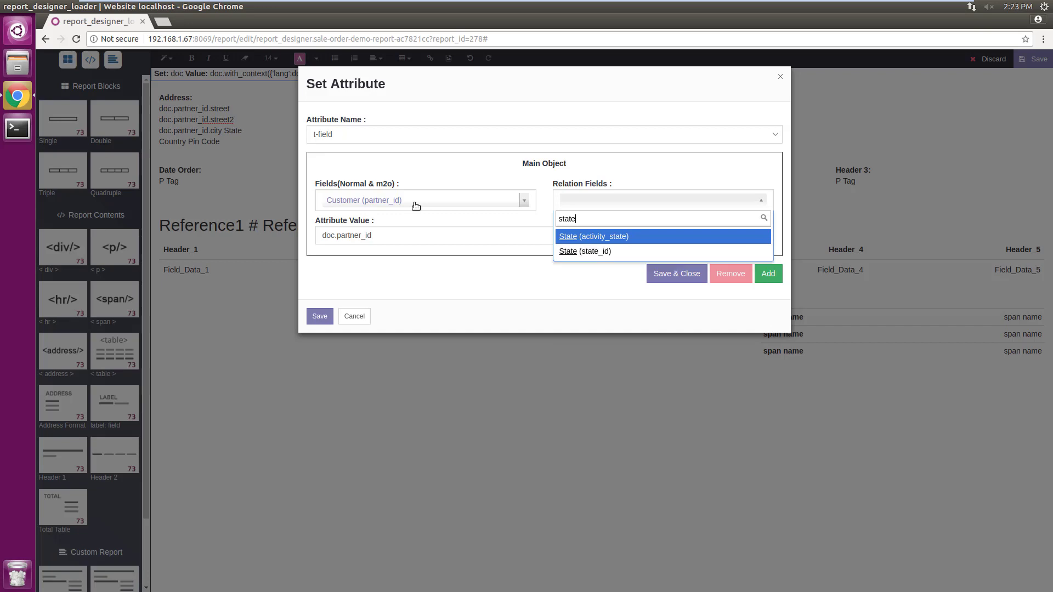
{"action": "key", "text": "Down"}
{"action": "key", "text": "Return"}
{"action": "left_click", "coordinate": [668, 275]}
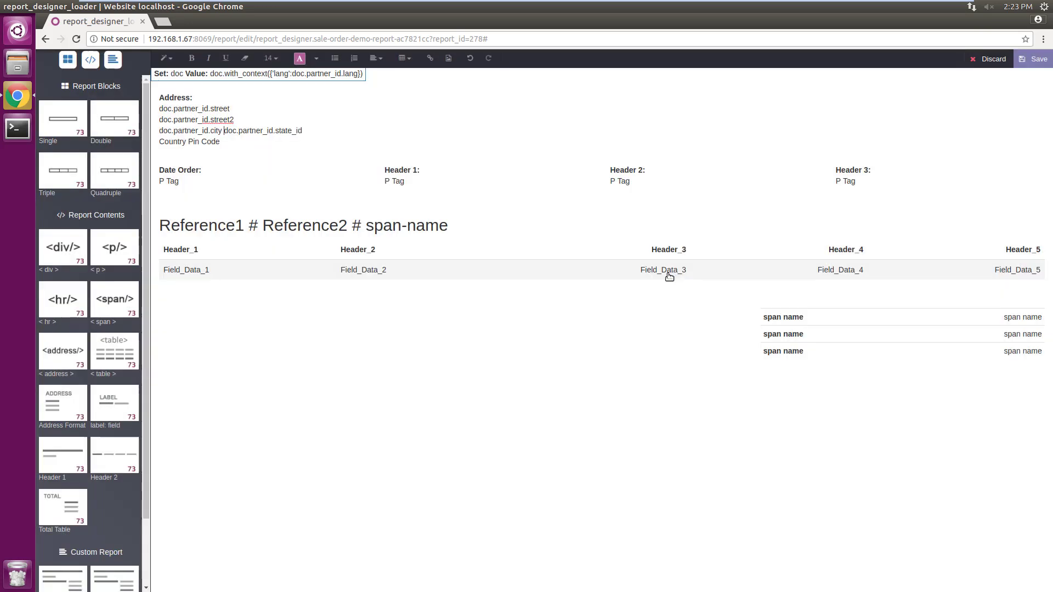
- Bind the Country placeholder through t-field to Customer (partner_id) and its Country (country_id) field, and save the attribute
{"action": "left_click", "coordinate": [164, 145]}
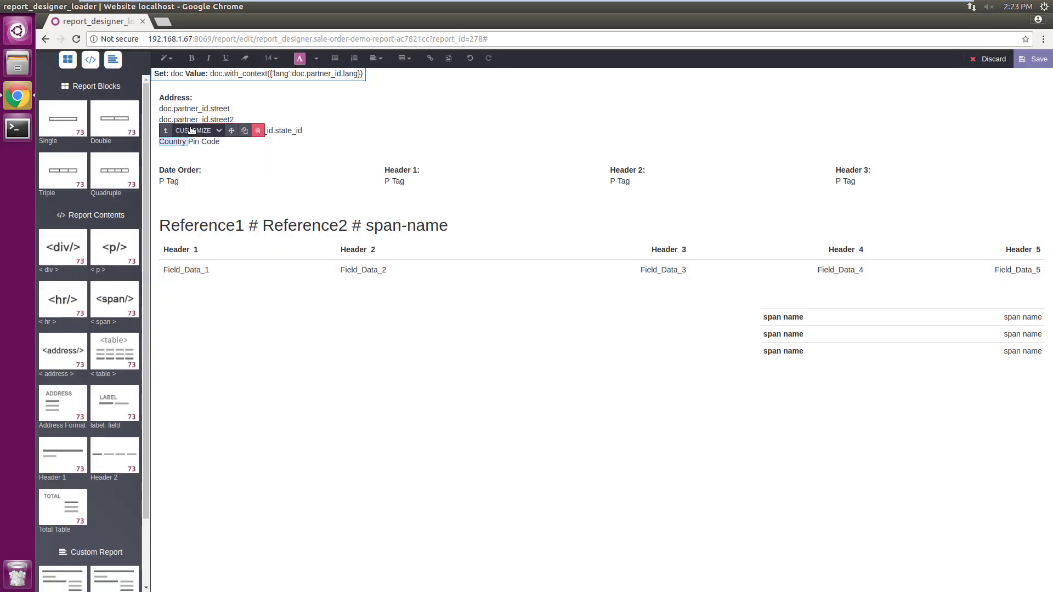
{"action": "left_click", "coordinate": [193, 131]}
{"action": "left_click", "coordinate": [204, 159]}
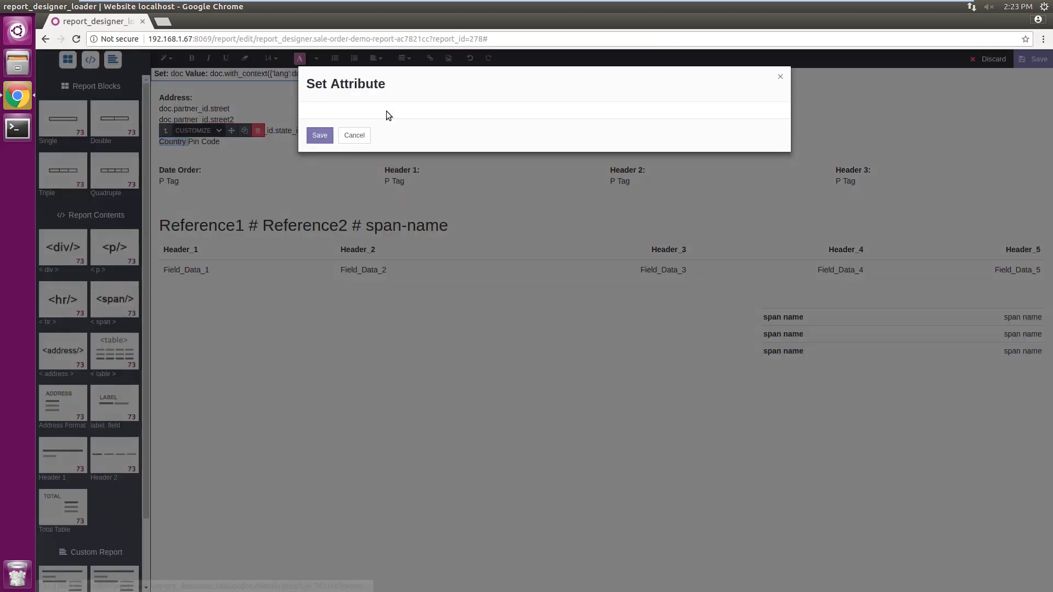
{"action": "left_click", "coordinate": [382, 199]}
{"action": "type", "text": "custo"}
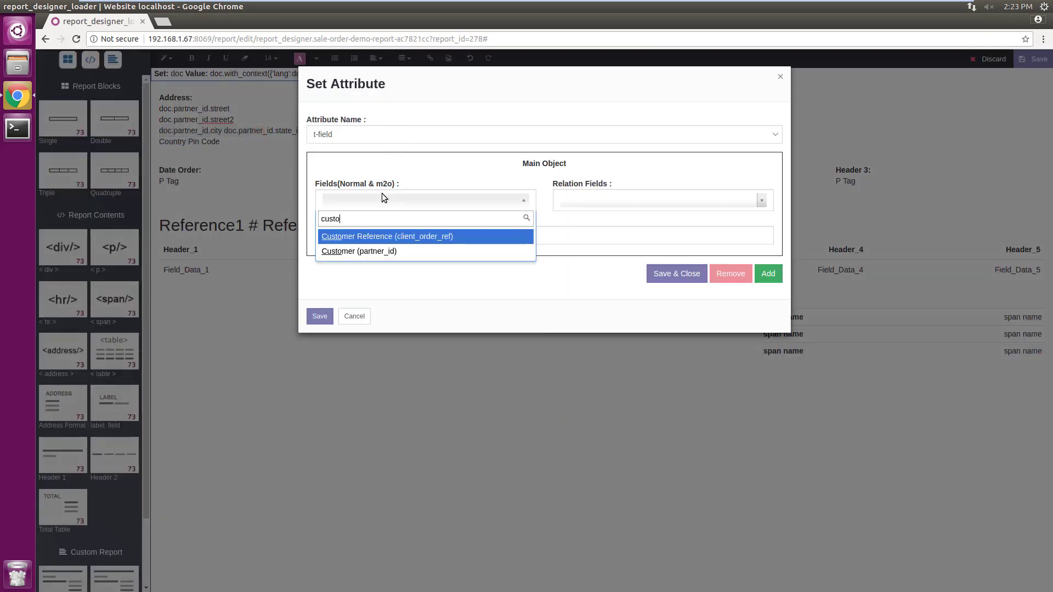
{"action": "key", "text": "Down"}
{"action": "key", "text": "Return"}
{"action": "key", "text": "Tab"}
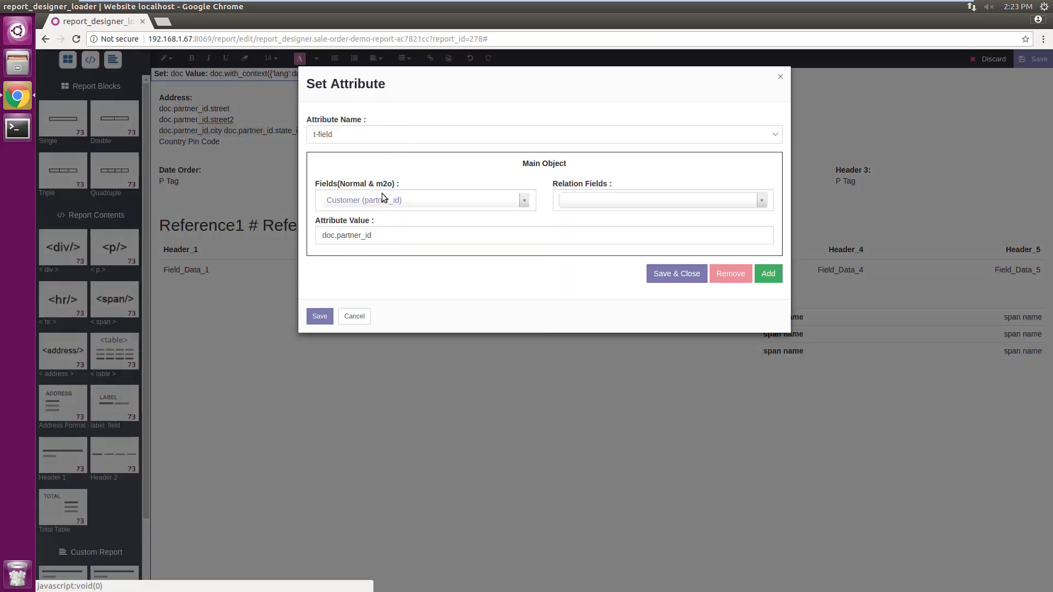
{"action": "type", "text": "count"}
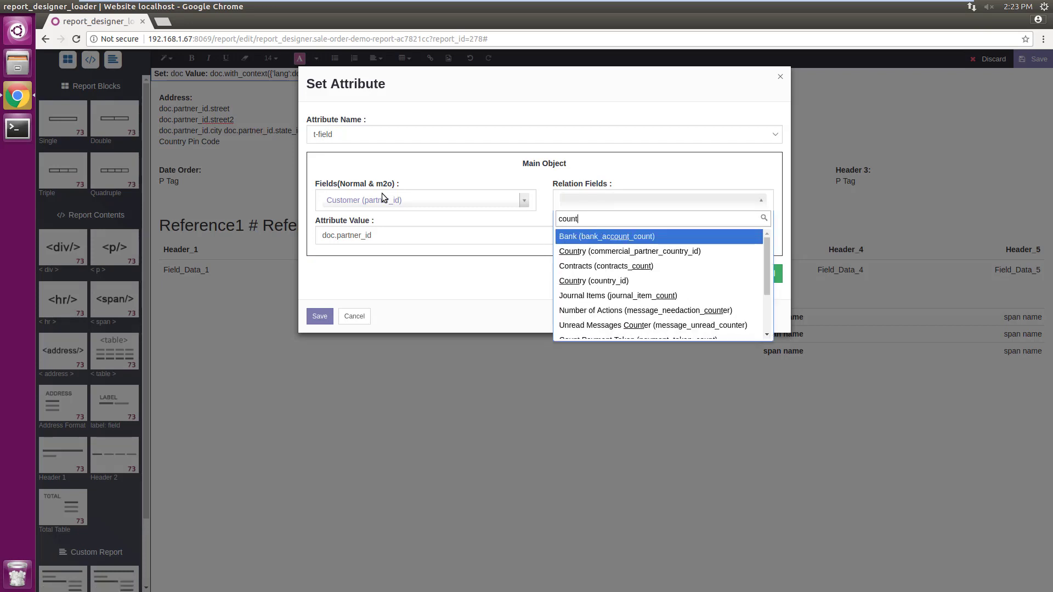
{"action": "type", "text": "r"}
{"action": "key", "text": "Down"}
{"action": "key", "text": "Return"}
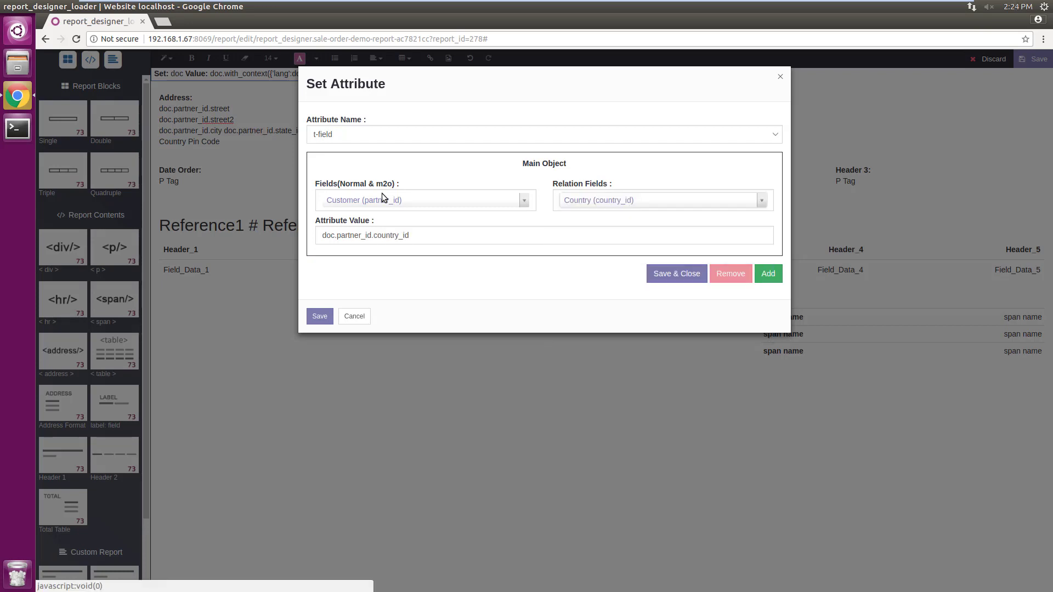
{"action": "left_click", "coordinate": [669, 274]}
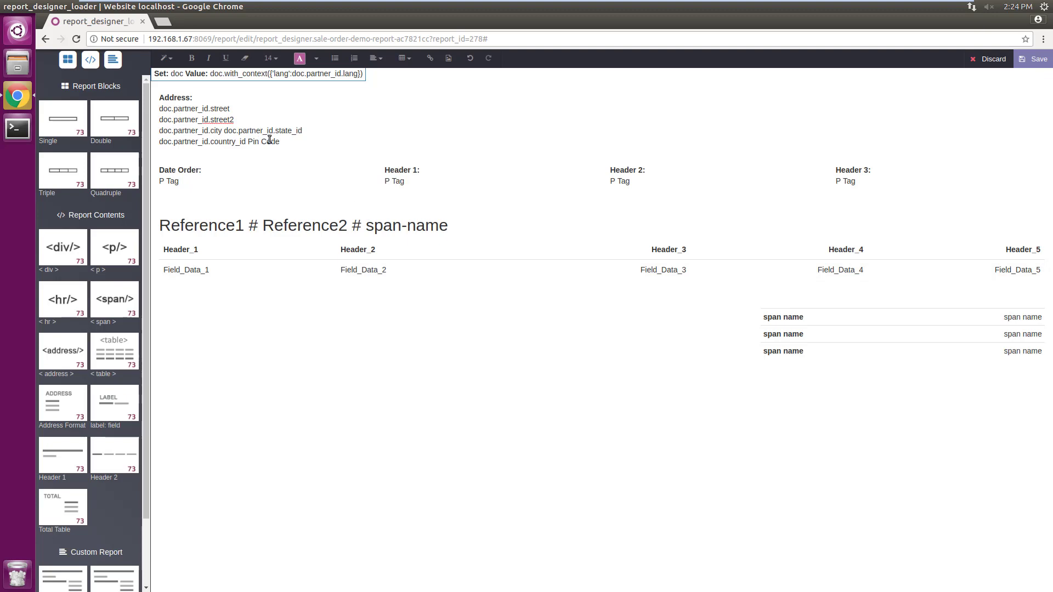
- Bind the Pin Code placeholder through t-field to Customer (partner_id) and its Zip (zip) field, and save the attribute
{"action": "left_click", "coordinate": [269, 141]}
{"action": "left_click", "coordinate": [282, 130]}
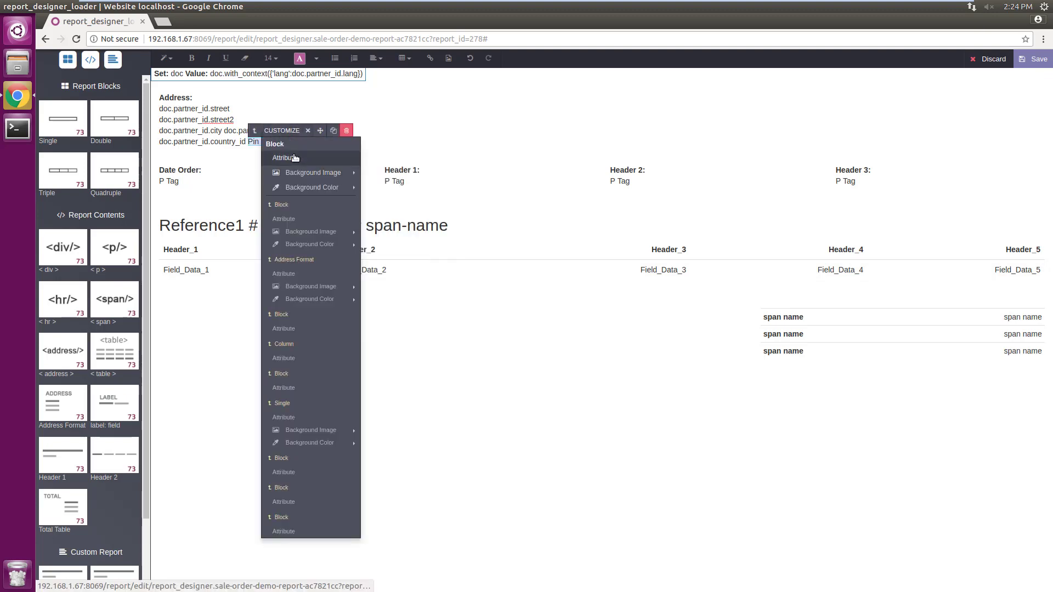
{"action": "left_click", "coordinate": [294, 158]}
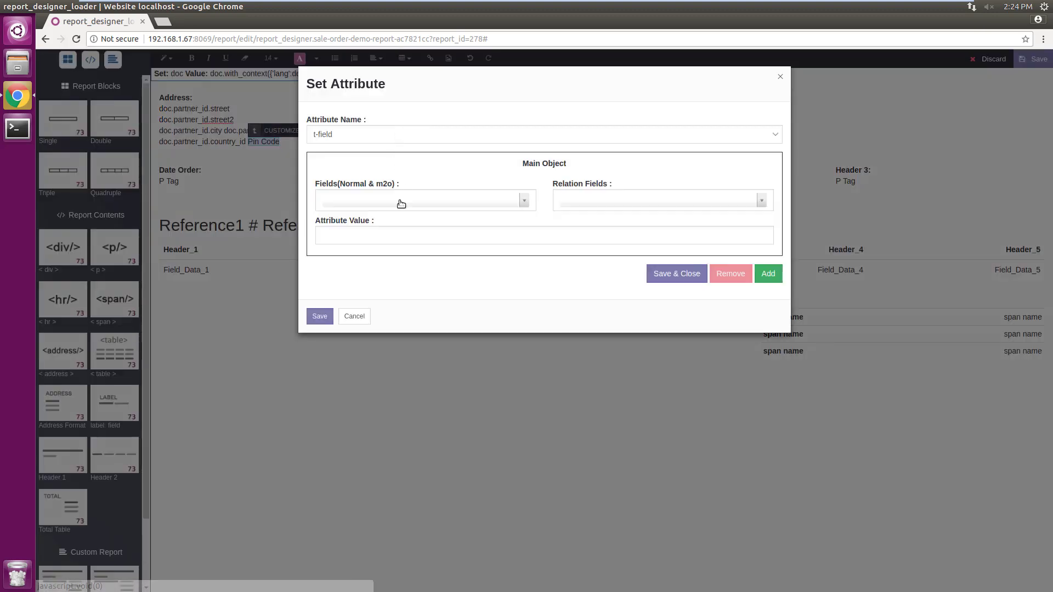
{"action": "left_click", "coordinate": [400, 199]}
{"action": "type", "text": "custo"}
{"action": "key", "text": "Down"}
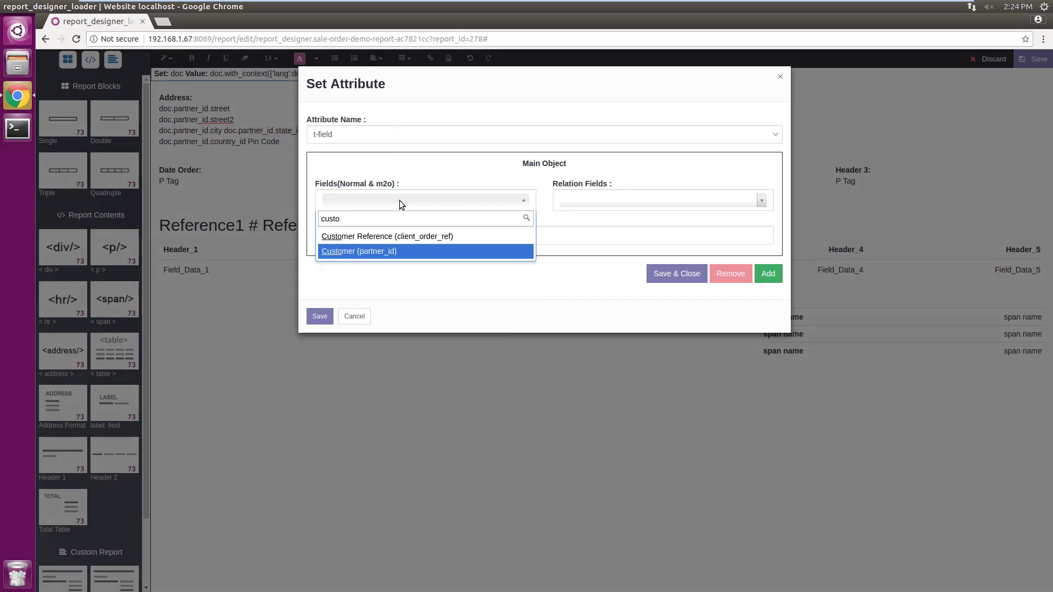
{"action": "key", "text": "Return"}
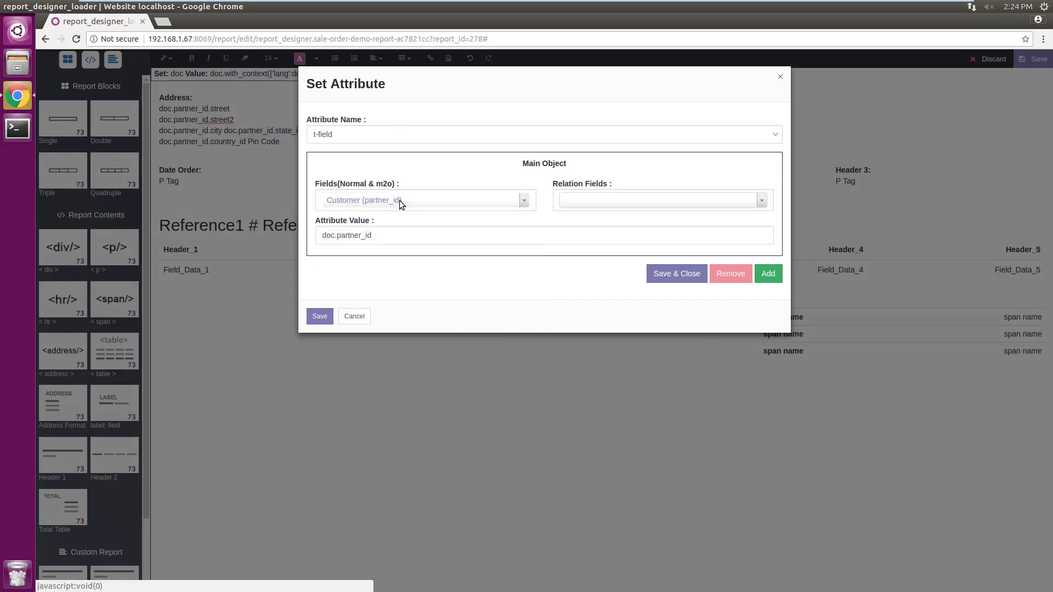
{"action": "type", "text": "zip"}
{"action": "key", "text": "Return"}
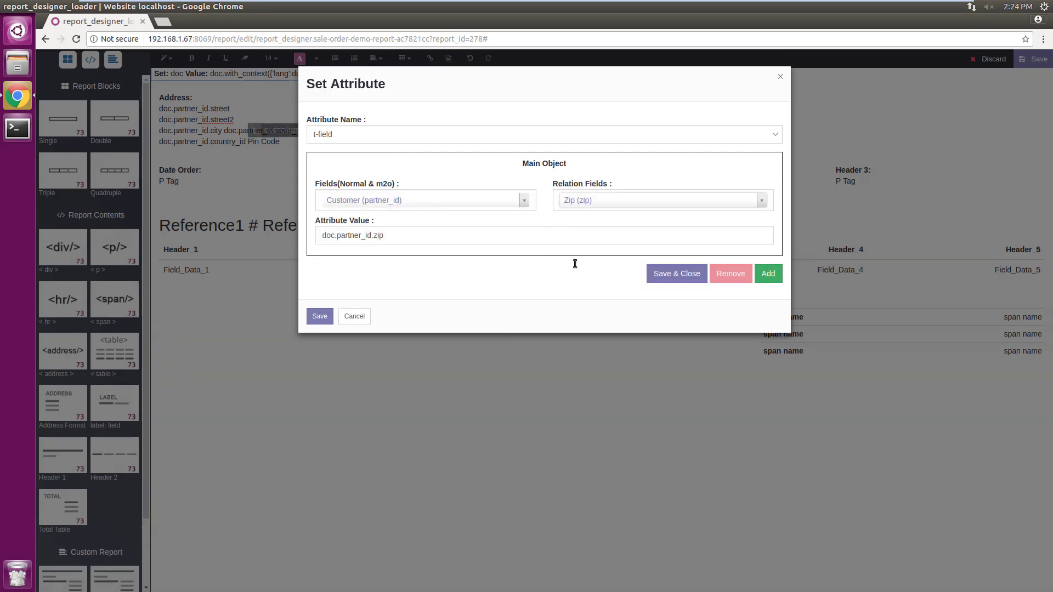
{"action": "left_click", "coordinate": [654, 274]}
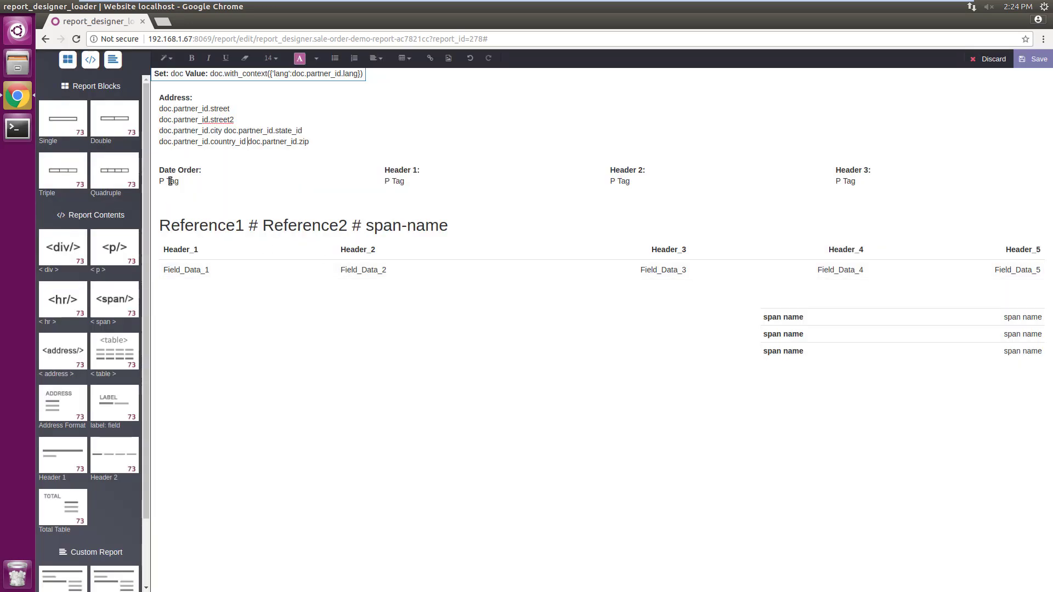
- Bind the P Tag placeholder under Date Order through t-field to Order Date (date_order), and save the attribute
{"action": "left_click", "coordinate": [171, 181]}
{"action": "left_click", "coordinate": [189, 173]}
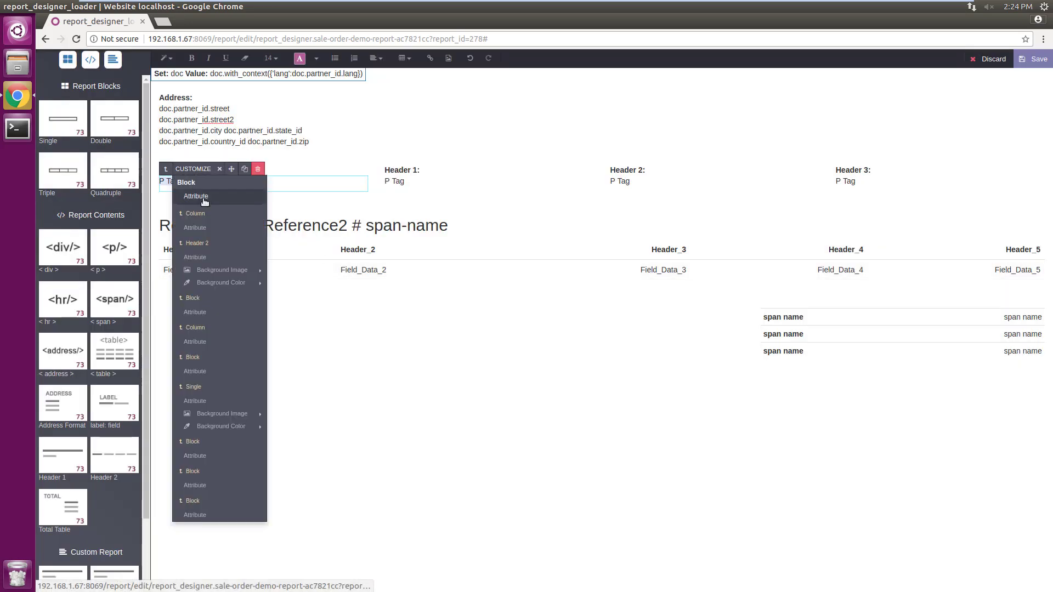
{"action": "left_click", "coordinate": [208, 196]}
{"action": "left_click", "coordinate": [388, 204]}
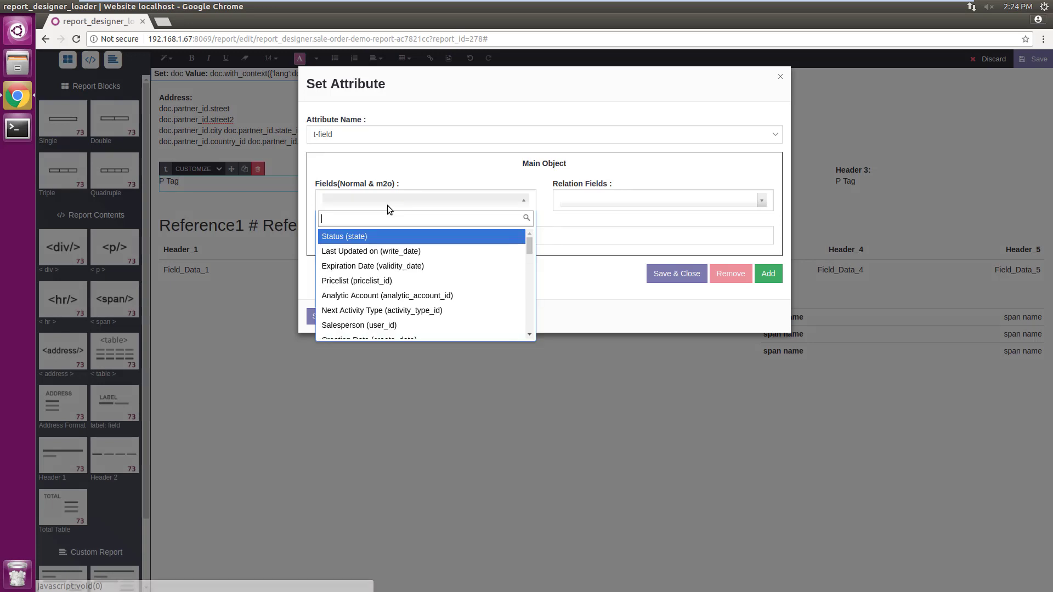
{"action": "type", "text": "order"}
{"action": "key", "text": "Return"}
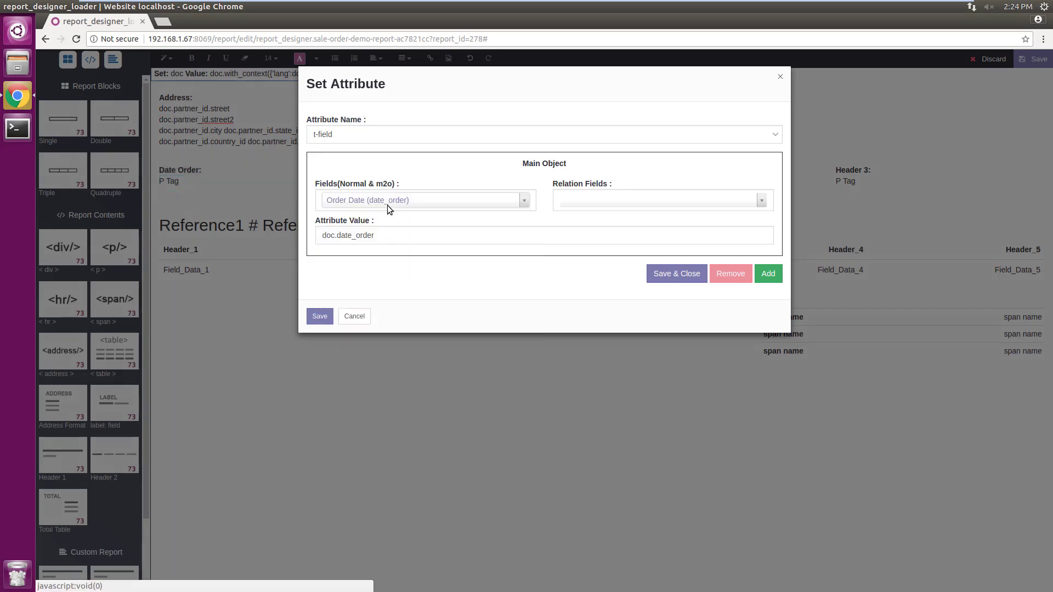
{"action": "left_click", "coordinate": [660, 275]}
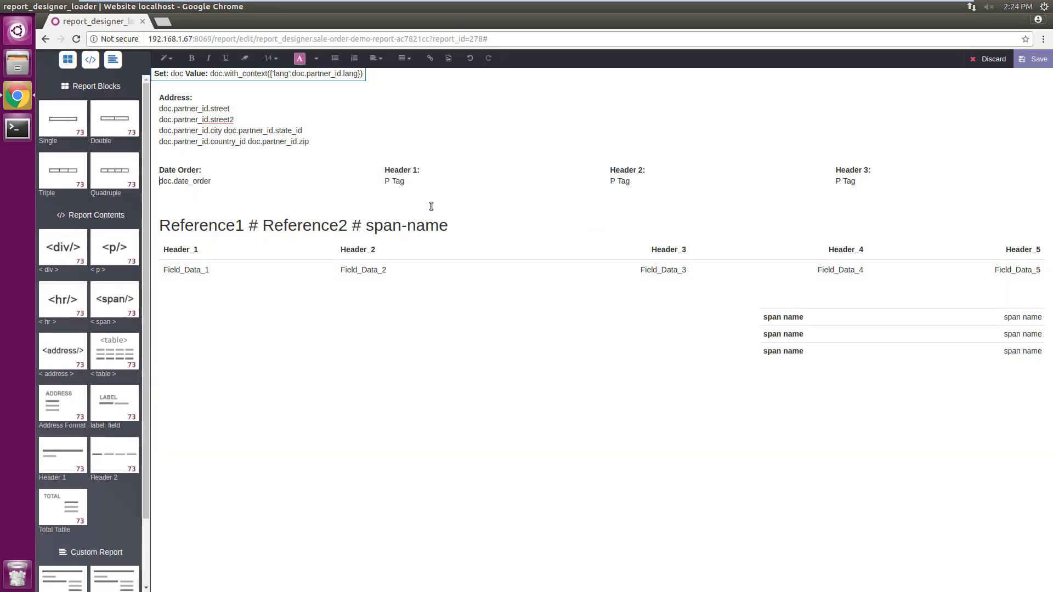
- Bind the P Tag placeholder under Header 1 through t-field to Salesperson (user_id), and save the attribute
{"action": "left_click", "coordinate": [397, 177]}
{"action": "left_click", "coordinate": [418, 169]}
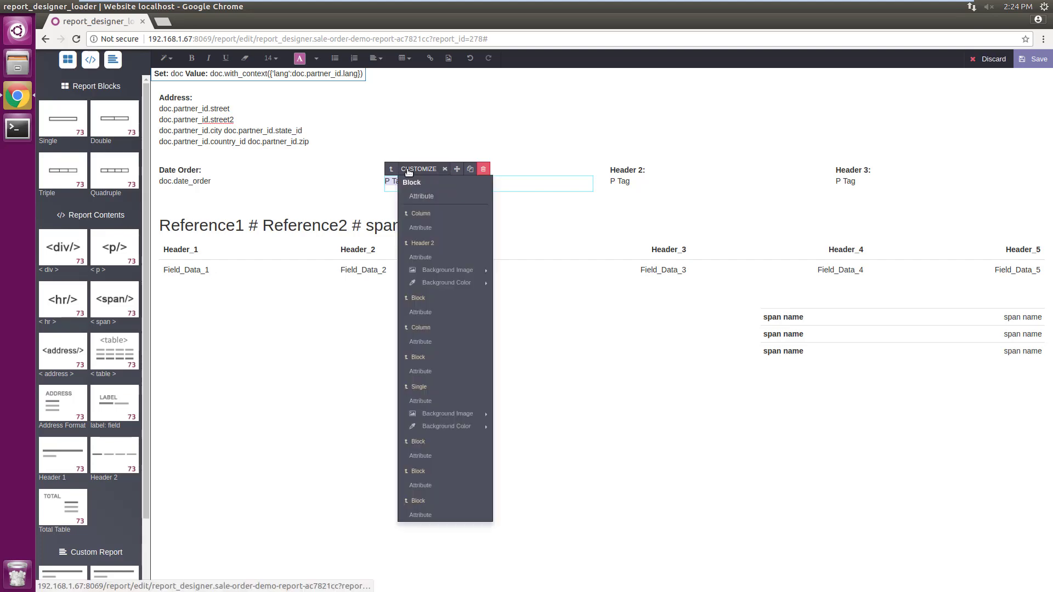
{"action": "left_click", "coordinate": [425, 197]}
{"action": "left_click", "coordinate": [424, 202]}
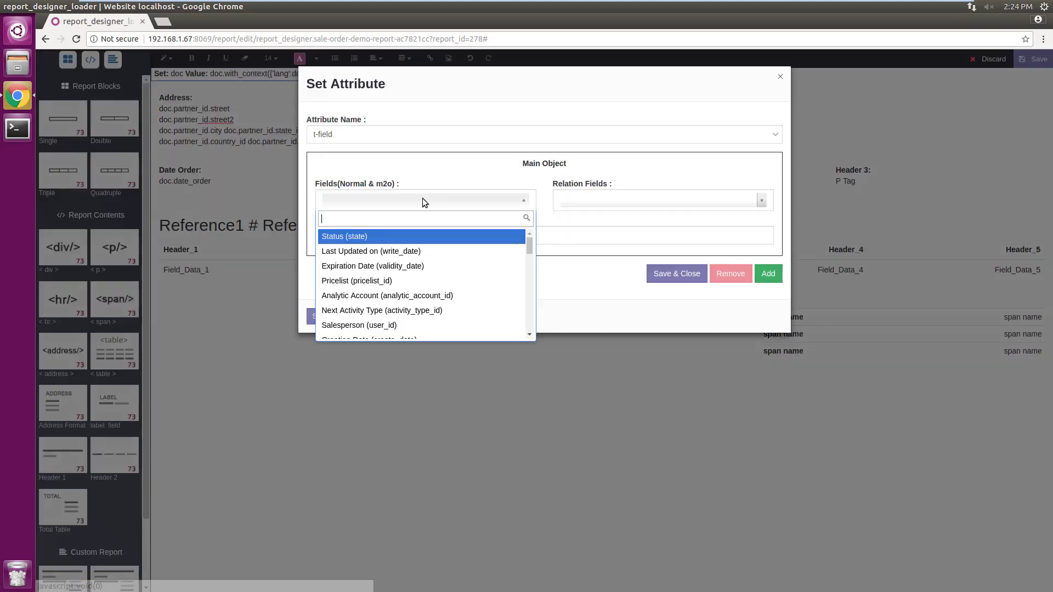
{"action": "type", "text": "user"}
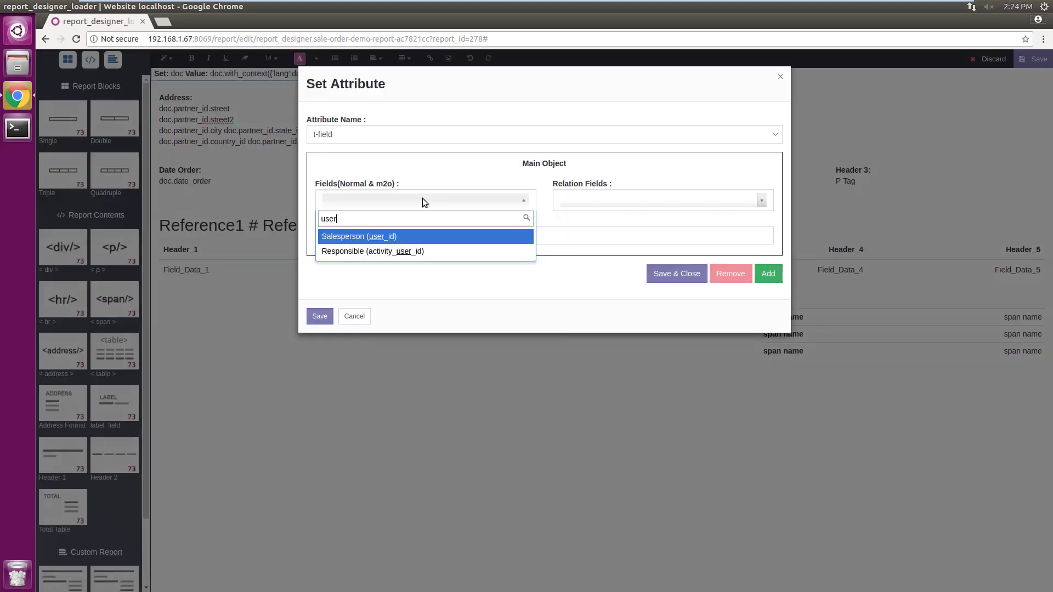
{"action": "left_click", "coordinate": [397, 236]}
{"action": "left_click", "coordinate": [666, 274]}
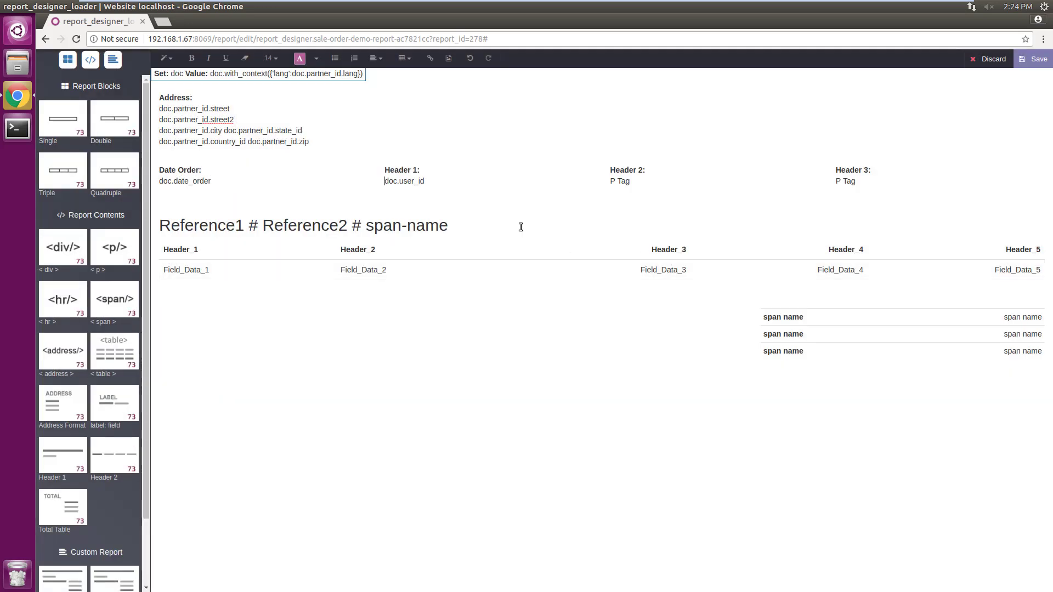
- Rename the Header 1 label to SalesPerson and delete the Header 2 and Header 3 columns beside it
{"action": "triple_click", "coordinate": [403, 171]}
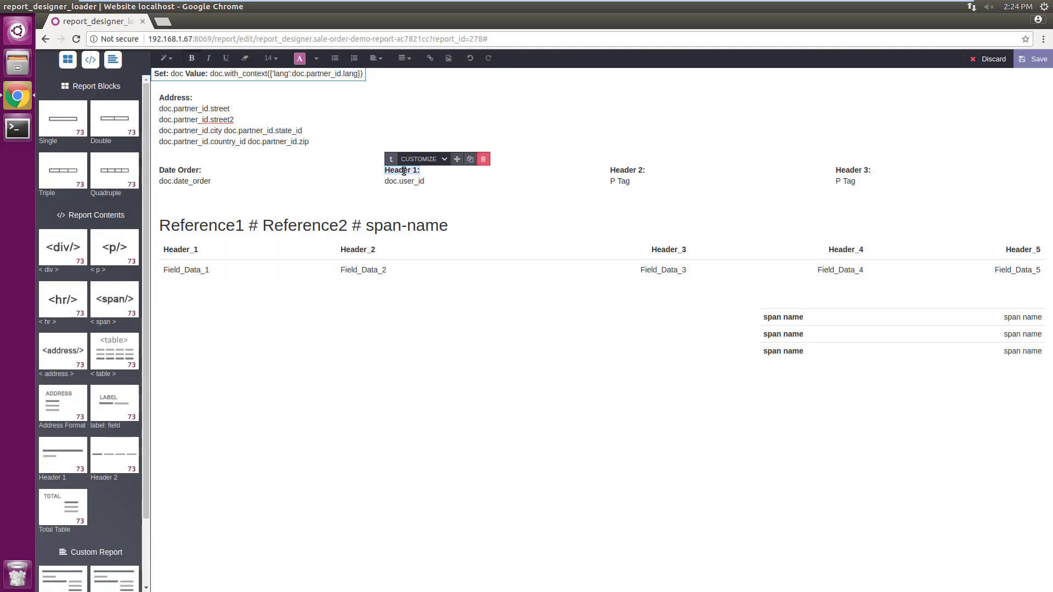
{"action": "type", "text": "SalesPerson"}
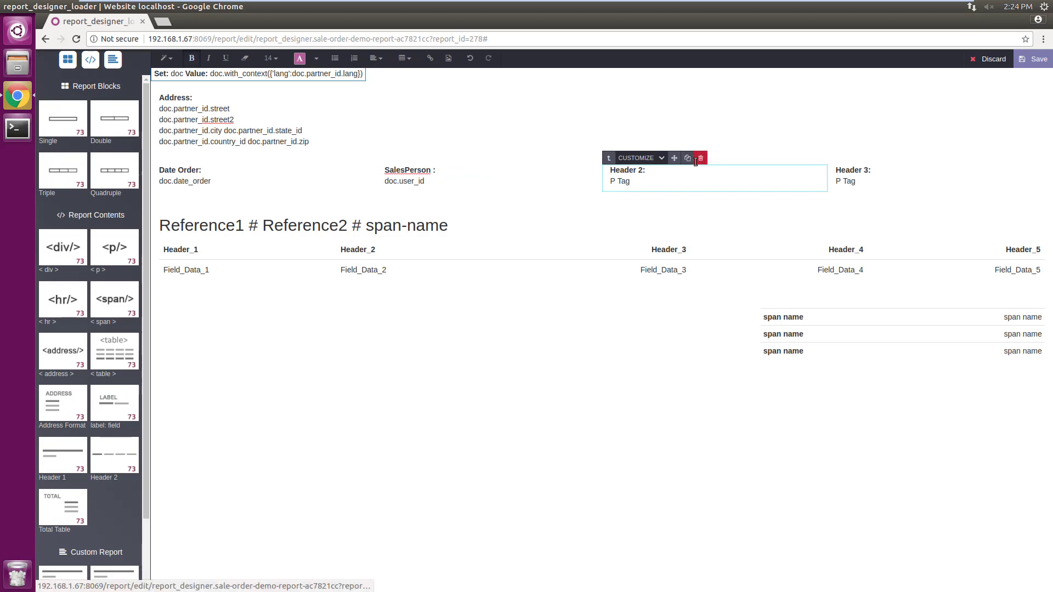
{"action": "left_click", "coordinate": [700, 159]}
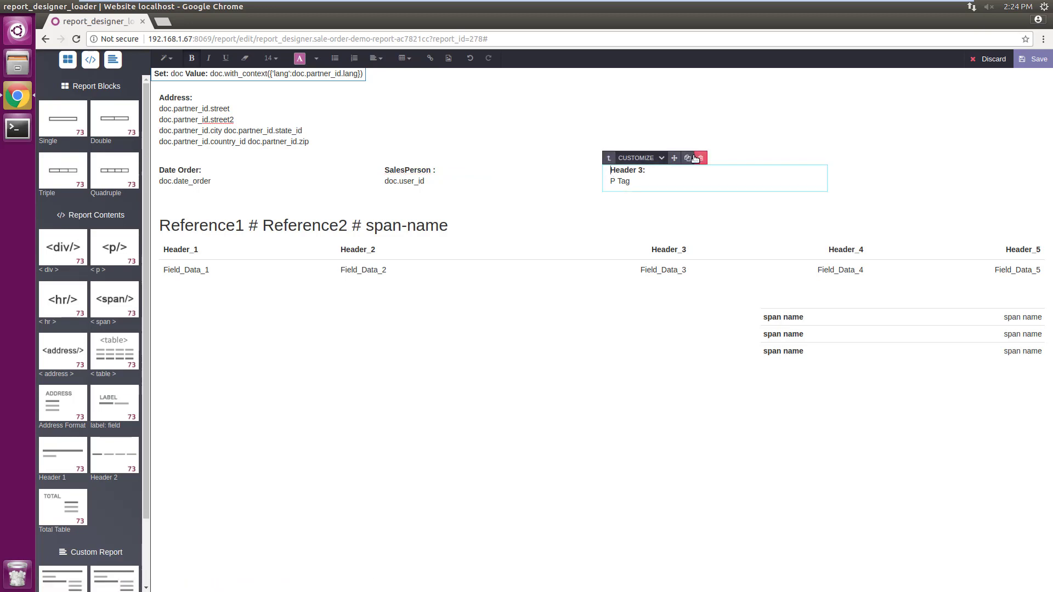
{"action": "left_click", "coordinate": [700, 159]}
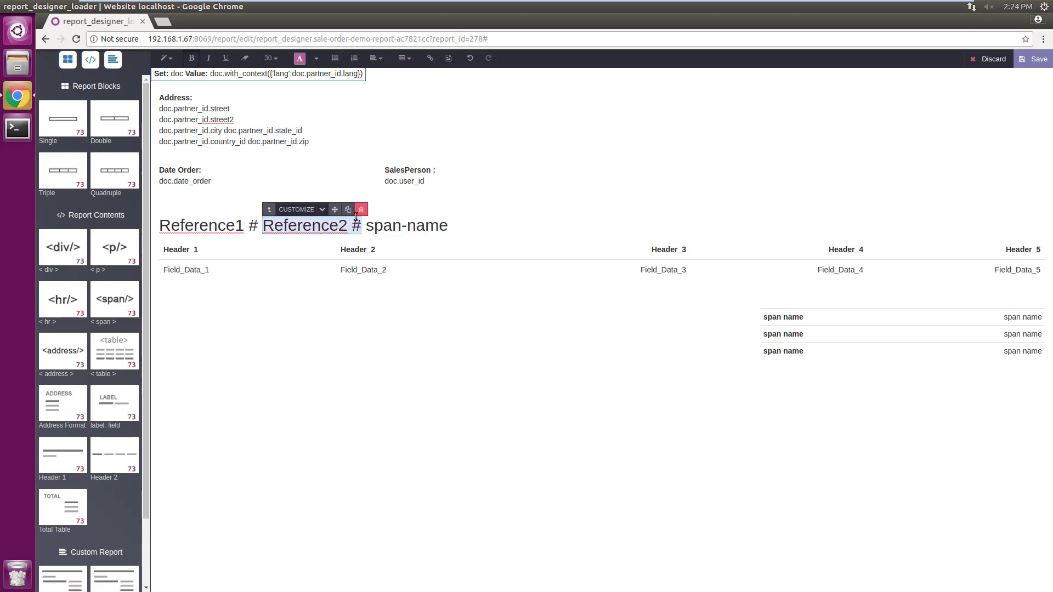
- Delete the Reference2 # and span-name placeholders, and bind Reference1 # through t-field to Order Reference (name), saving the attribute
{"action": "left_click", "coordinate": [360, 207]}
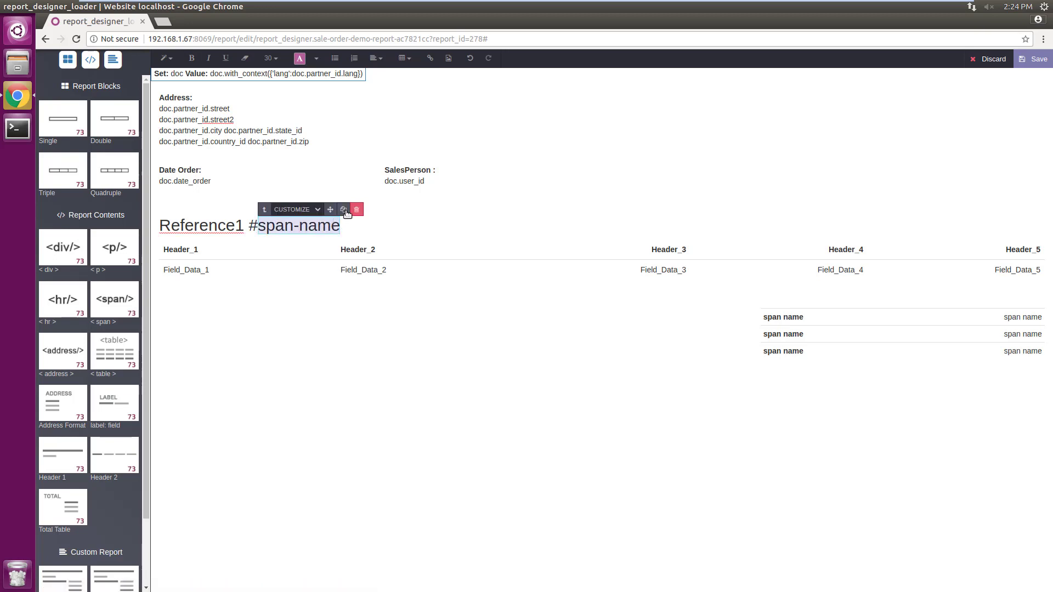
{"action": "left_click", "coordinate": [357, 211]}
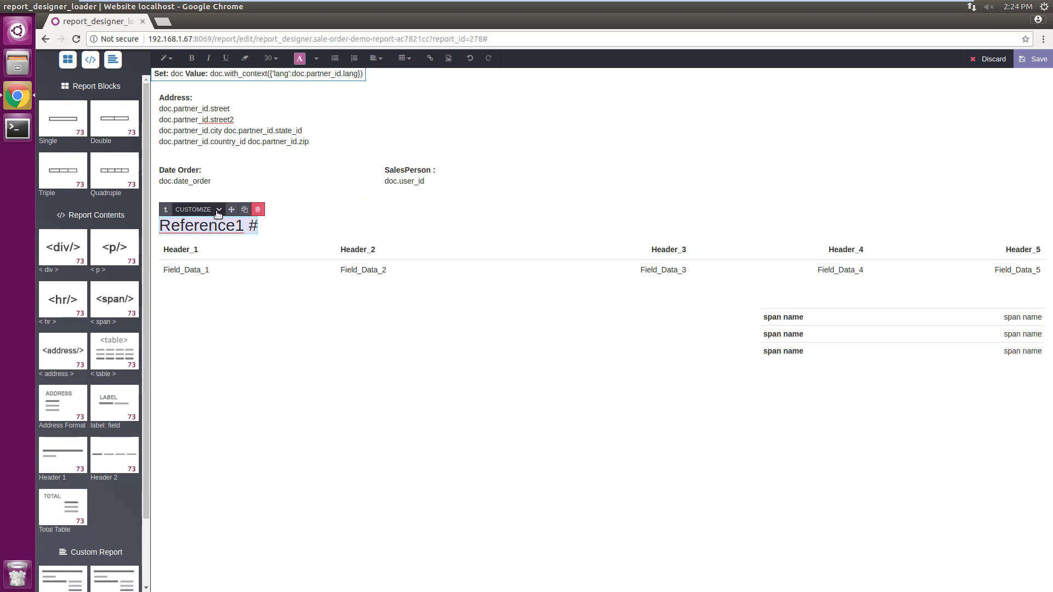
{"action": "left_click", "coordinate": [193, 209]}
{"action": "left_click", "coordinate": [220, 237]}
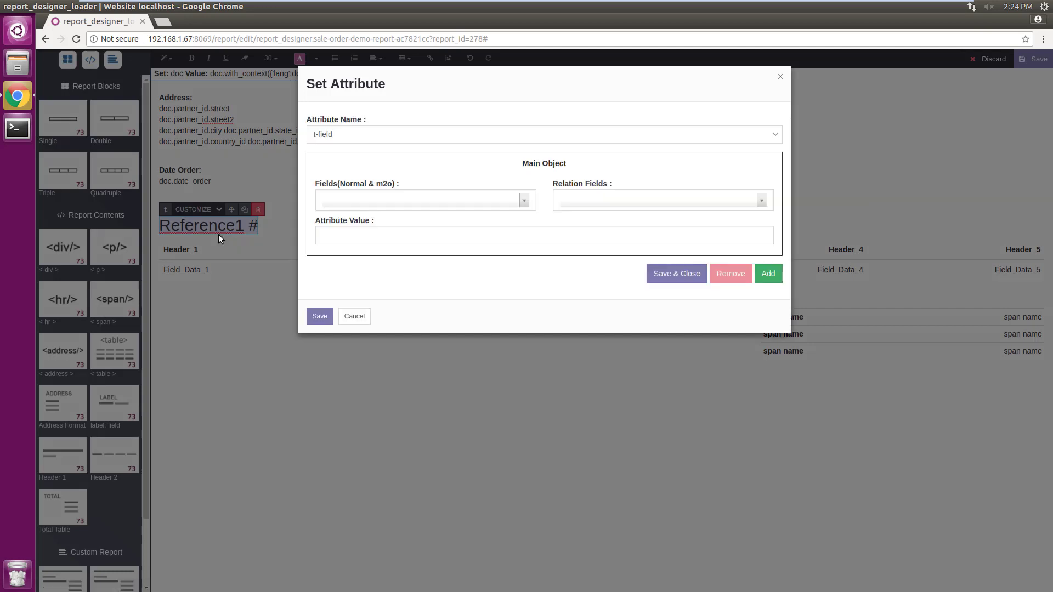
{"action": "left_click", "coordinate": [370, 205]}
{"action": "type", "text": "name"}
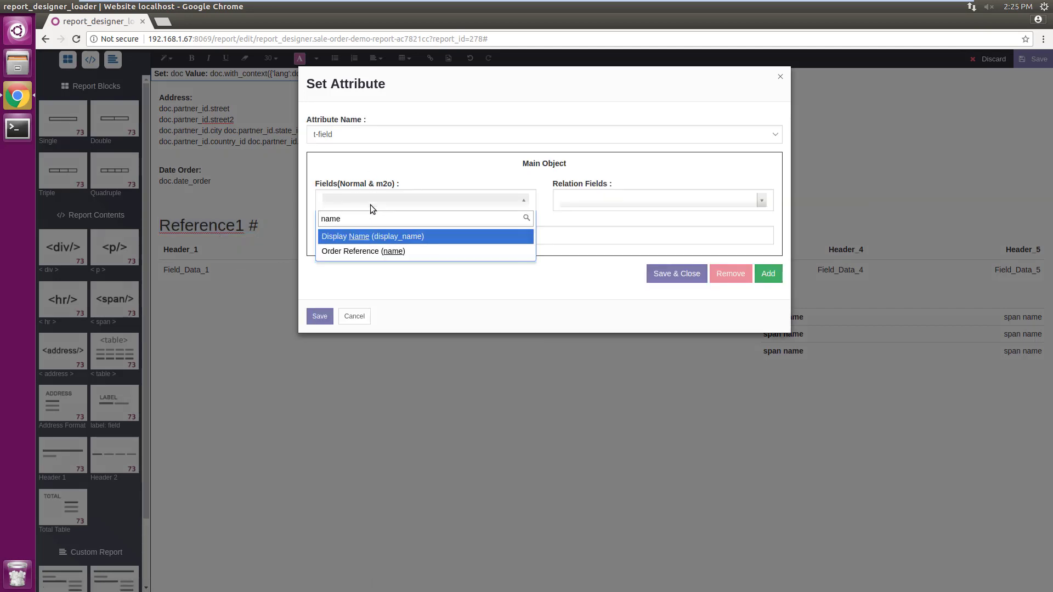
{"action": "key", "text": "Down"}
{"action": "key", "text": "Return"}
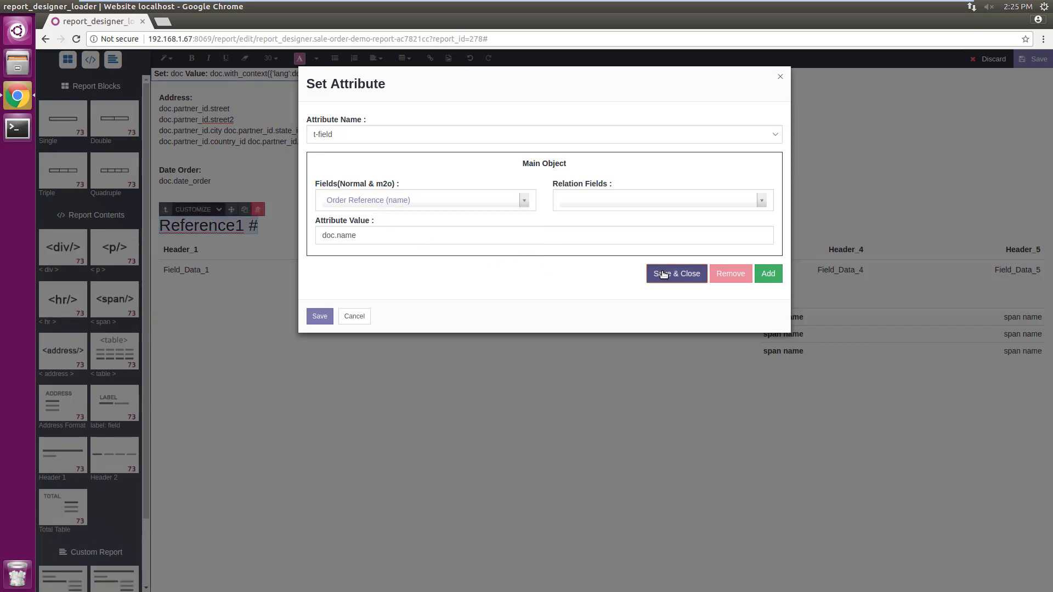
{"action": "left_click", "coordinate": [663, 274]}
- Rename the table's Header_1 to Product and Header_2 to Description
{"action": "left_click", "coordinate": [177, 251]}
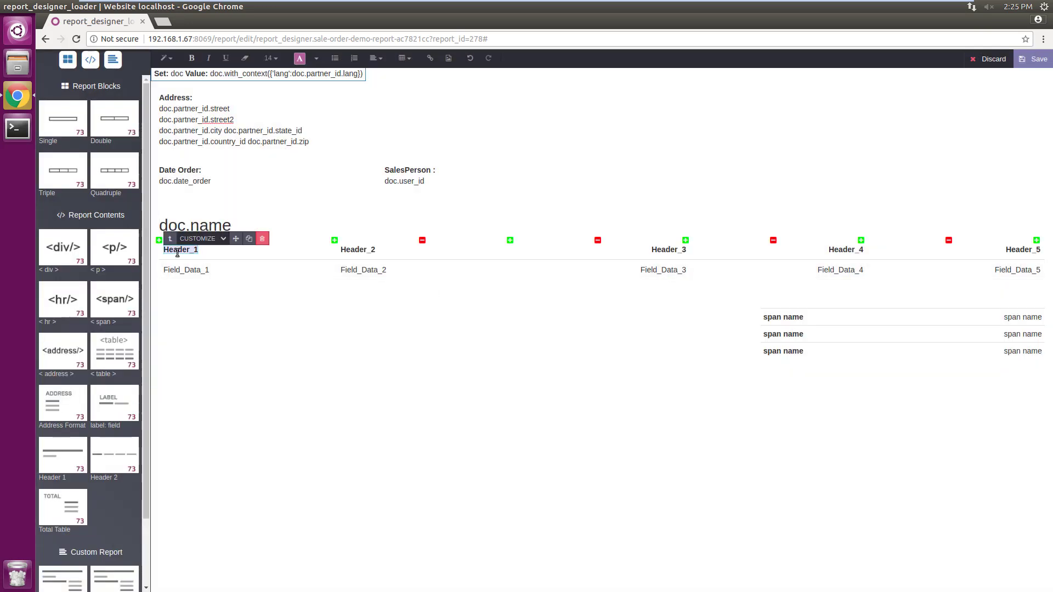
{"action": "type", "text": "Pro"}
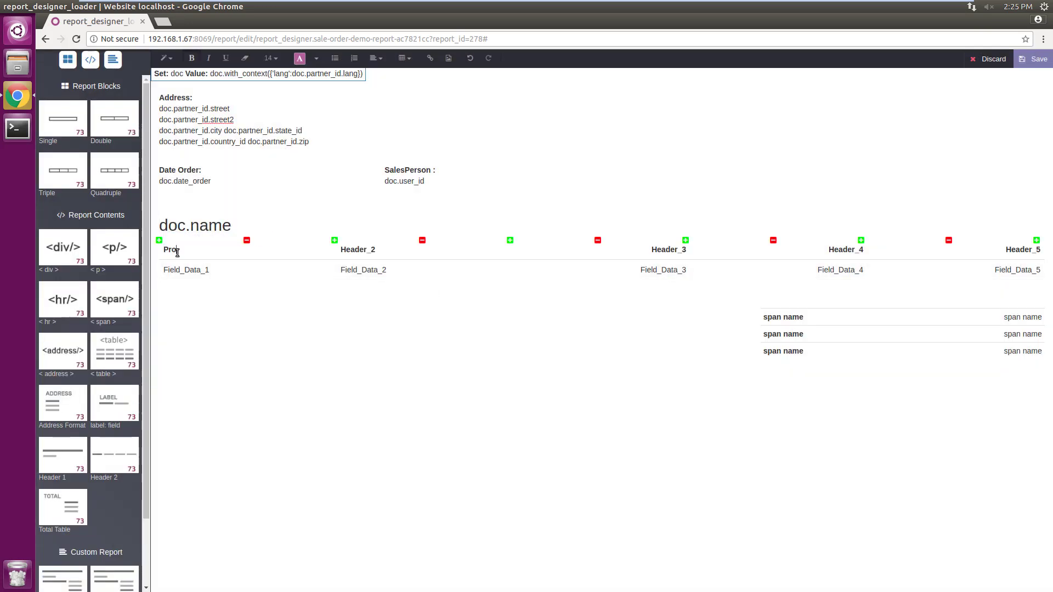
{"action": "type", "text": "duct"}
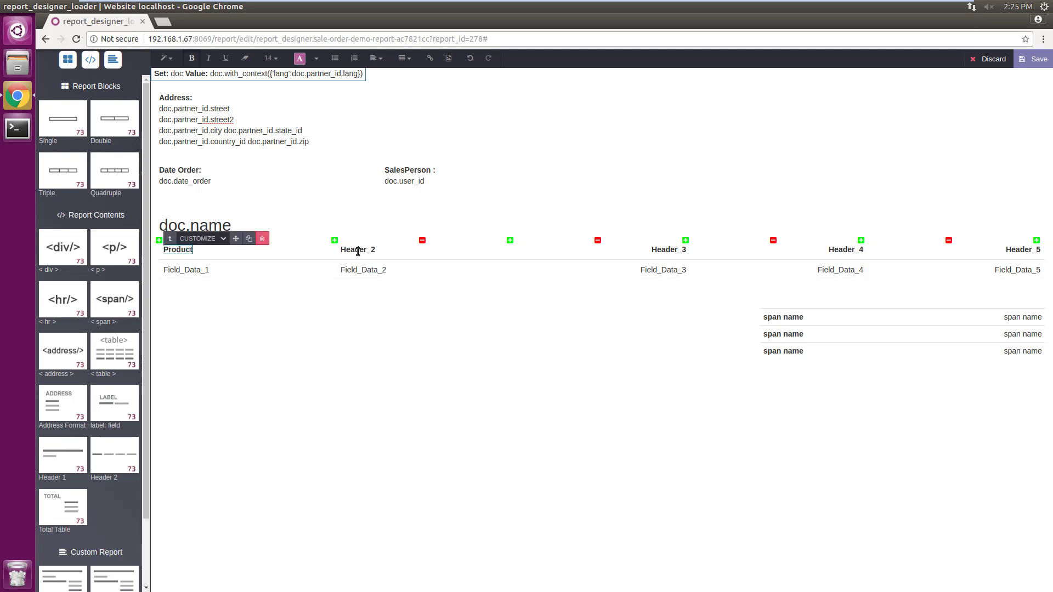
{"action": "left_click", "coordinate": [357, 251]}
{"action": "type", "text": "D"}
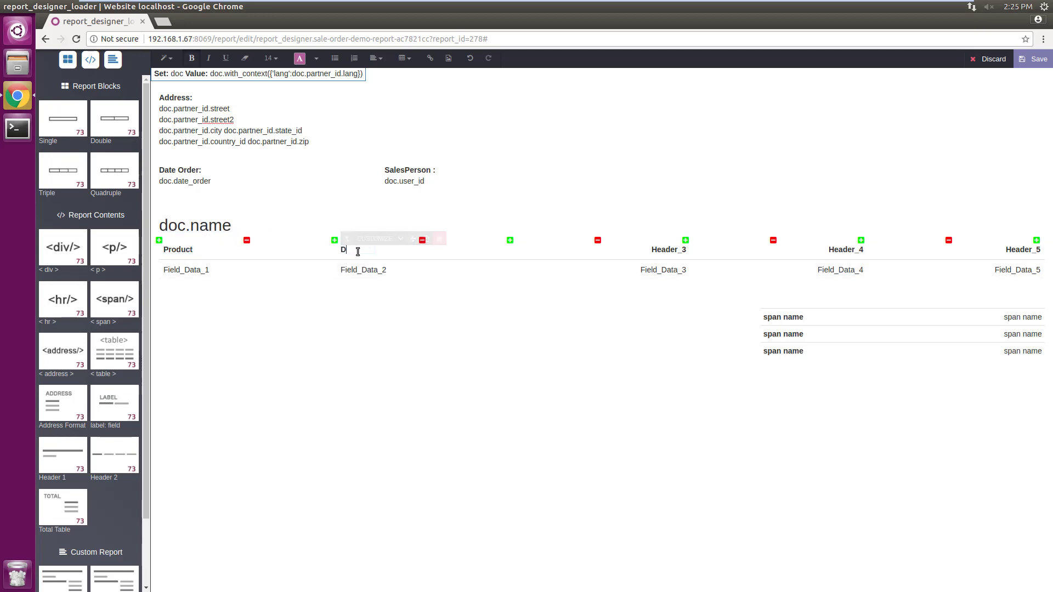
{"action": "type", "text": "escript"}
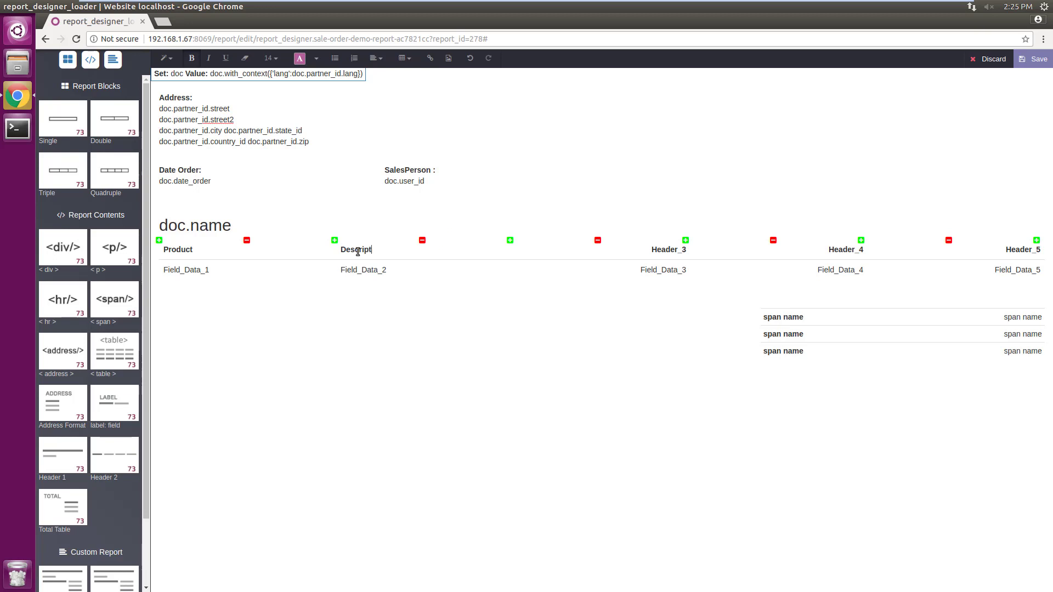
{"action": "type", "text": "ionh"}
{"action": "key", "text": "BackSpace"}
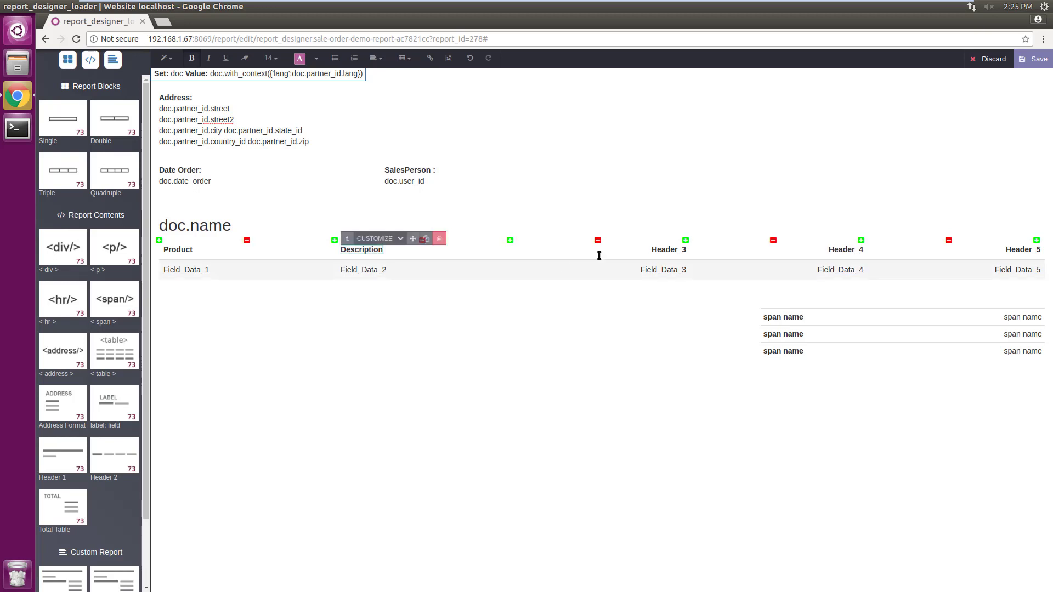
- Rename the remaining table headers, Header_3 to Header_5, as Price Unit, Tax and Amount
{"action": "double_click", "coordinate": [660, 251]}
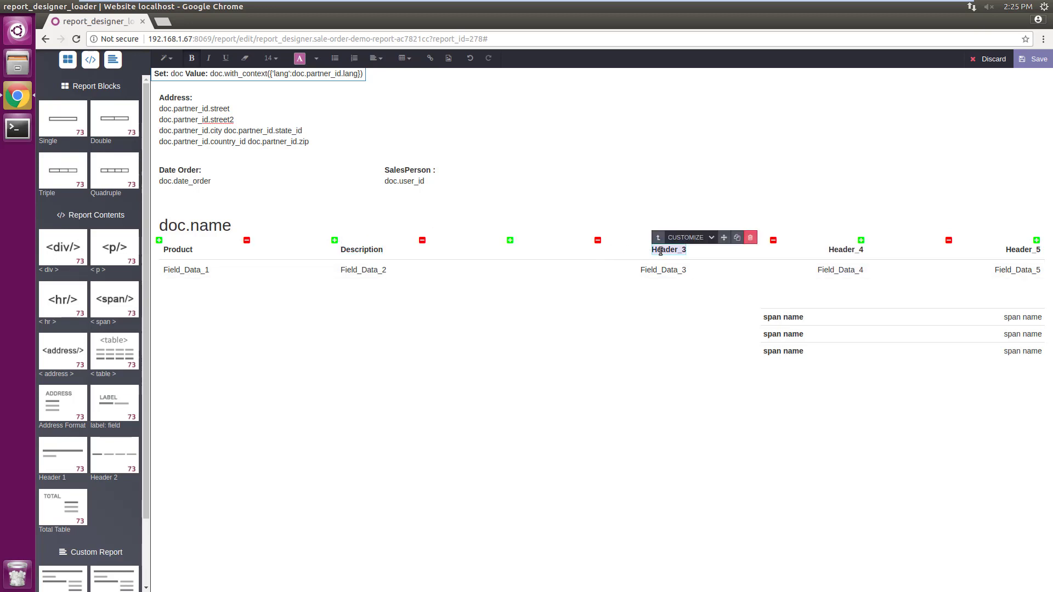
{"action": "type", "text": "Price Unit"}
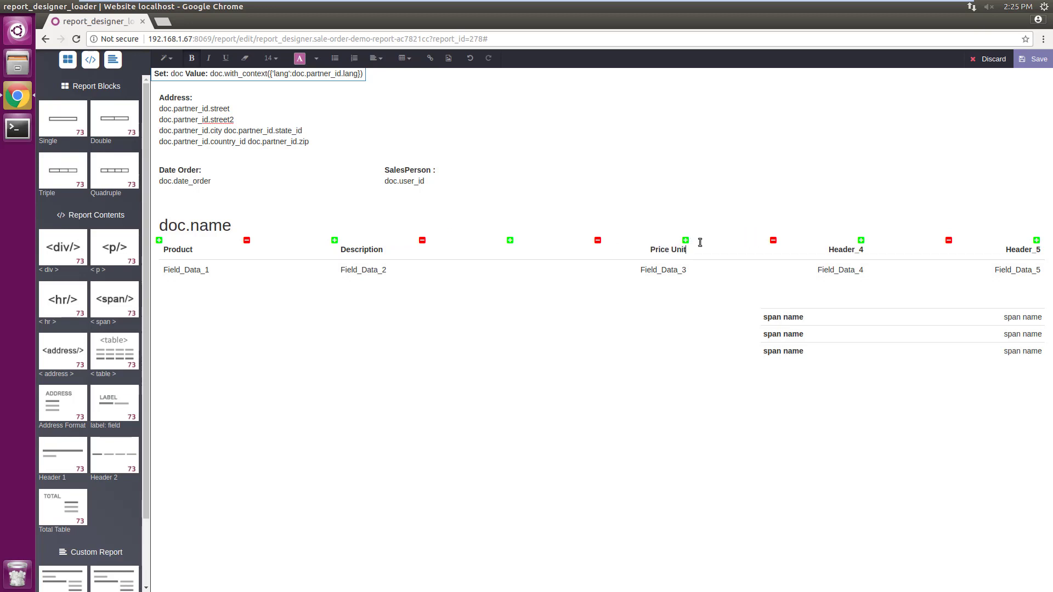
{"action": "left_click", "coordinate": [838, 247]}
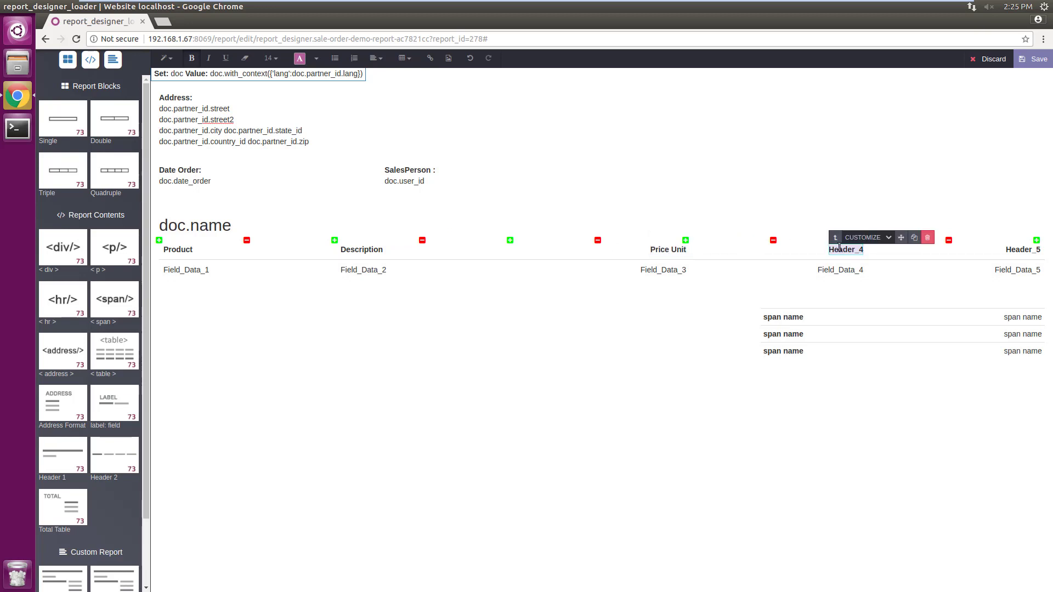
{"action": "type", "text": "Ta"}
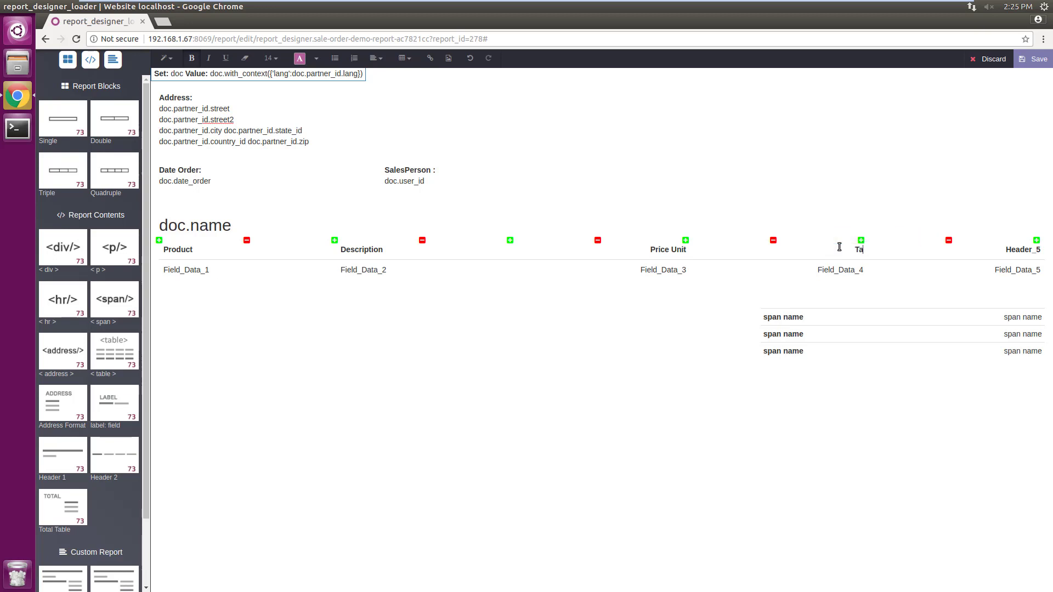
{"action": "type", "text": "x"}
{"action": "left_click", "coordinate": [1016, 252]}
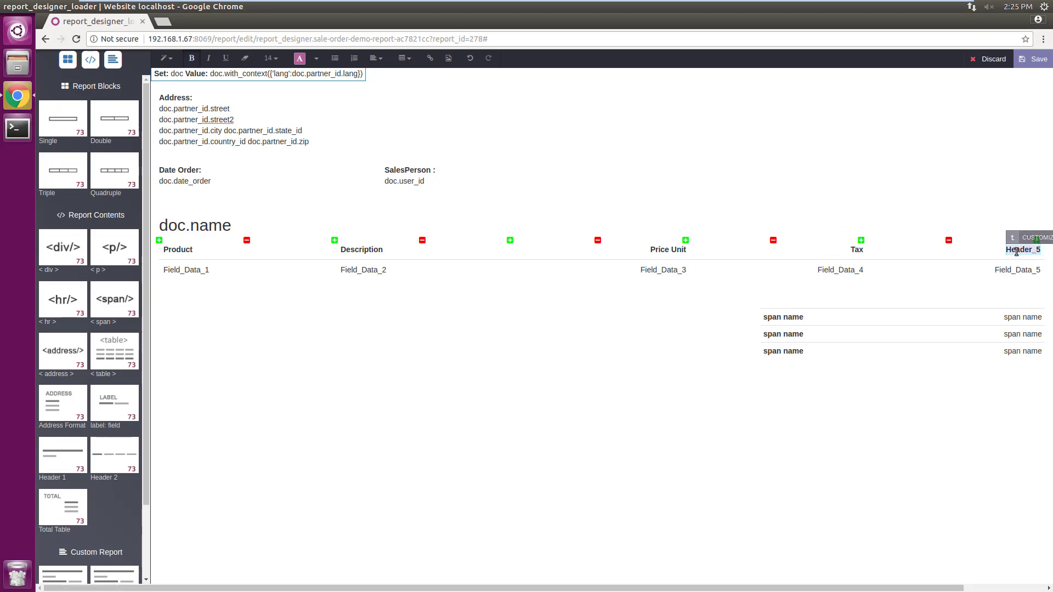
{"action": "type", "text": "Amount"}
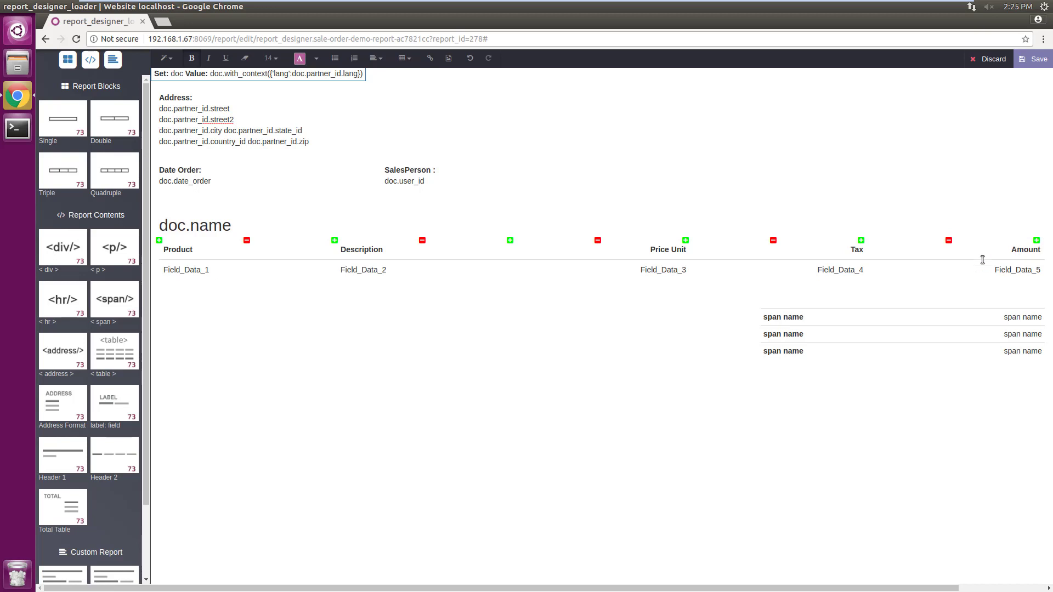
- Set the table's data row to loop with t-foreach over Order Lines (order_line), keeping t-as as line, and save the attribute
{"action": "left_click", "coordinate": [170, 267]}
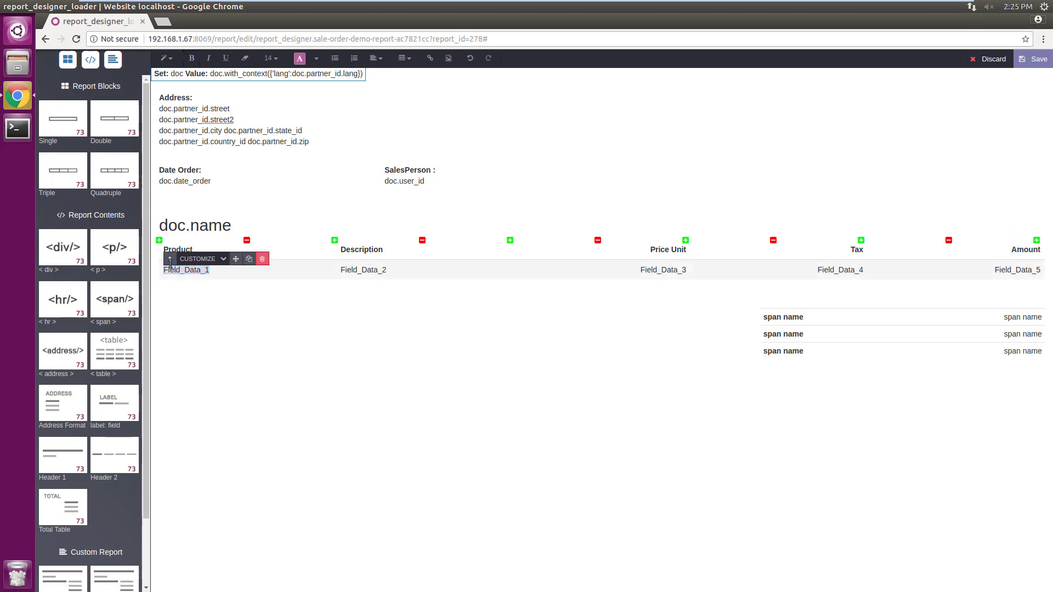
{"action": "left_click", "coordinate": [170, 259]}
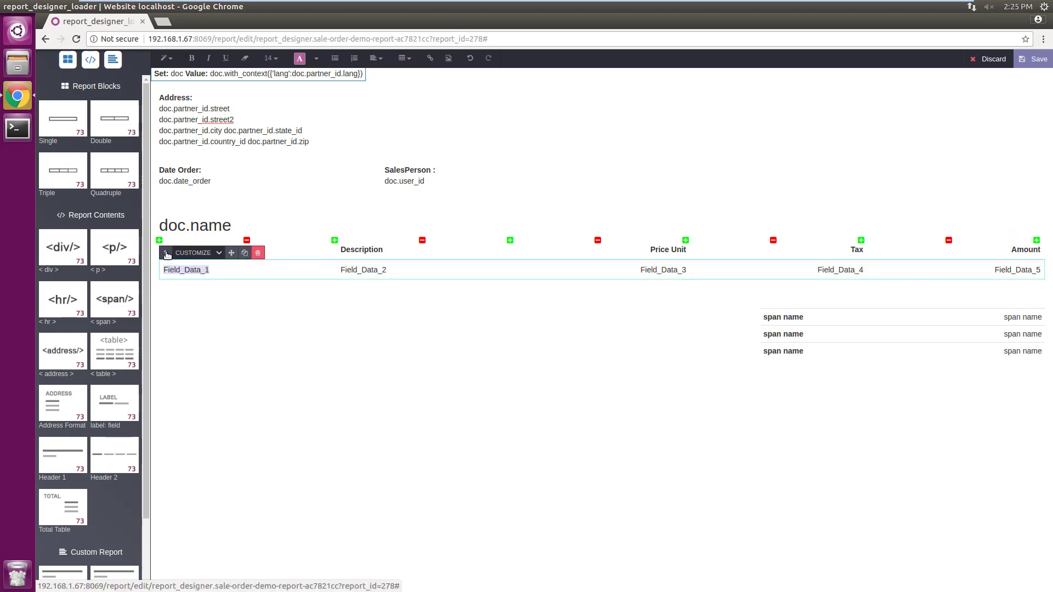
{"action": "left_click", "coordinate": [200, 253]}
{"action": "left_click", "coordinate": [210, 278]}
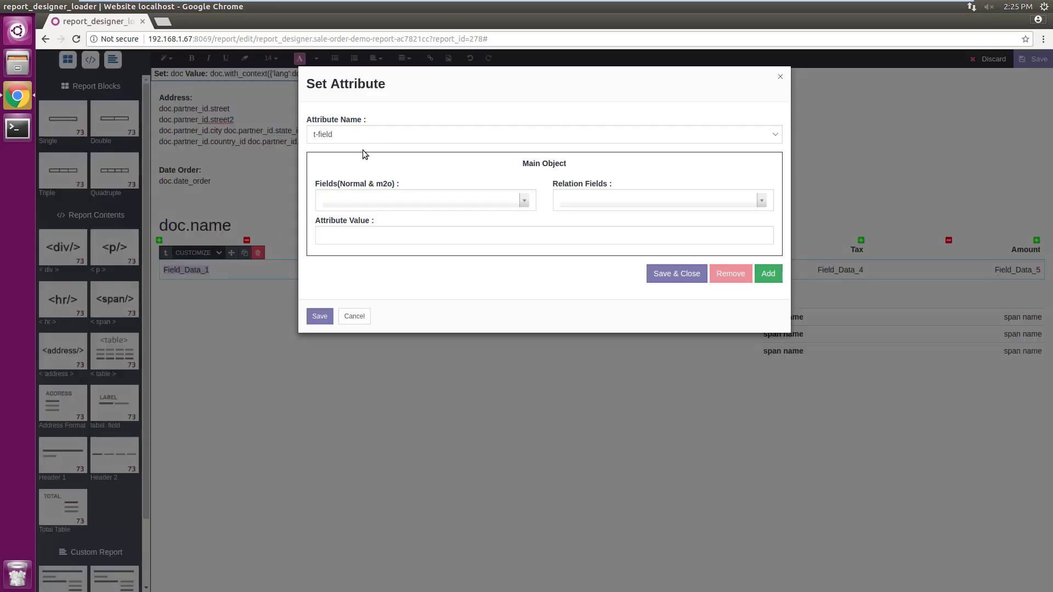
{"action": "left_click", "coordinate": [366, 132]}
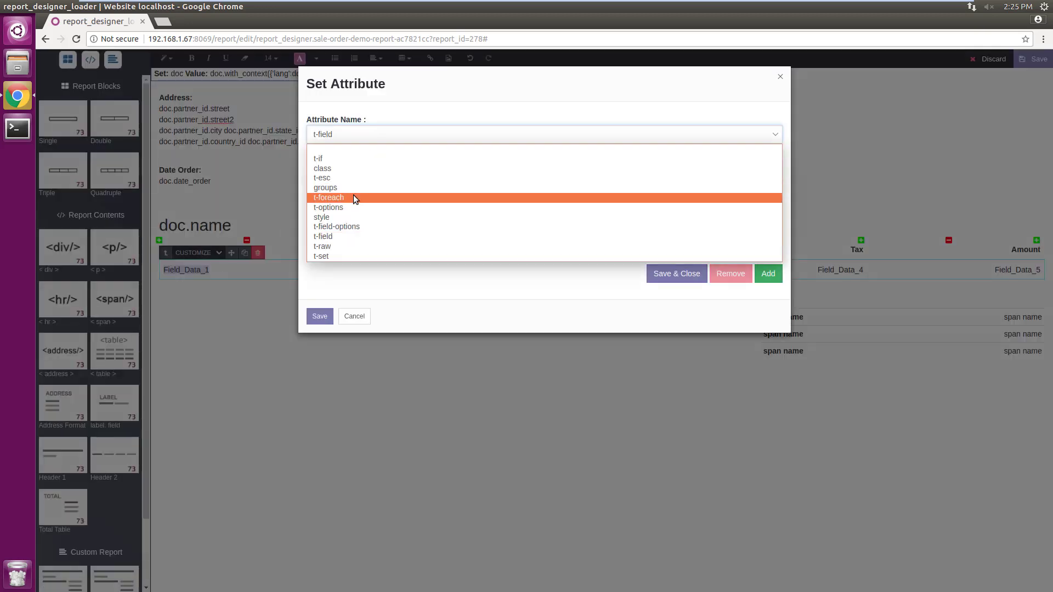
{"action": "left_click", "coordinate": [353, 195]}
{"action": "left_click", "coordinate": [355, 196]}
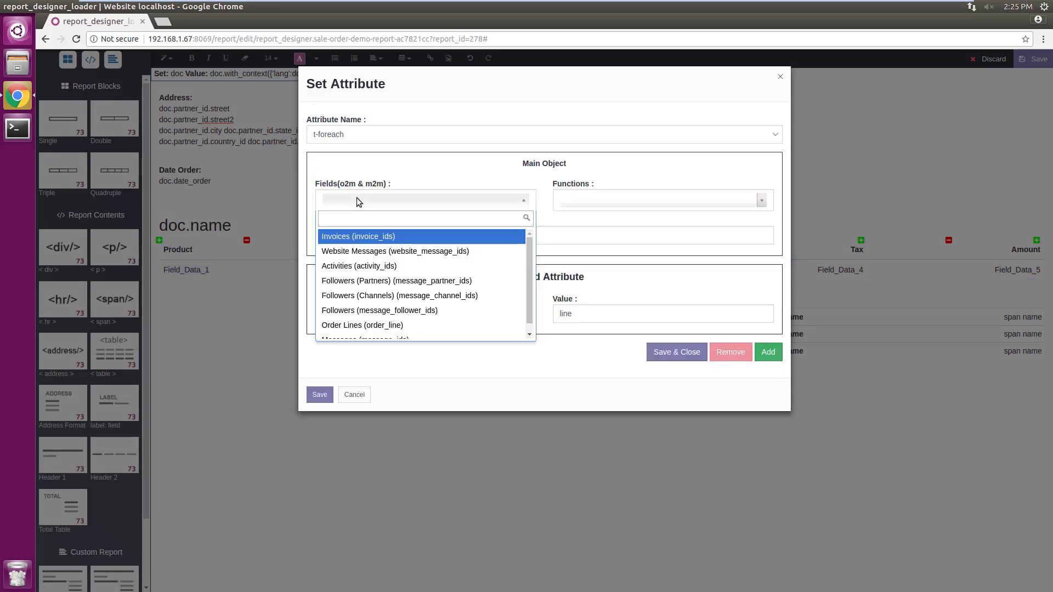
{"action": "type", "text": "order"}
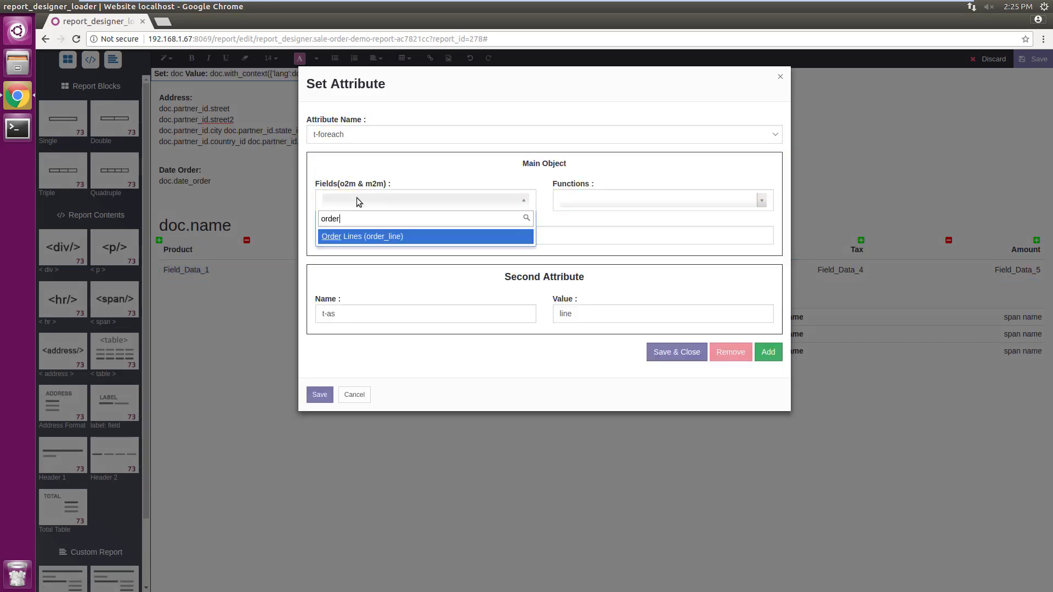
{"action": "key", "text": "Return"}
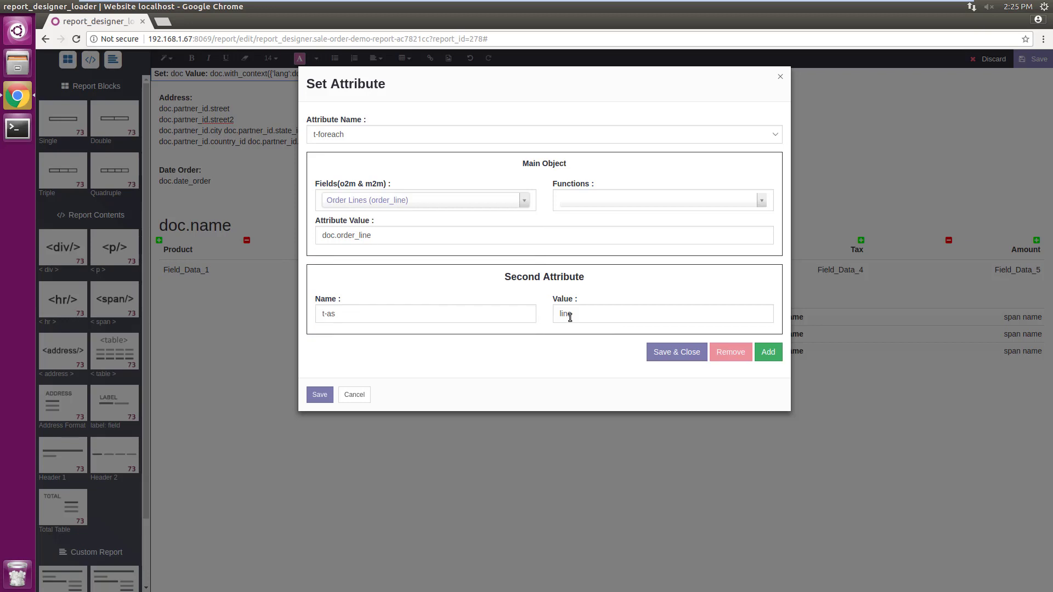
{"action": "left_click", "coordinate": [662, 353]}
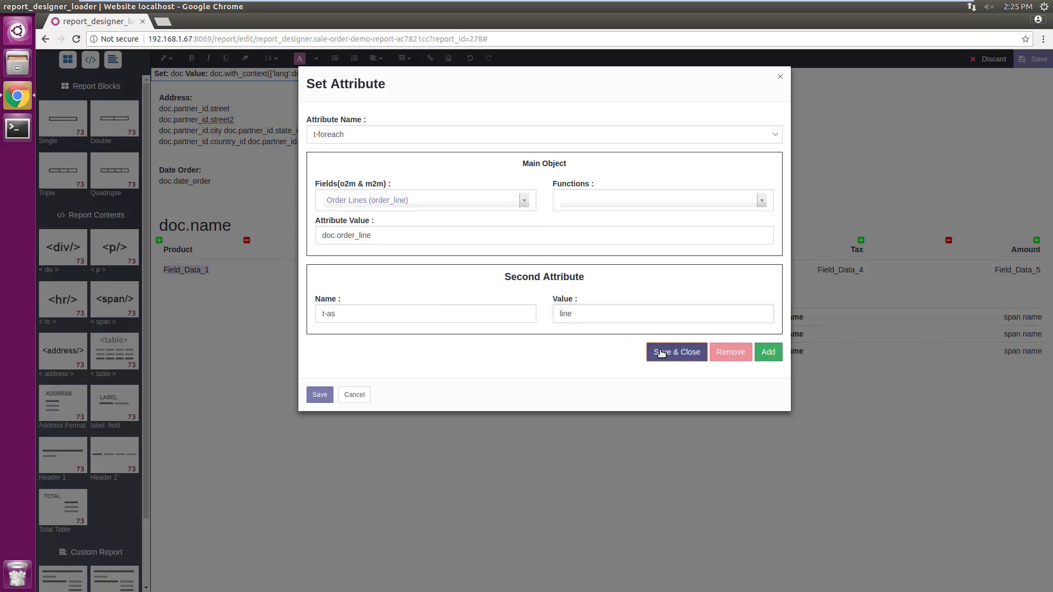
- Bind the Field_Data_1 cell under Product through t-field to the order line's Product Image (product_image), and save the attribute
{"action": "left_click", "coordinate": [176, 272]}
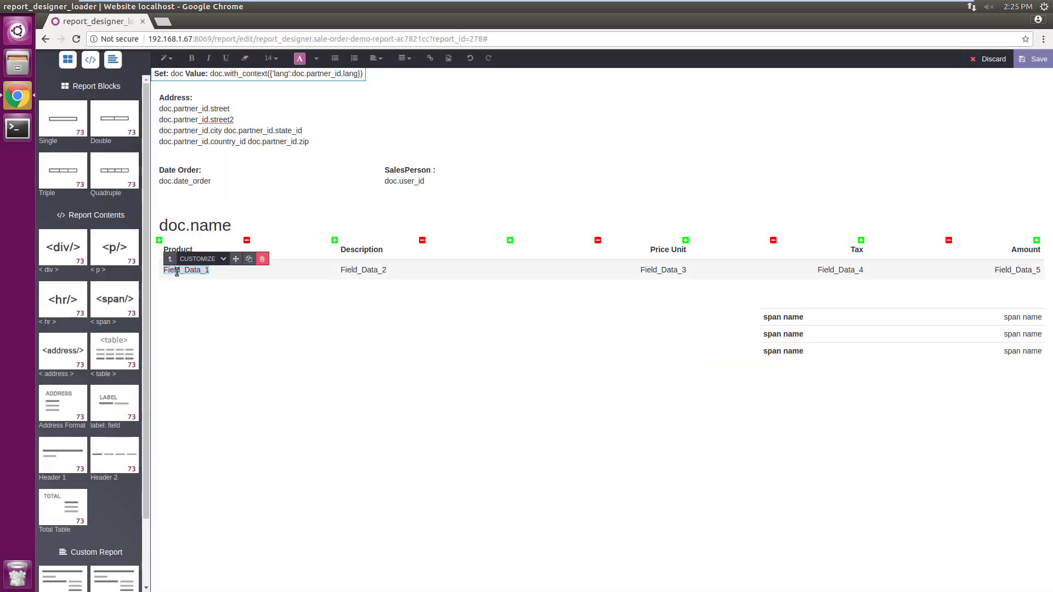
{"action": "left_click", "coordinate": [198, 259]}
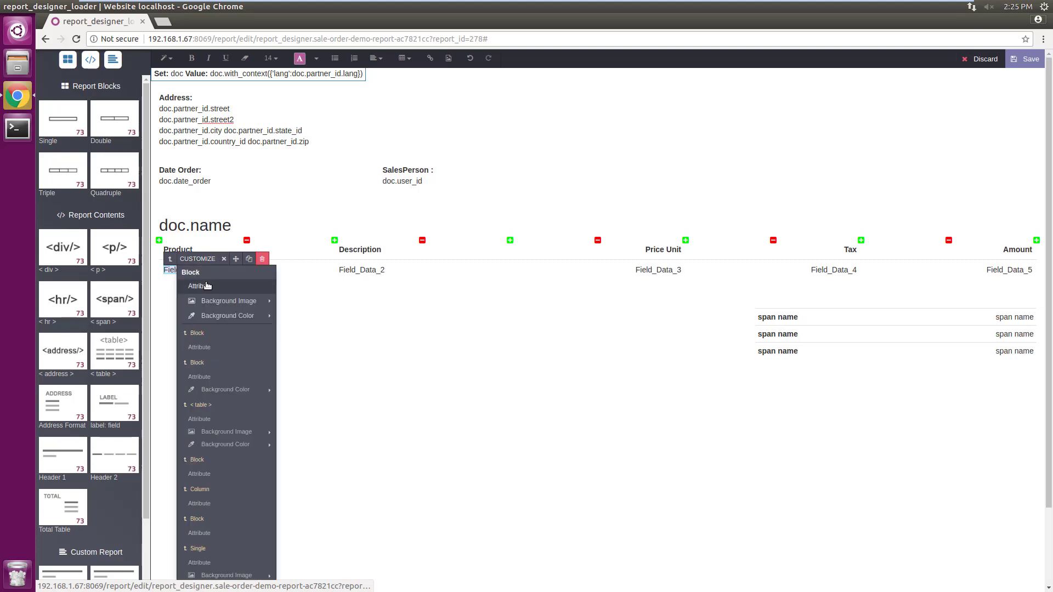
{"action": "left_click", "coordinate": [206, 286]}
{"action": "left_click", "coordinate": [363, 199]}
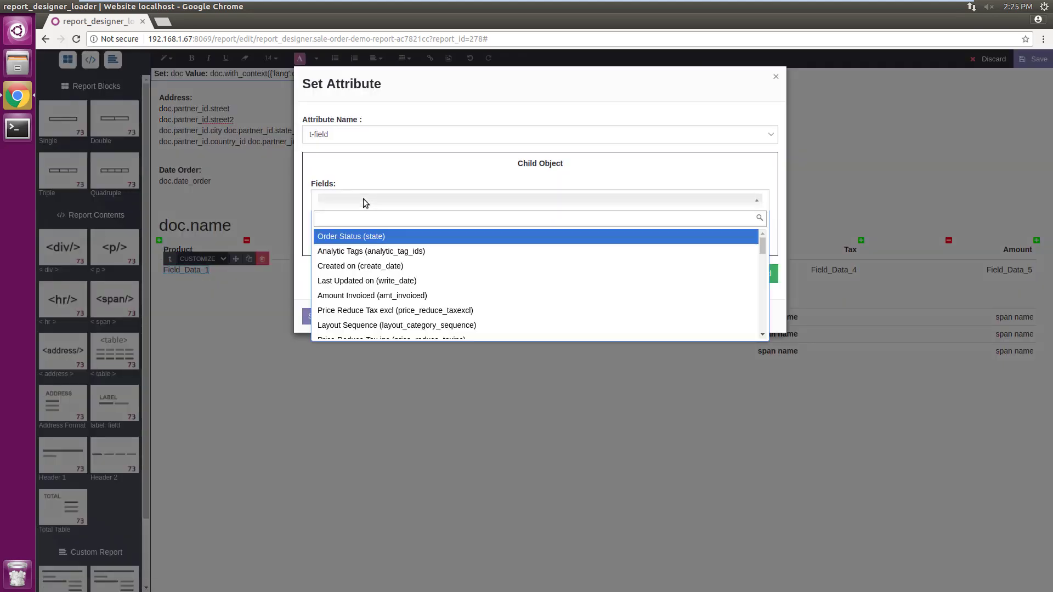
{"action": "type", "text": "produc"}
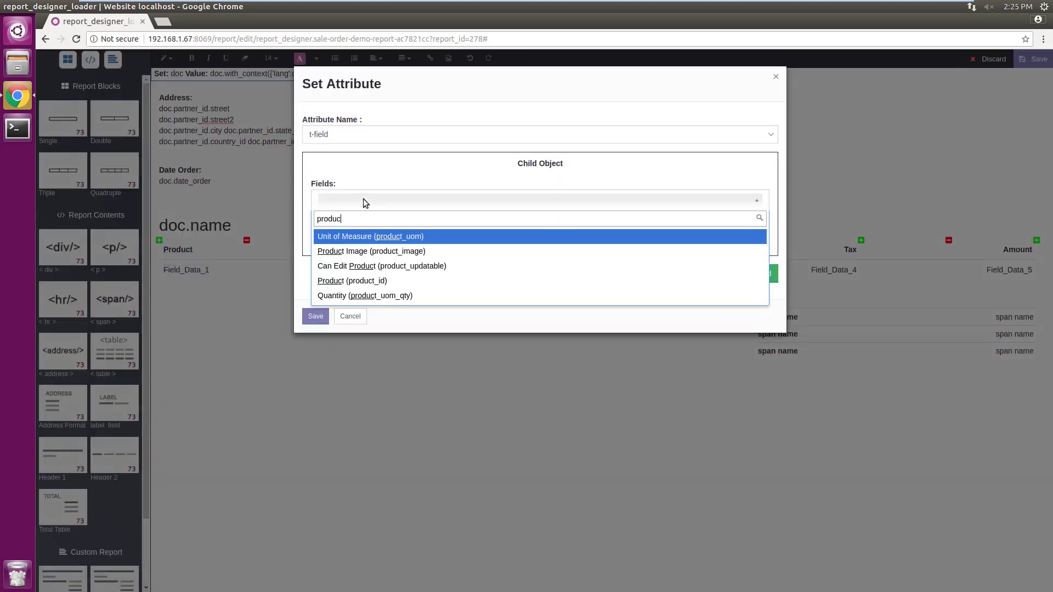
{"action": "key", "text": "Down"}
{"action": "key", "text": "Return"}
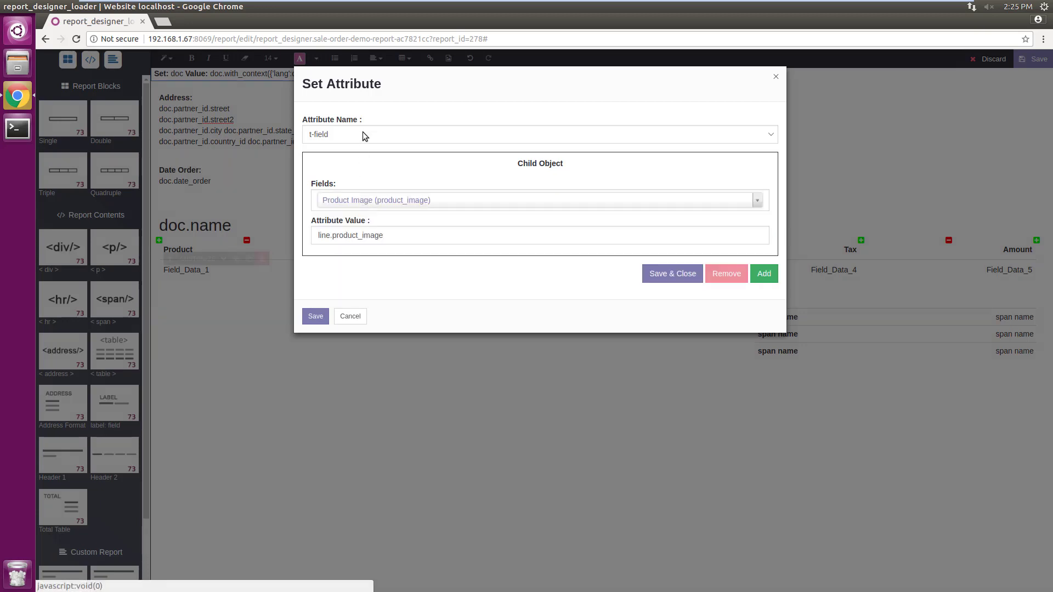
{"action": "left_click", "coordinate": [657, 273]}
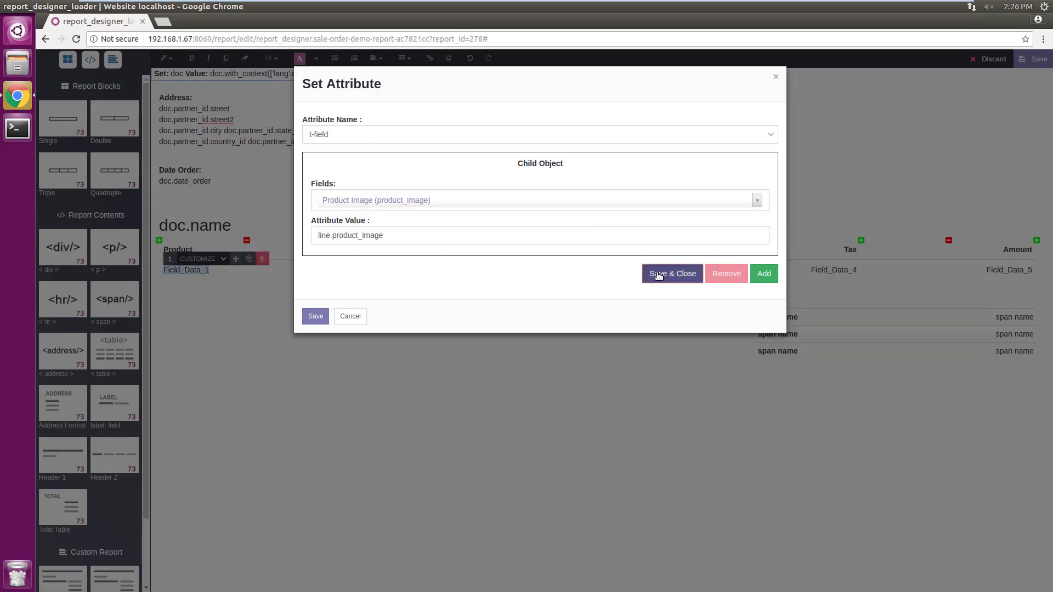
- Open the attribute settings of the line.product_image cell under Product
{"action": "left_click", "coordinate": [183, 273]}
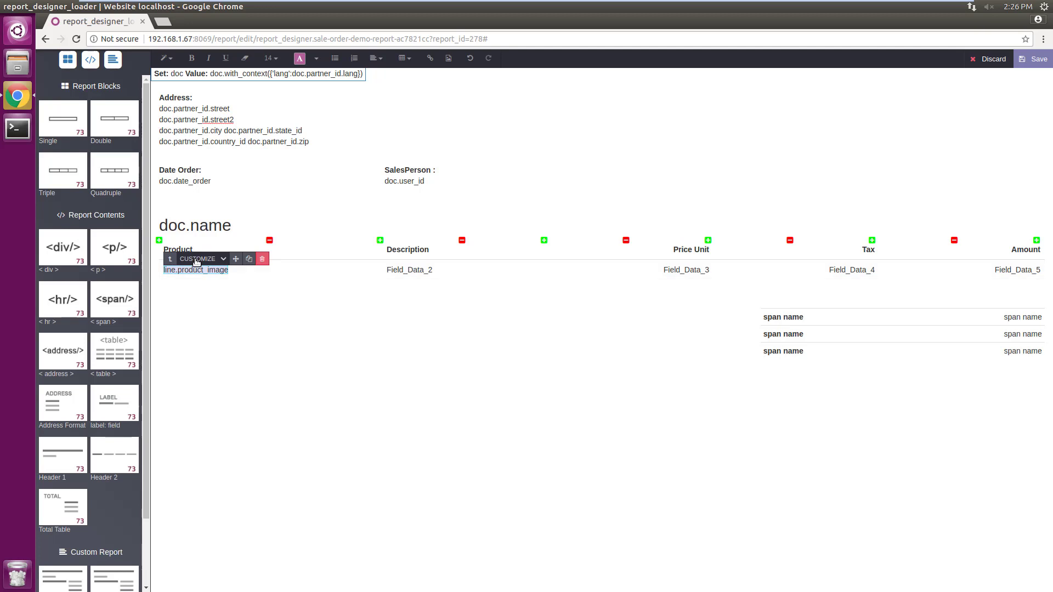
{"action": "left_click", "coordinate": [198, 259]}
{"action": "left_click", "coordinate": [200, 287]}
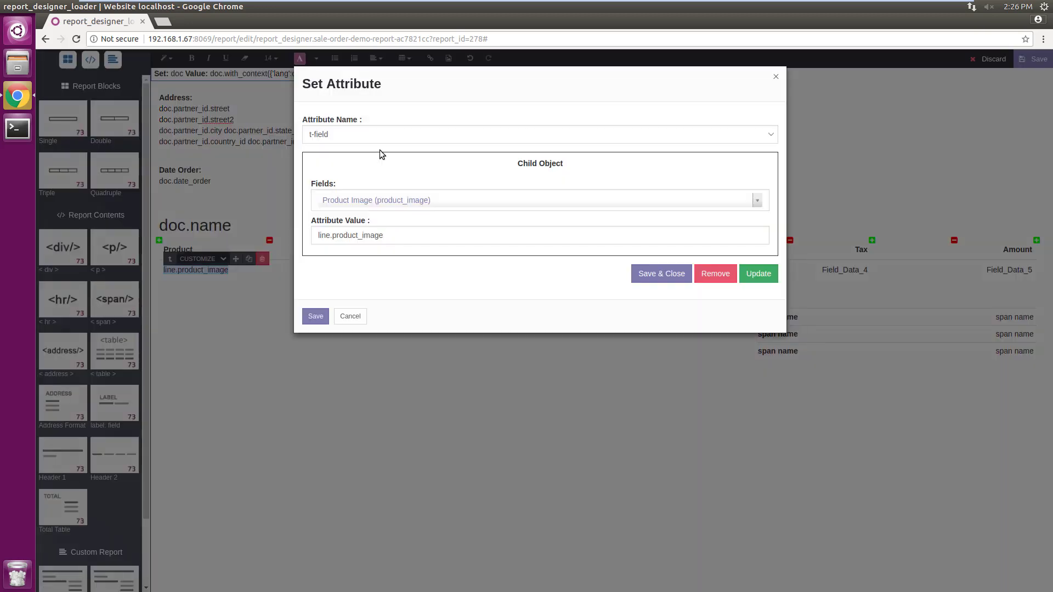
{"action": "left_click", "coordinate": [379, 136]}
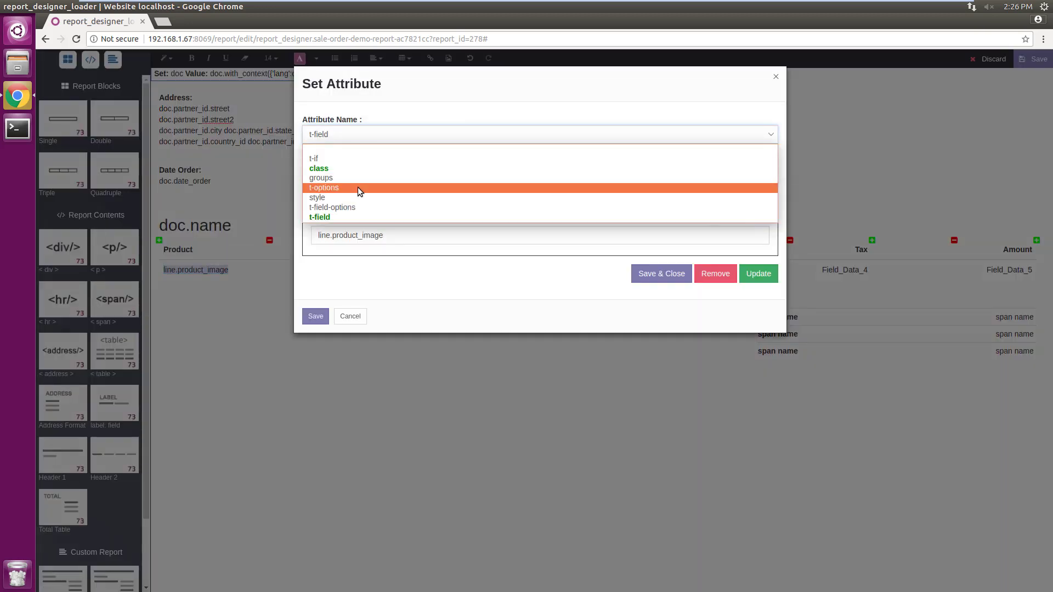
{"action": "left_click", "coordinate": [353, 207]}
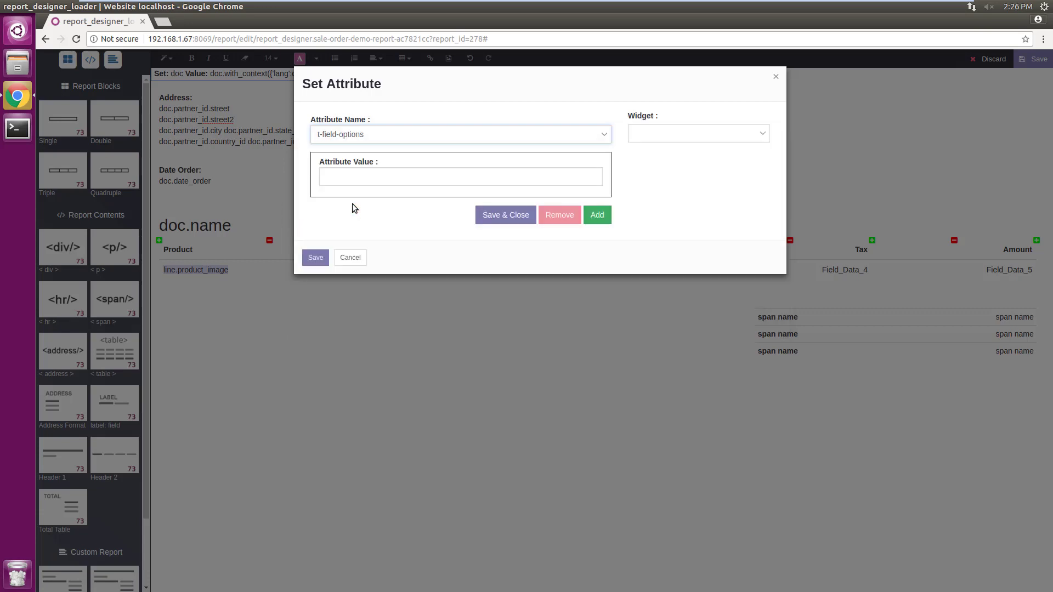
{"action": "left_click", "coordinate": [696, 133]}
{"action": "left_click", "coordinate": [678, 166]}
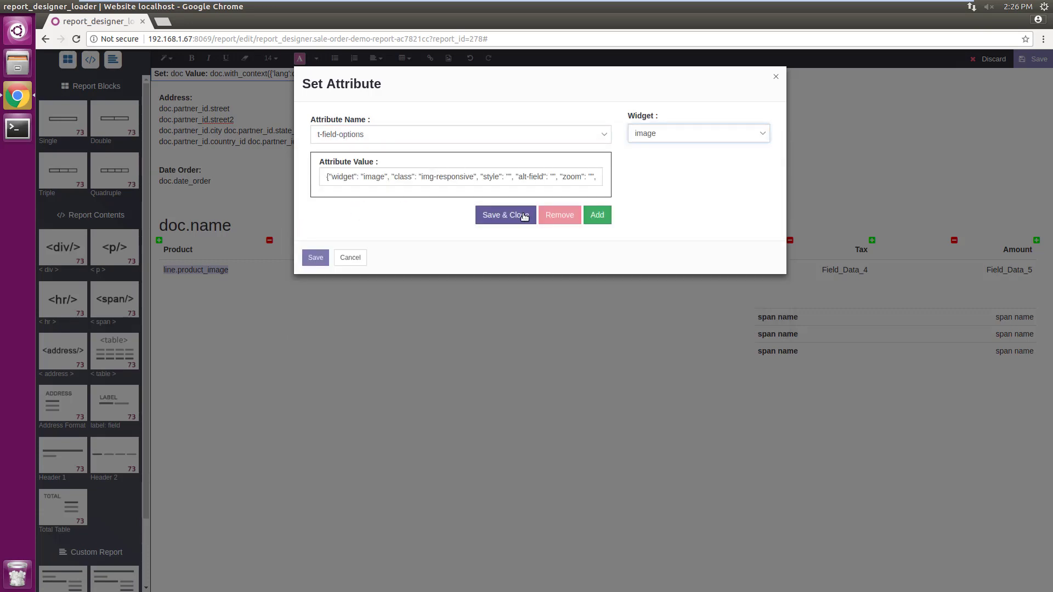
- Give the product image cell a t-options attribute with the image widget, and save the attribute
{"action": "left_click", "coordinate": [409, 133]}
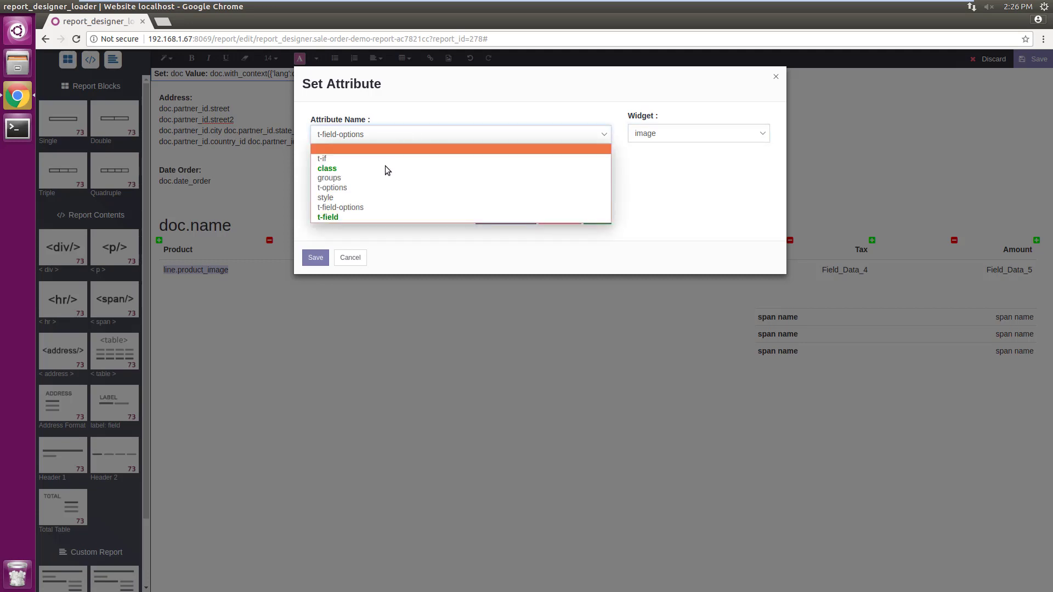
{"action": "left_click", "coordinate": [377, 187]}
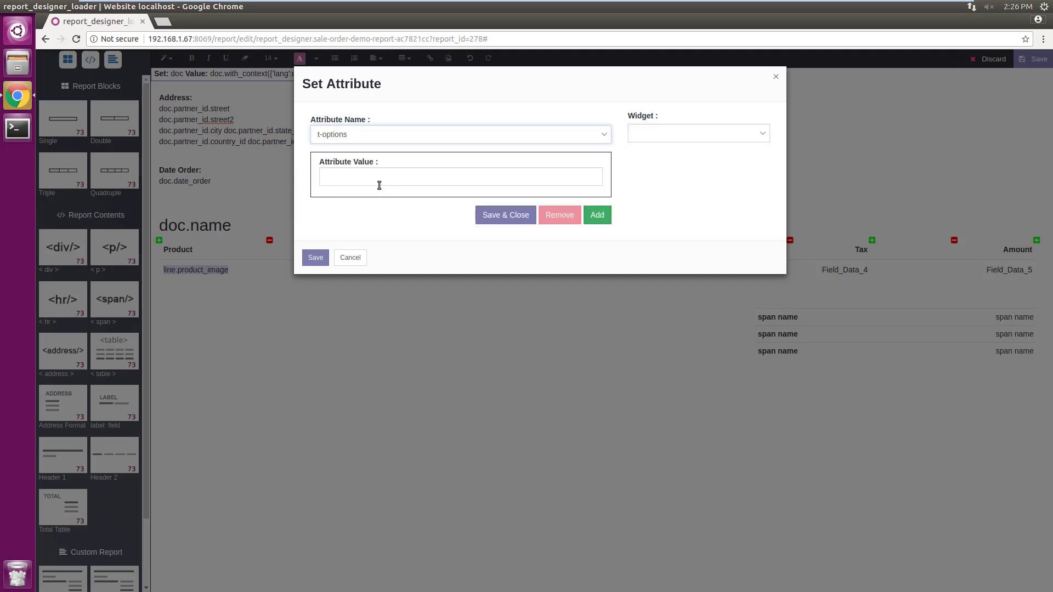
{"action": "left_click", "coordinate": [638, 137]}
{"action": "left_click", "coordinate": [641, 165]}
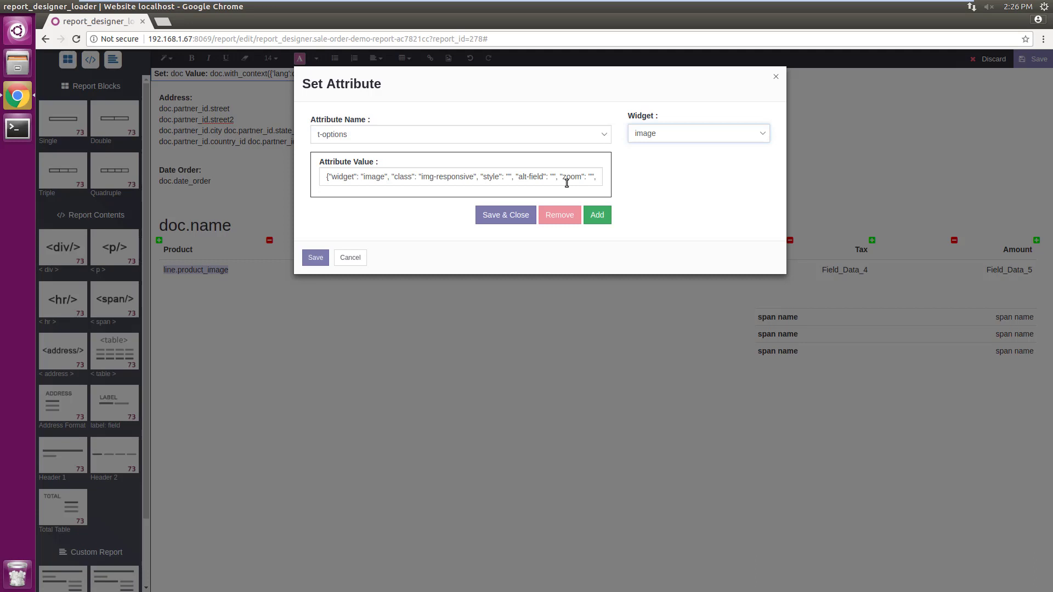
{"action": "left_click", "coordinate": [499, 217]}
- Bind the Field_Data_2 cell under Description through t-field to the order line's Description (name), and save the attribute
{"action": "left_click", "coordinate": [416, 269]}
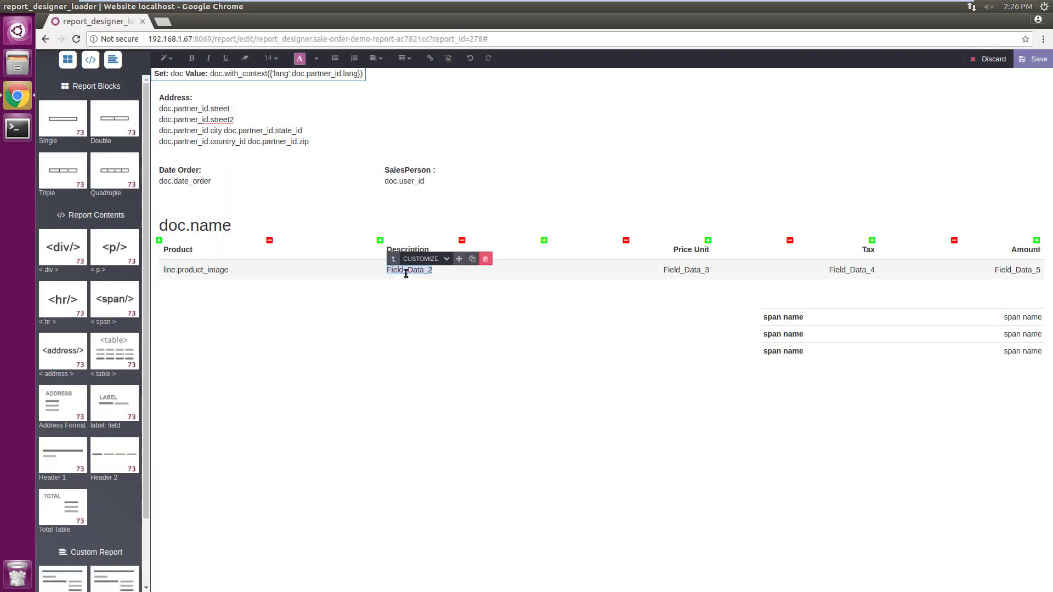
{"action": "left_click", "coordinate": [419, 258]}
{"action": "left_click", "coordinate": [430, 282]}
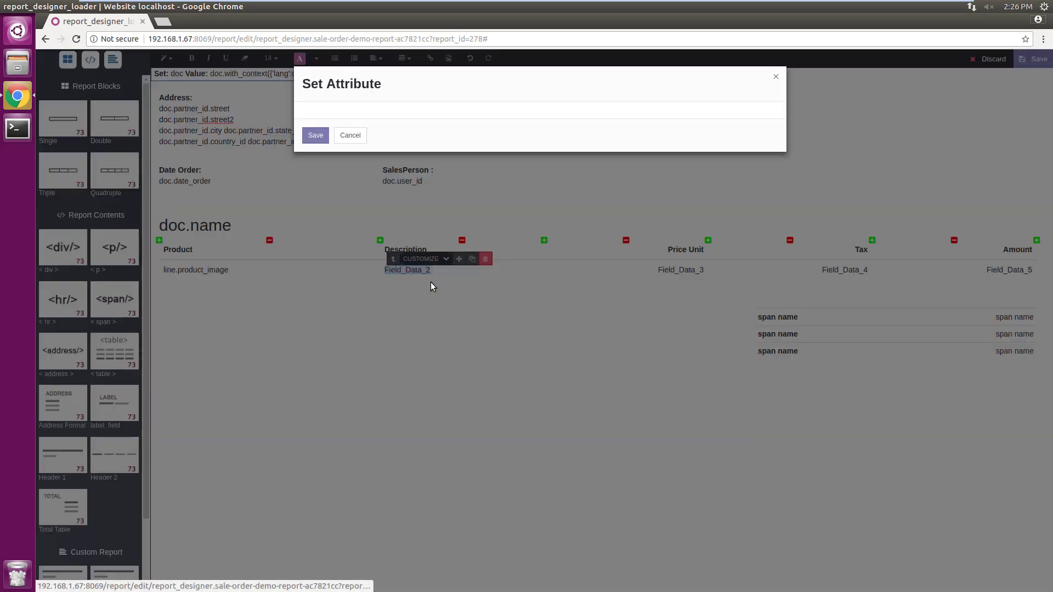
{"action": "left_click", "coordinate": [413, 205]}
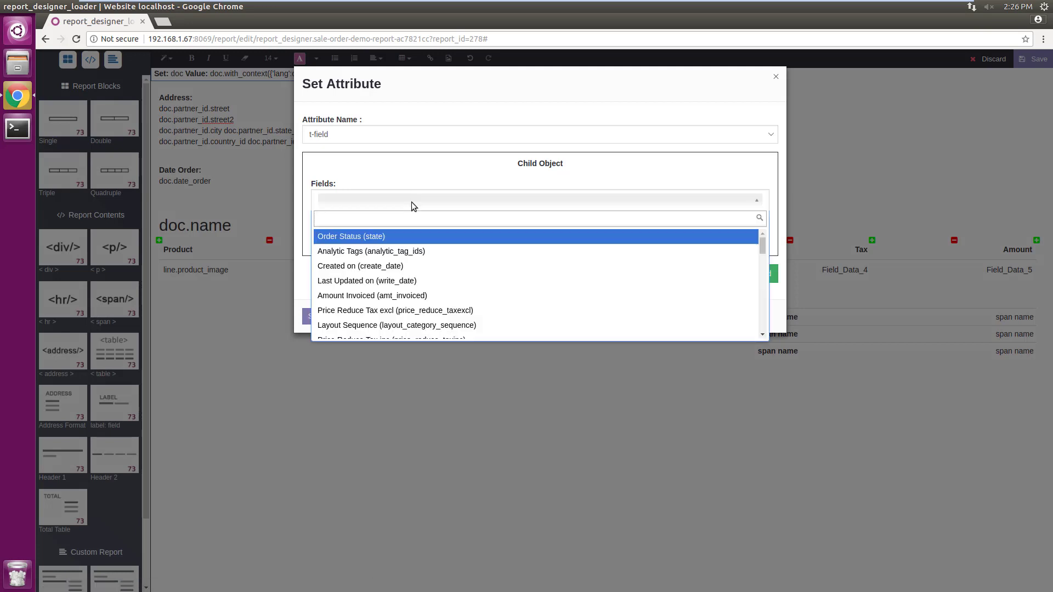
{"action": "type", "text": "desc"}
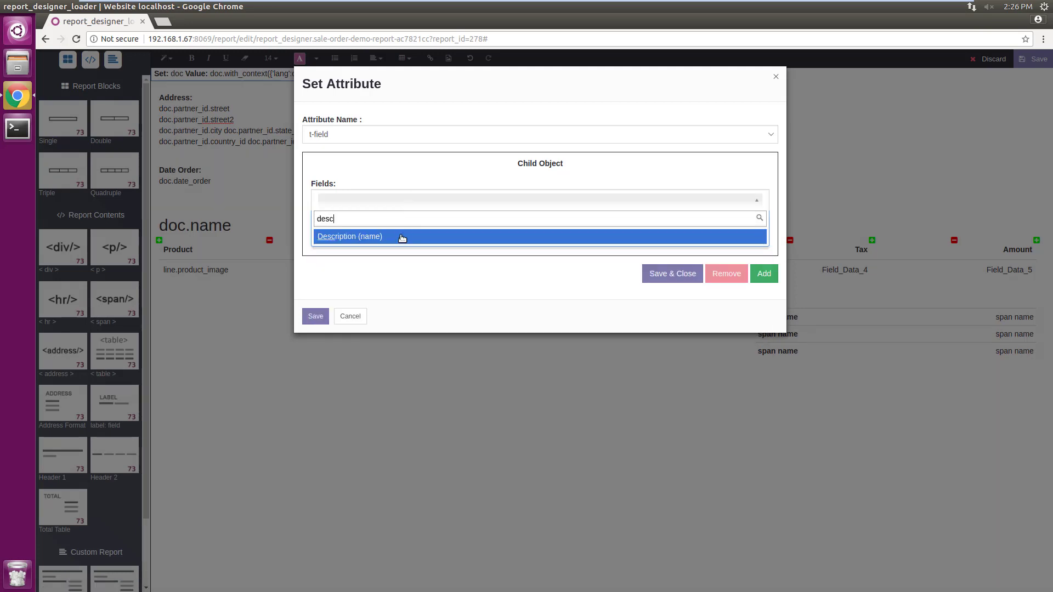
{"action": "left_click", "coordinate": [402, 236]}
{"action": "left_click", "coordinate": [643, 278]}
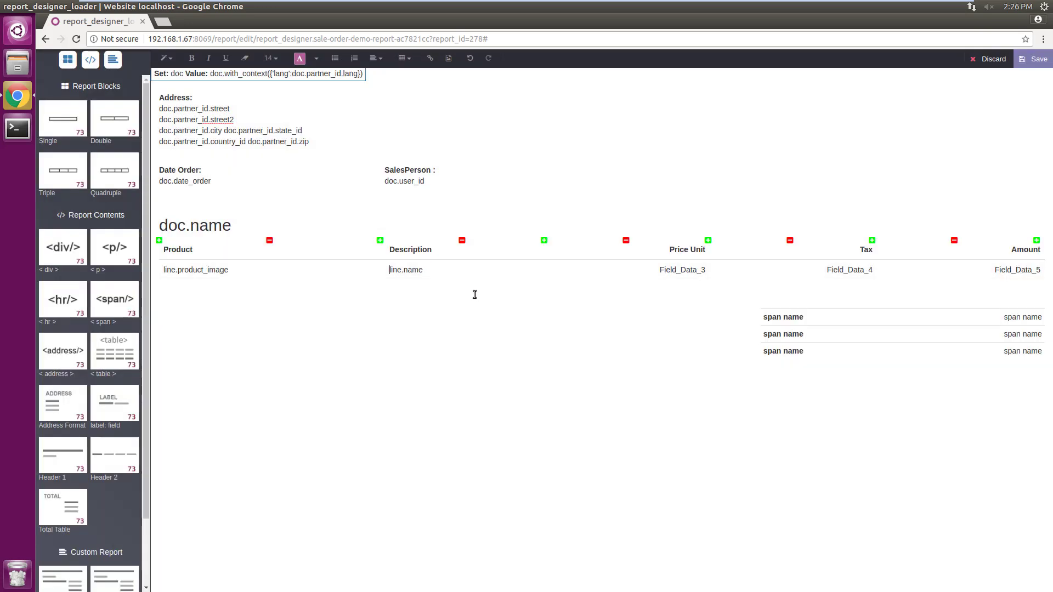
- Bind the Field_Data_3 cell under Price Unit through t-field to the order line's Unit Price (price_unit), and save the attribute
{"action": "left_click", "coordinate": [666, 275]}
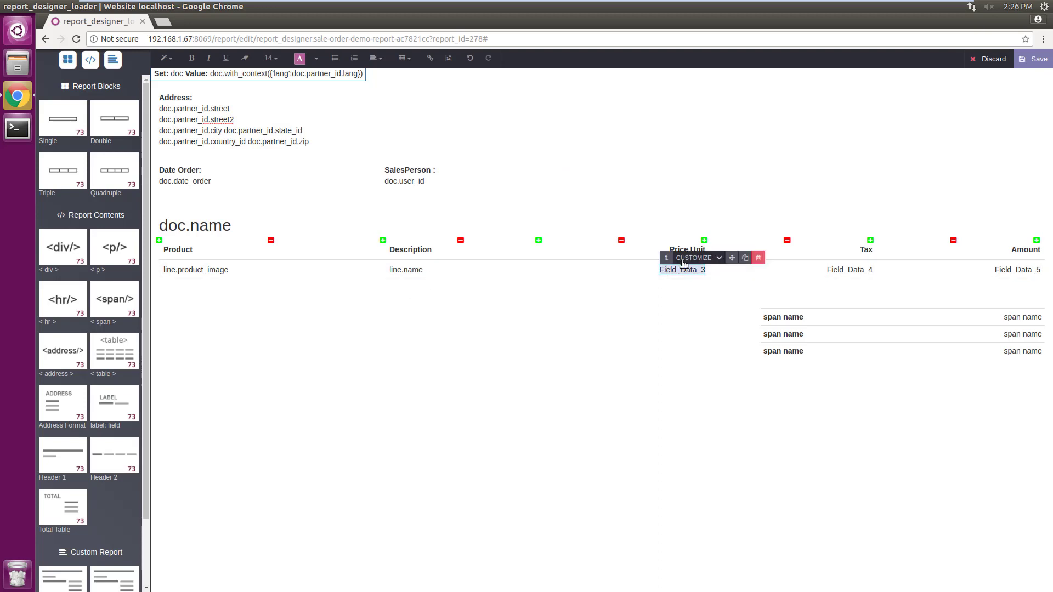
{"action": "left_click", "coordinate": [688, 259]}
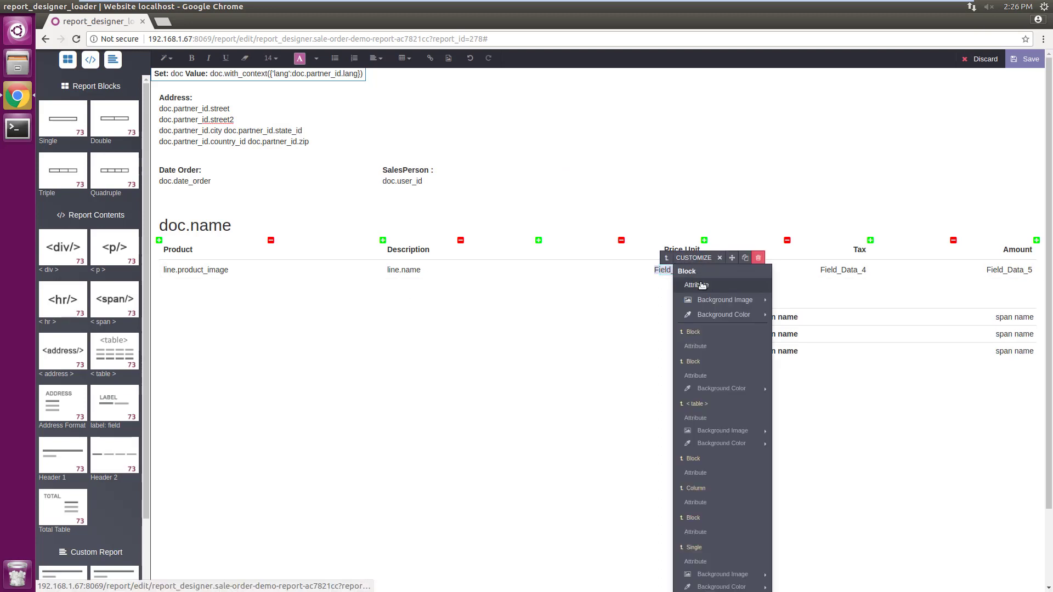
{"action": "left_click", "coordinate": [696, 286]}
{"action": "left_click", "coordinate": [452, 207]}
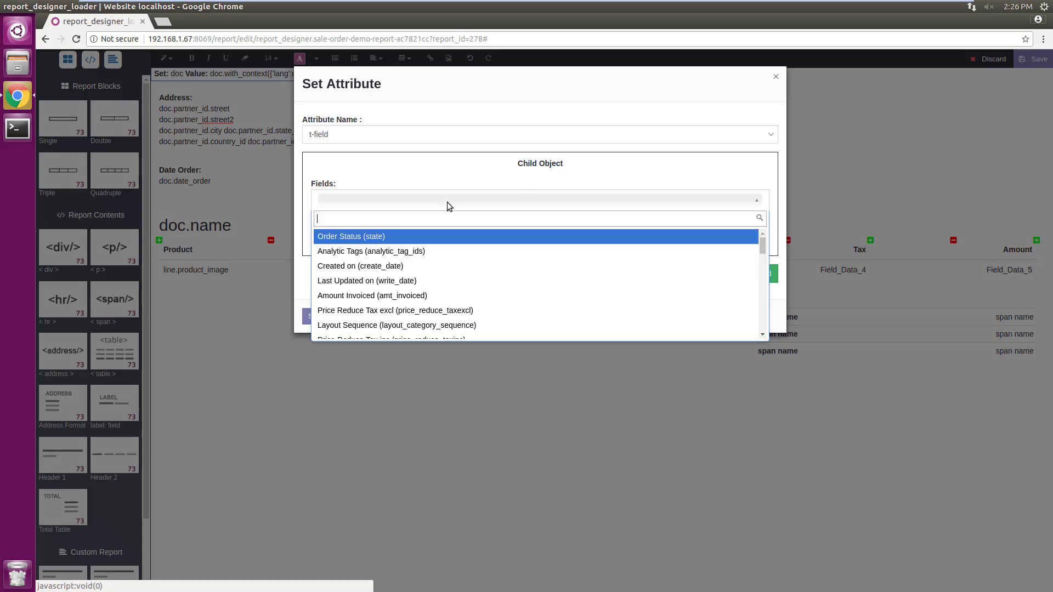
{"action": "type", "text": "uni"}
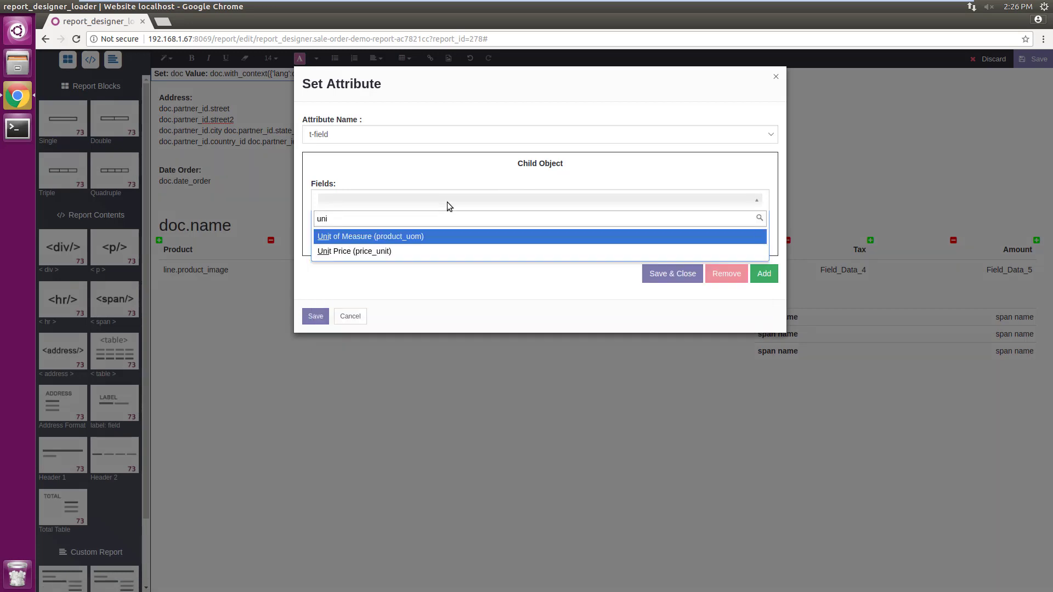
{"action": "key", "text": "Down"}
{"action": "key", "text": "Return"}
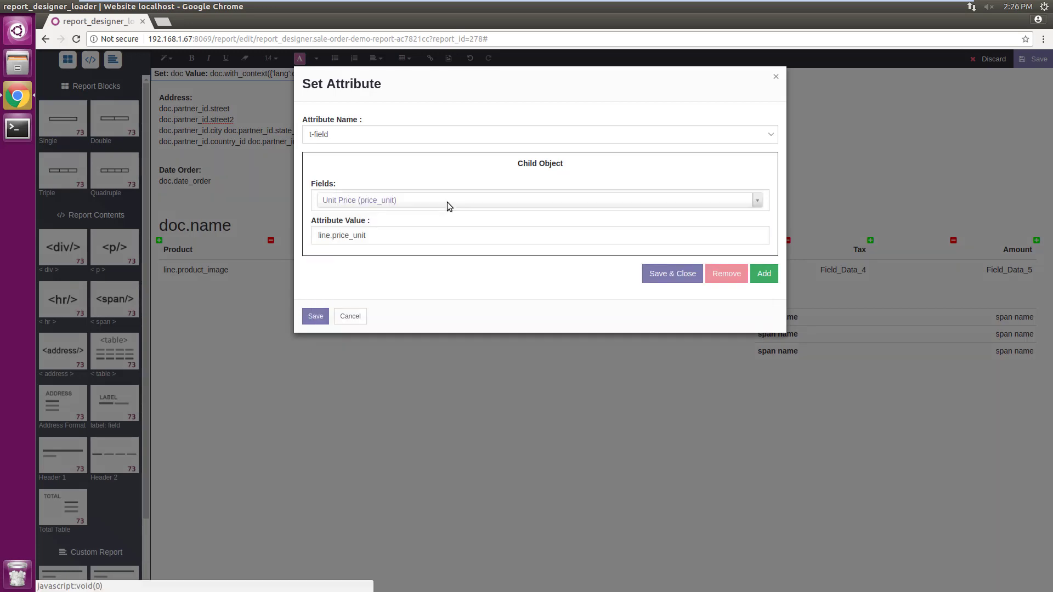
{"action": "left_click", "coordinate": [657, 273]}
- Bind the Field_Data_4 cell under Tax through t-field to the order line's Taxes (price_tax), and save the attribute
{"action": "left_click", "coordinate": [859, 271]}
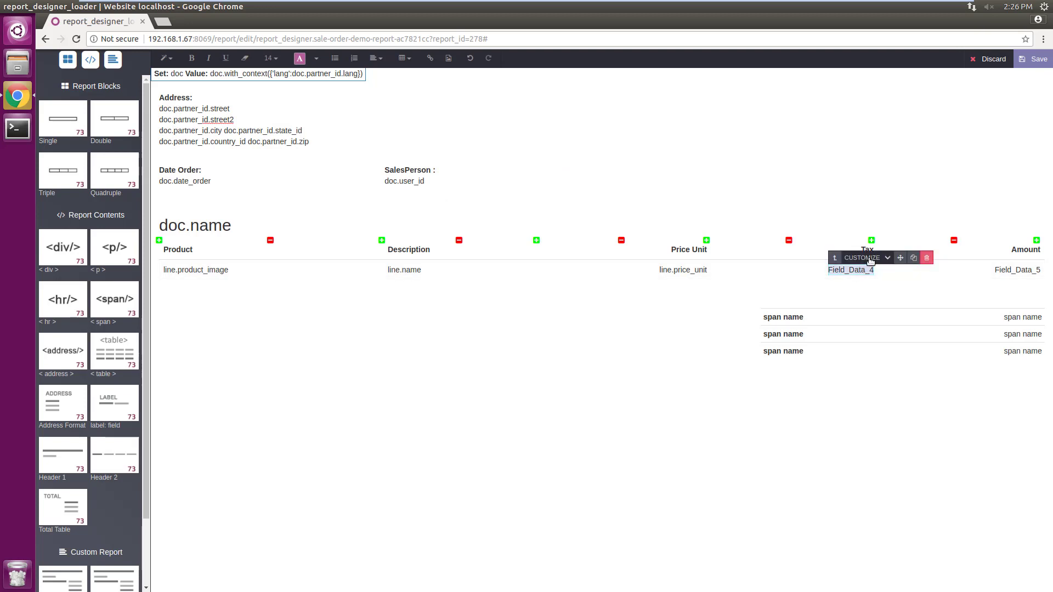
{"action": "left_click", "coordinate": [865, 258]}
{"action": "left_click", "coordinate": [870, 285]}
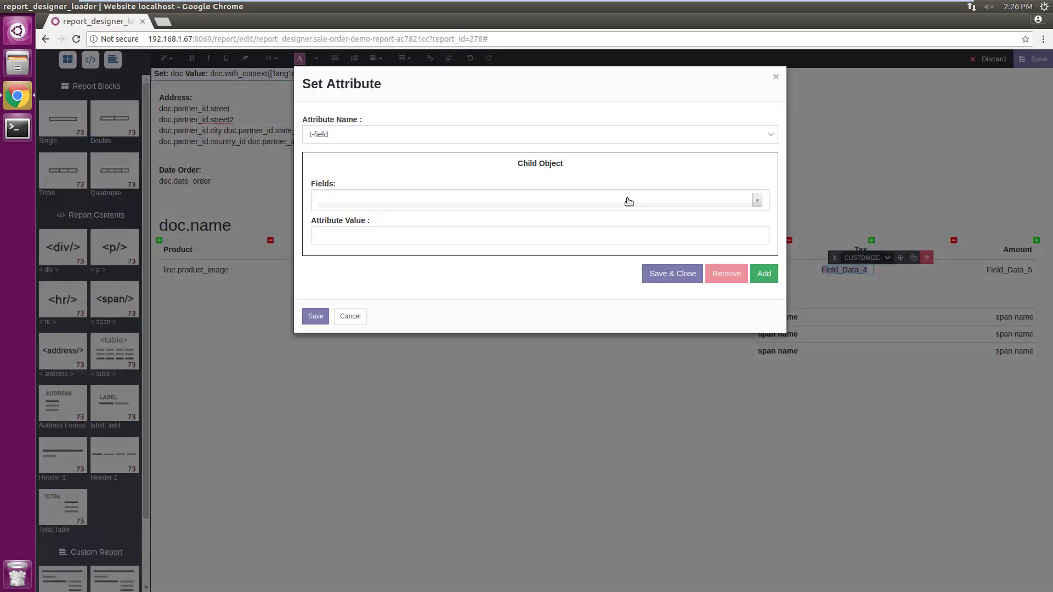
{"action": "left_click", "coordinate": [460, 195]}
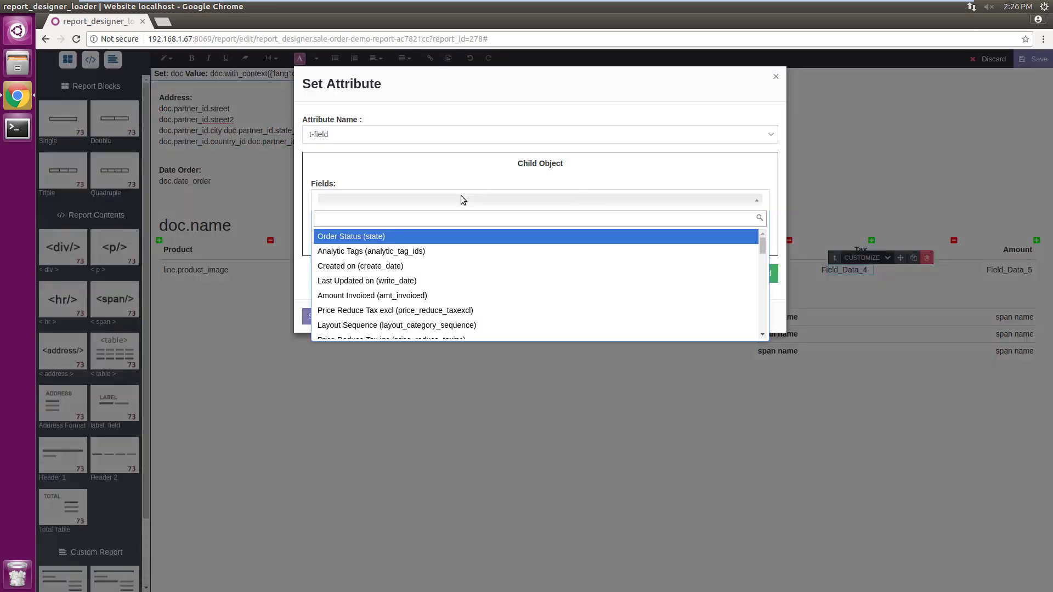
{"action": "type", "text": "ta"}
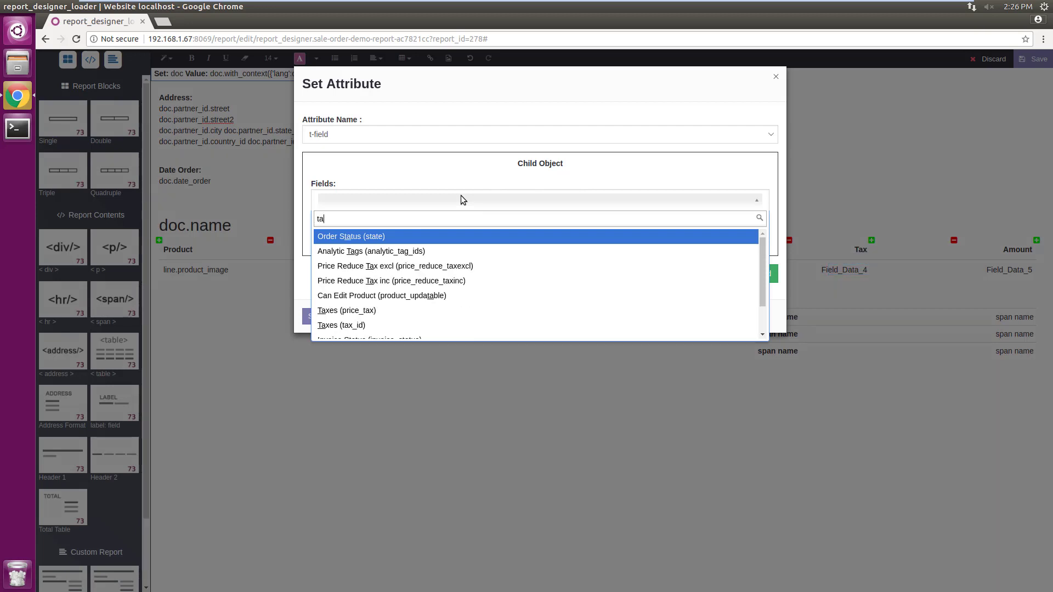
{"action": "type", "text": "x"}
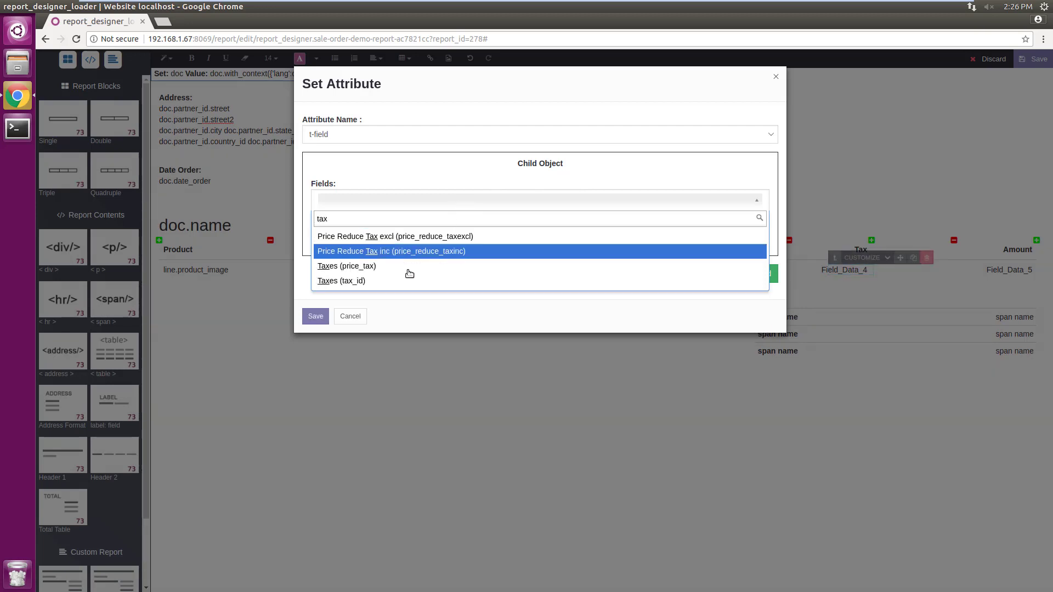
{"action": "left_click", "coordinate": [401, 267]}
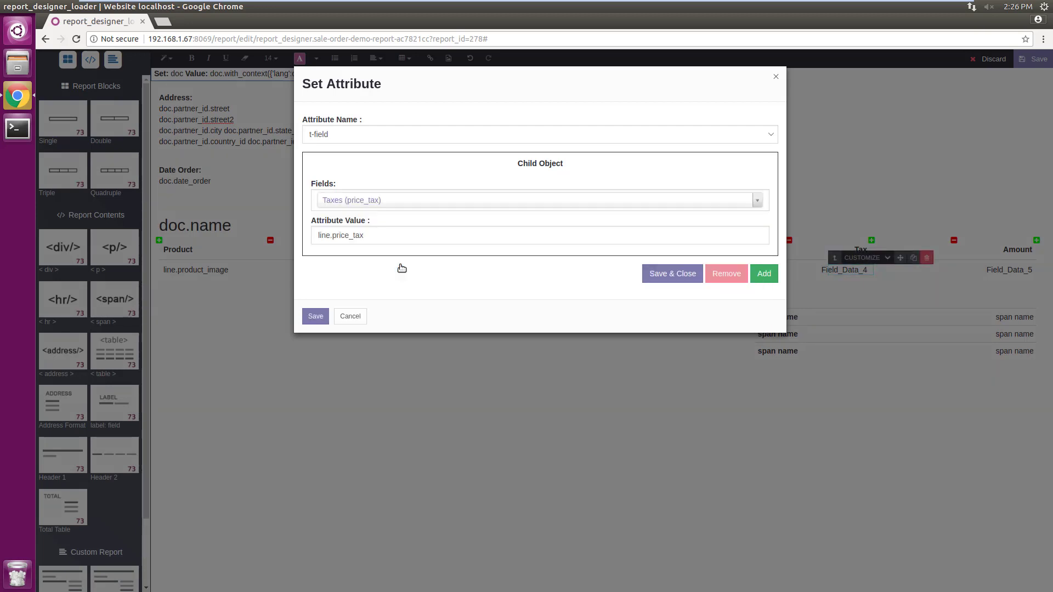
{"action": "left_click", "coordinate": [664, 273]}
- Bind the Field_Data_5 cell under Amount through t-field to the order line's Subtotal (price_subtotal), and save the attribute
{"action": "double_click", "coordinate": [1003, 270]}
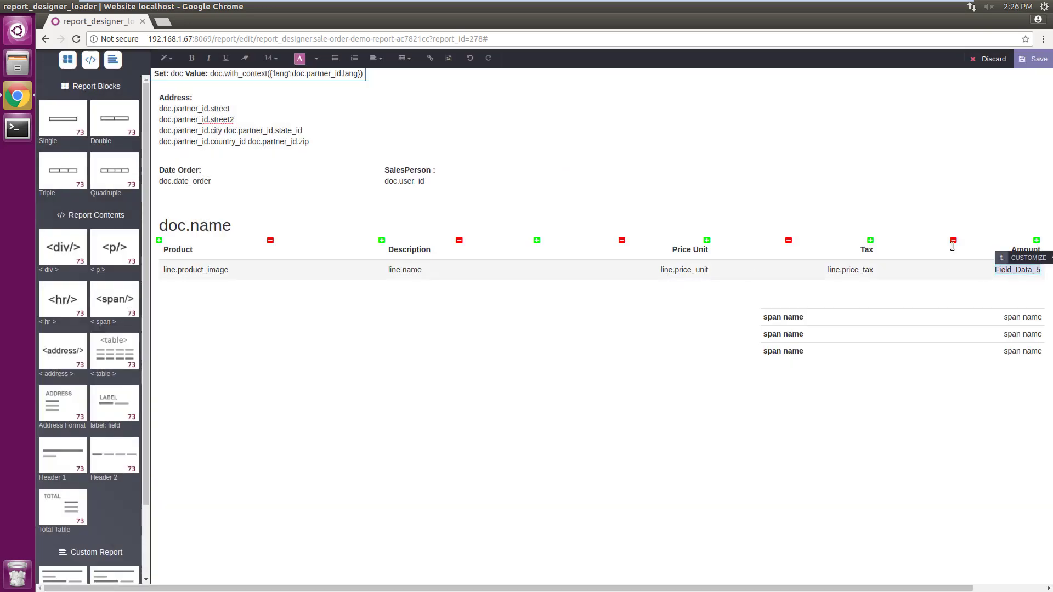
{"action": "left_click", "coordinate": [1027, 258]}
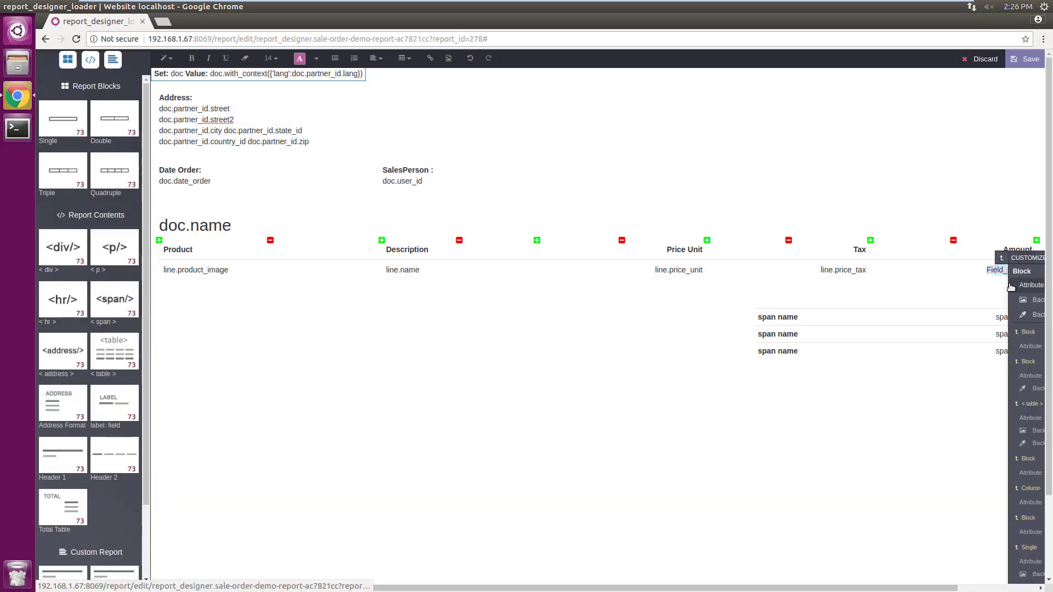
{"action": "left_click", "coordinate": [1024, 289]}
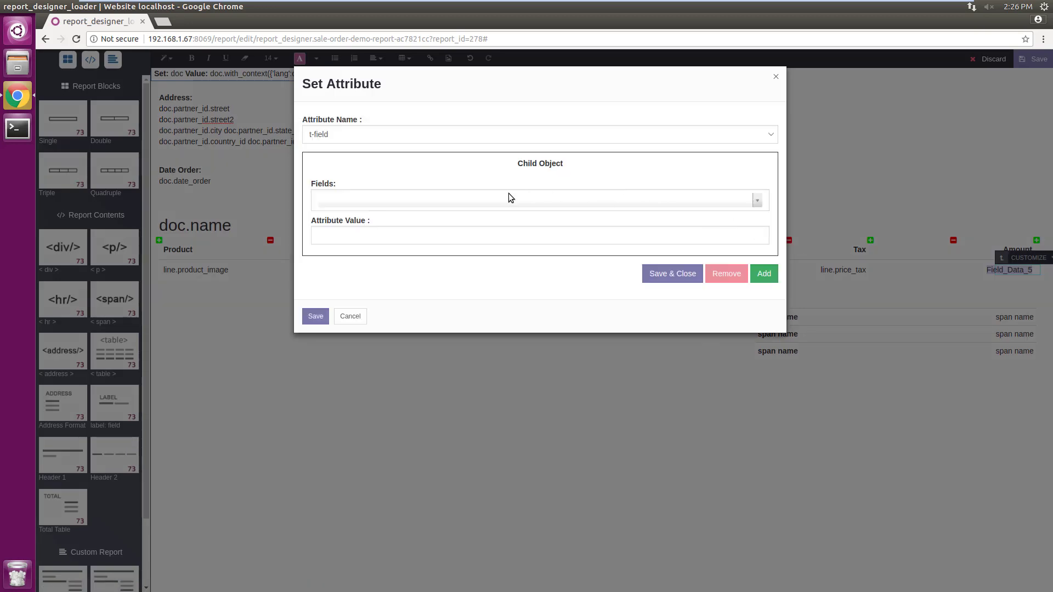
{"action": "left_click", "coordinate": [486, 204]}
{"action": "type", "text": "sub"}
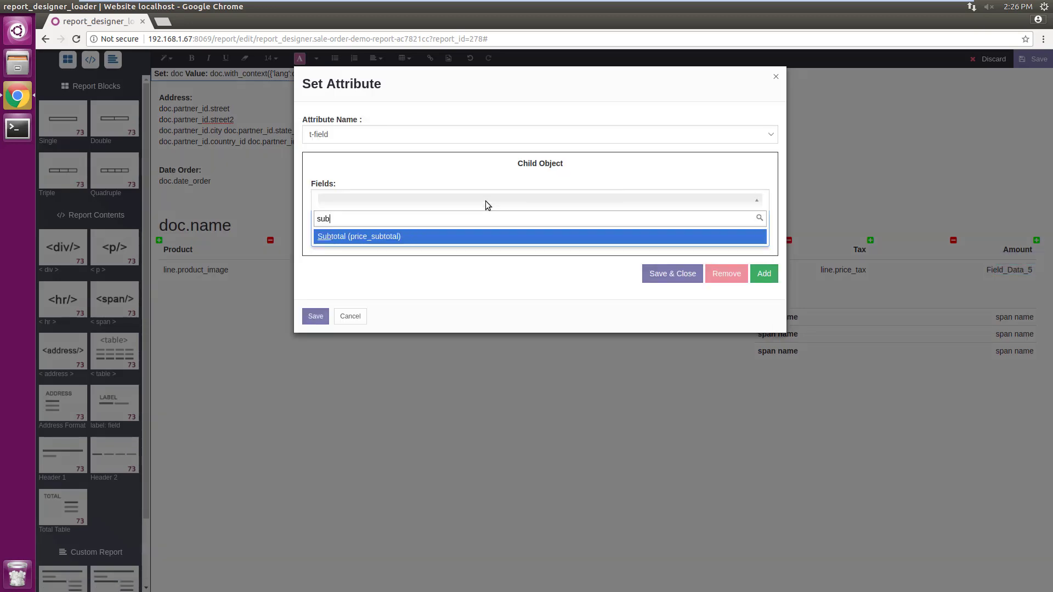
{"action": "key", "text": "Return"}
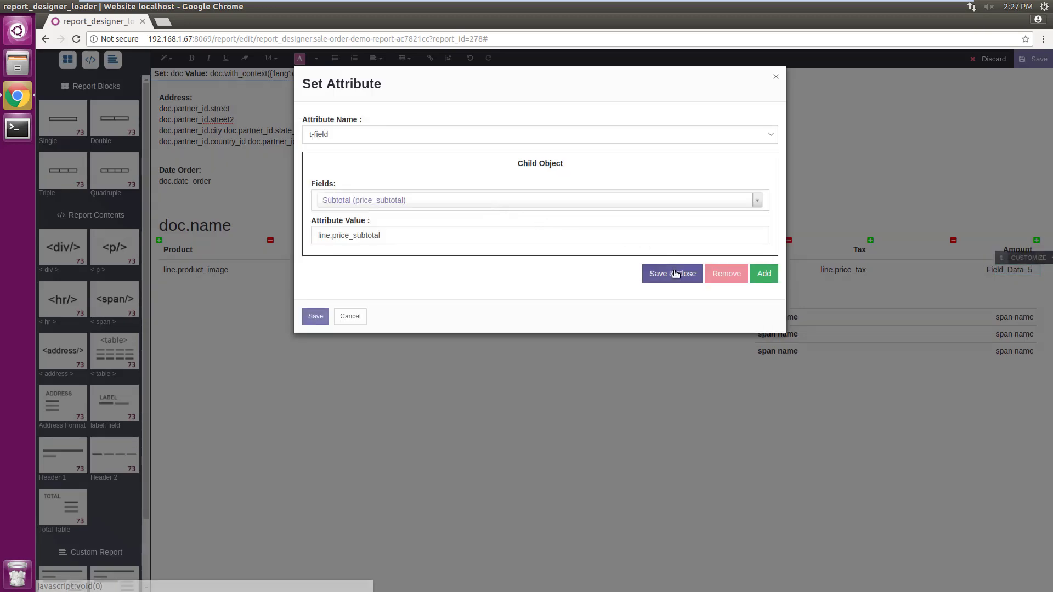
{"action": "left_click", "coordinate": [680, 272]}
- Rename the three bold labels in the totals table as Sub Total, Tax and Total
{"action": "triple_click", "coordinate": [775, 319]}
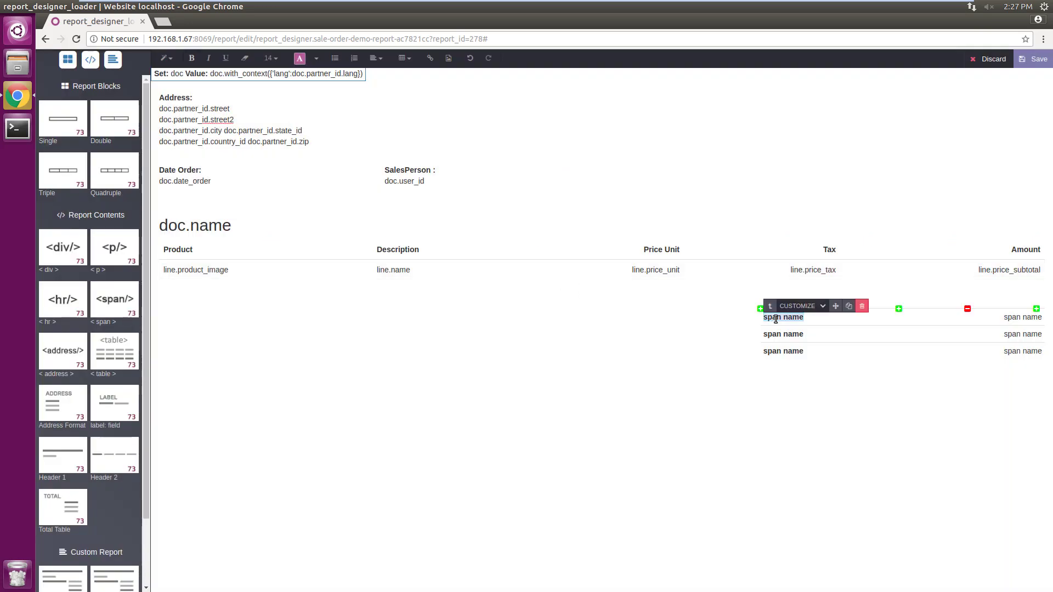
{"action": "type", "text": "Sub Total"}
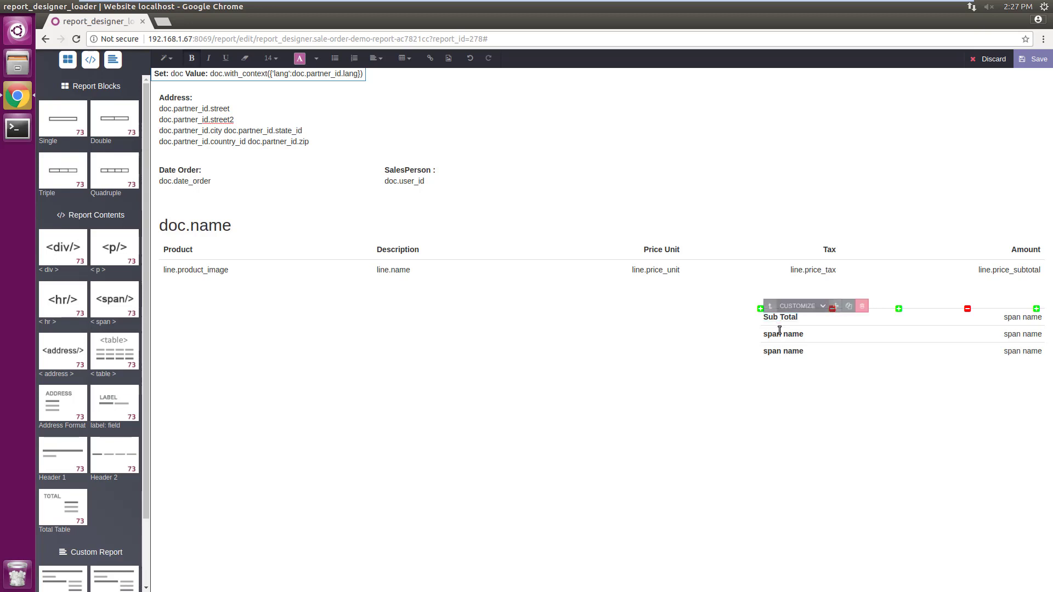
{"action": "triple_click", "coordinate": [779, 332]}
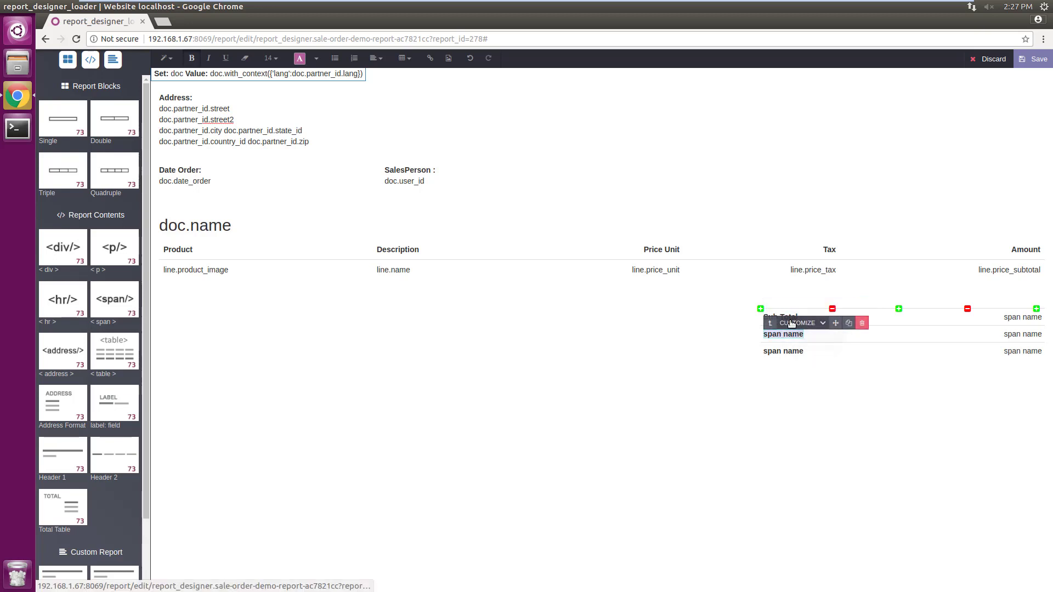
{"action": "type", "text": "Tax"}
{"action": "triple_click", "coordinate": [793, 352]}
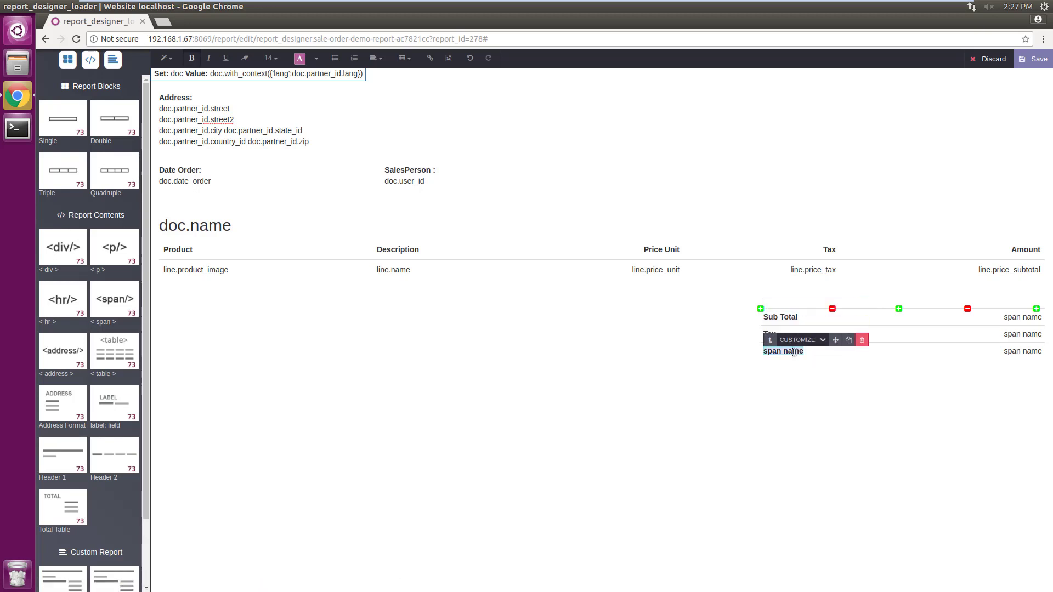
{"action": "type", "text": "Total"}
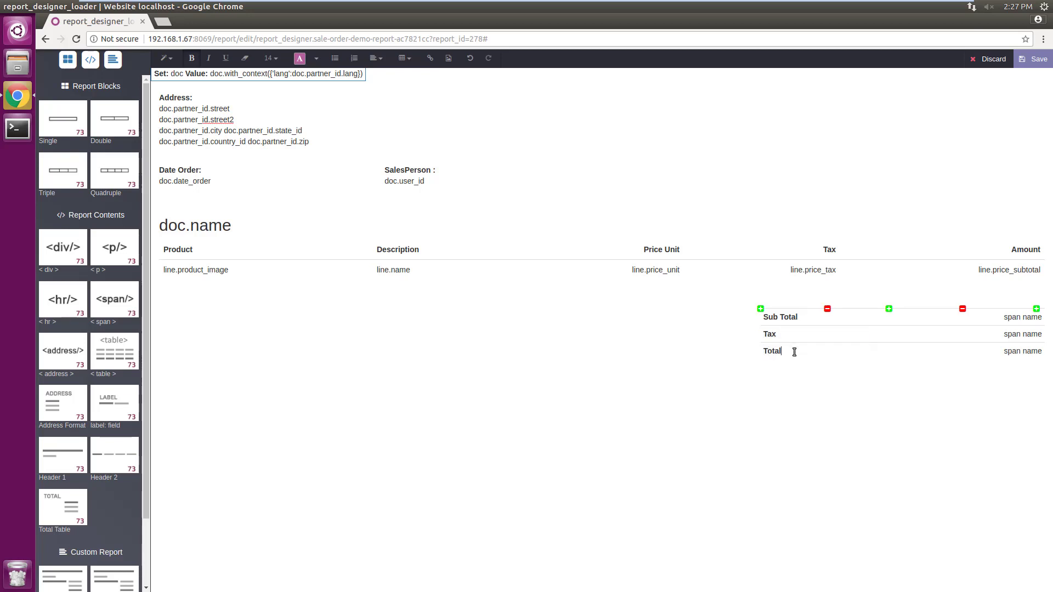
{"action": "left_click", "coordinate": [794, 351]}
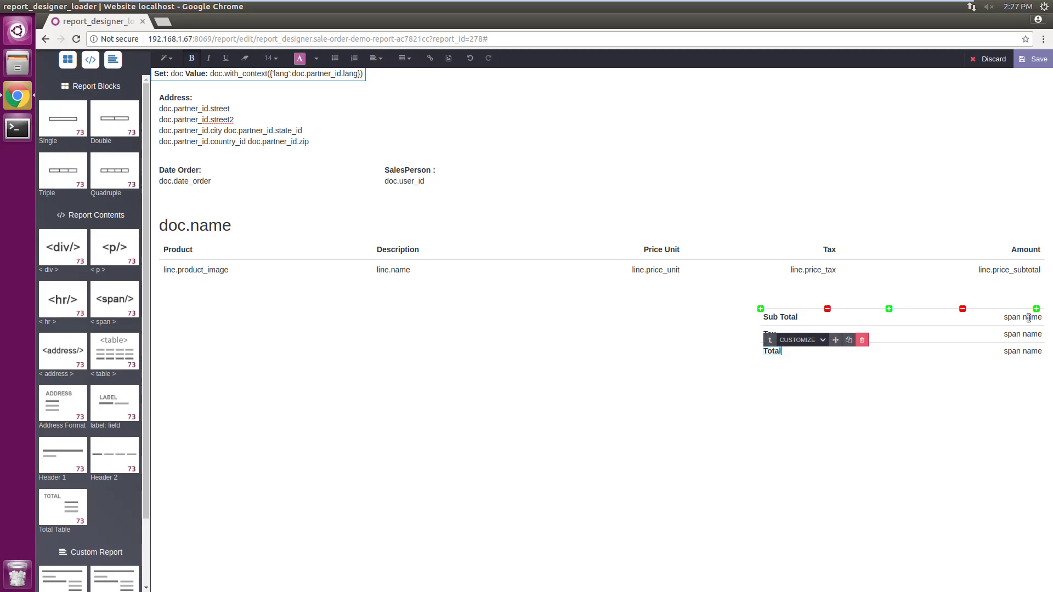
- Bind the Sub Total row's value placeholder through t-field to Untaxed Amount (amount_untaxed), and save the attribute
{"action": "triple_click", "coordinate": [1029, 318]}
{"action": "left_click", "coordinate": [1031, 307]}
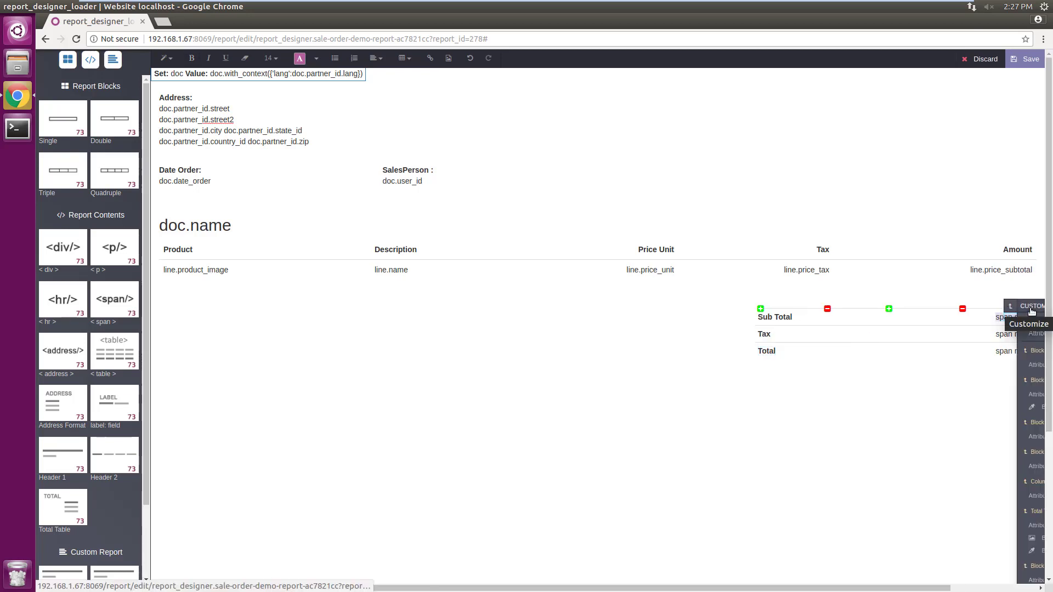
{"action": "left_click", "coordinate": [1040, 336]}
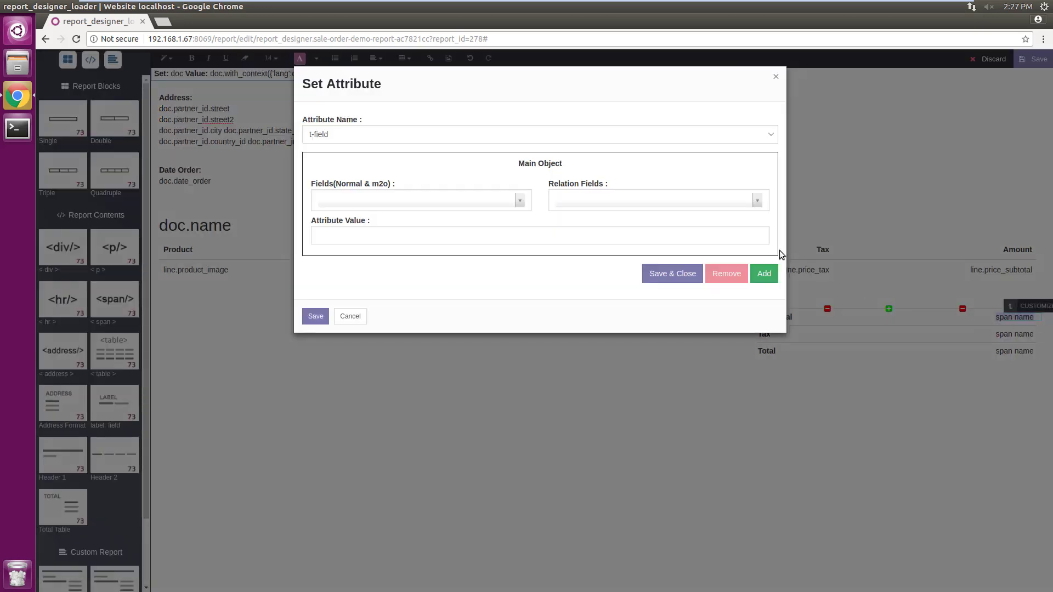
{"action": "left_click", "coordinate": [399, 198]}
{"action": "type", "text": "amount"}
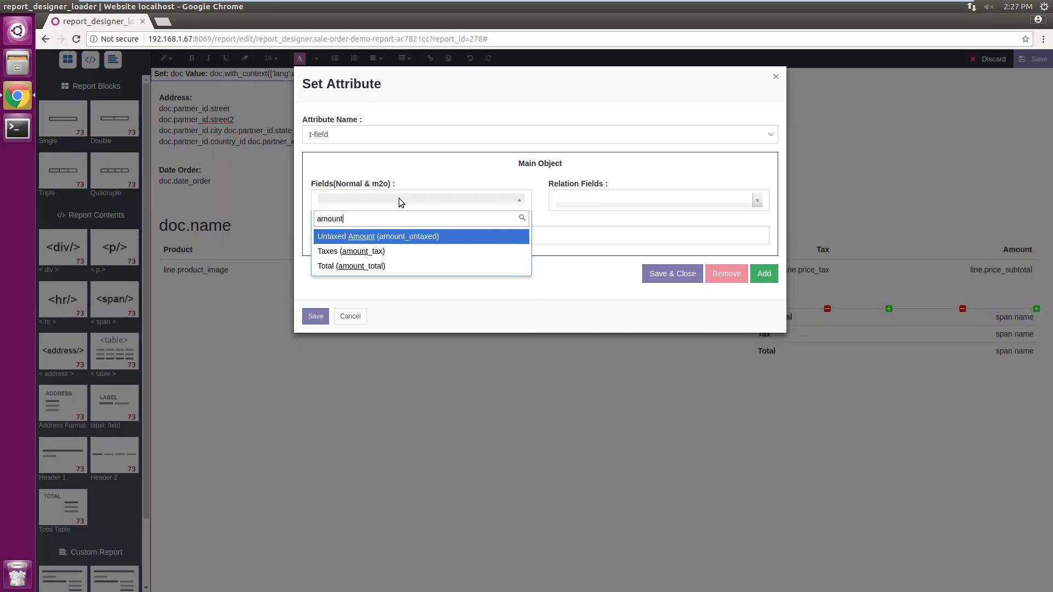
{"action": "key", "text": "Return"}
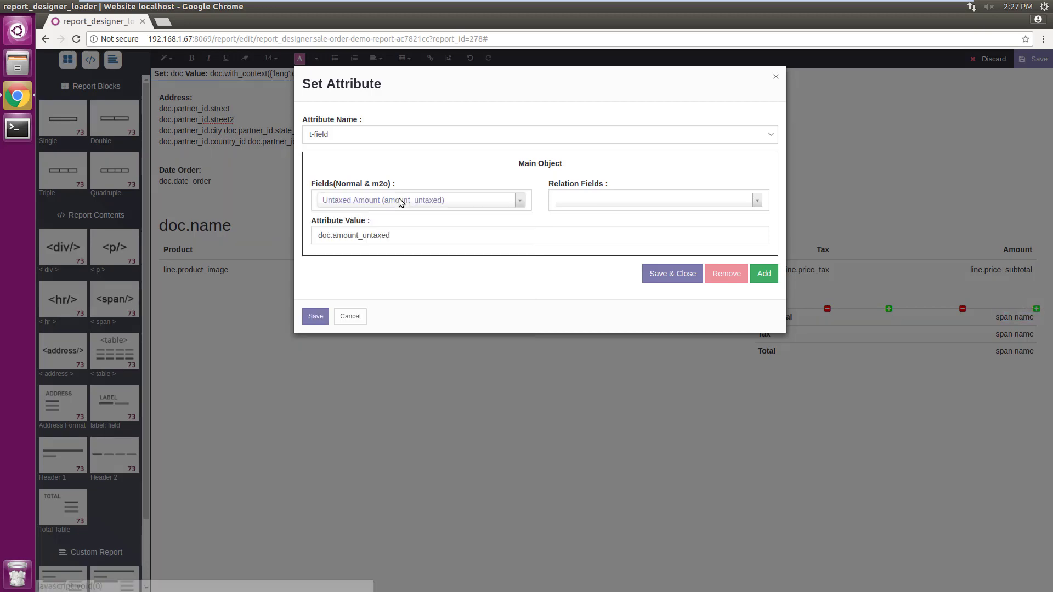
{"action": "left_click", "coordinate": [663, 274]}
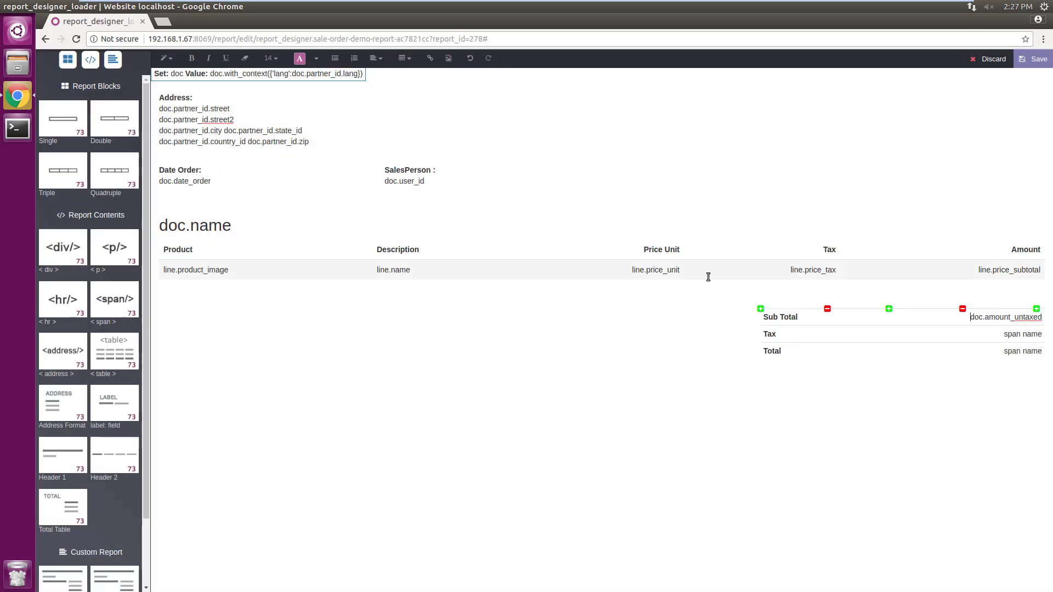
- Bind the totals table's Tax value placeholder through t-field to the order's Taxes (amount_tax), and save the attribute
{"action": "left_click", "coordinate": [1023, 331]}
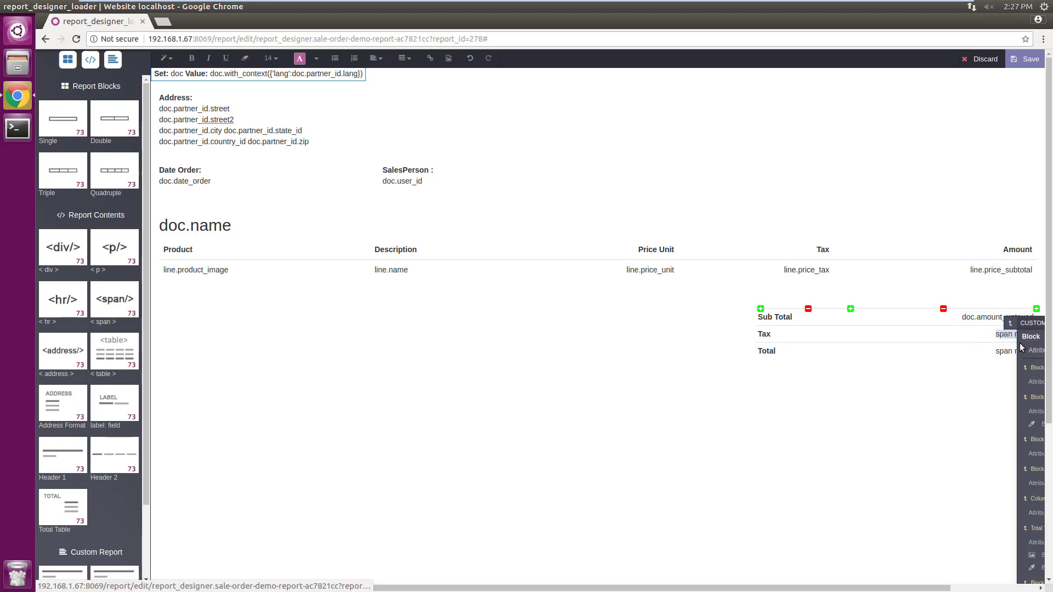
{"action": "left_click", "coordinate": [1026, 336]}
{"action": "left_click", "coordinate": [1031, 351]}
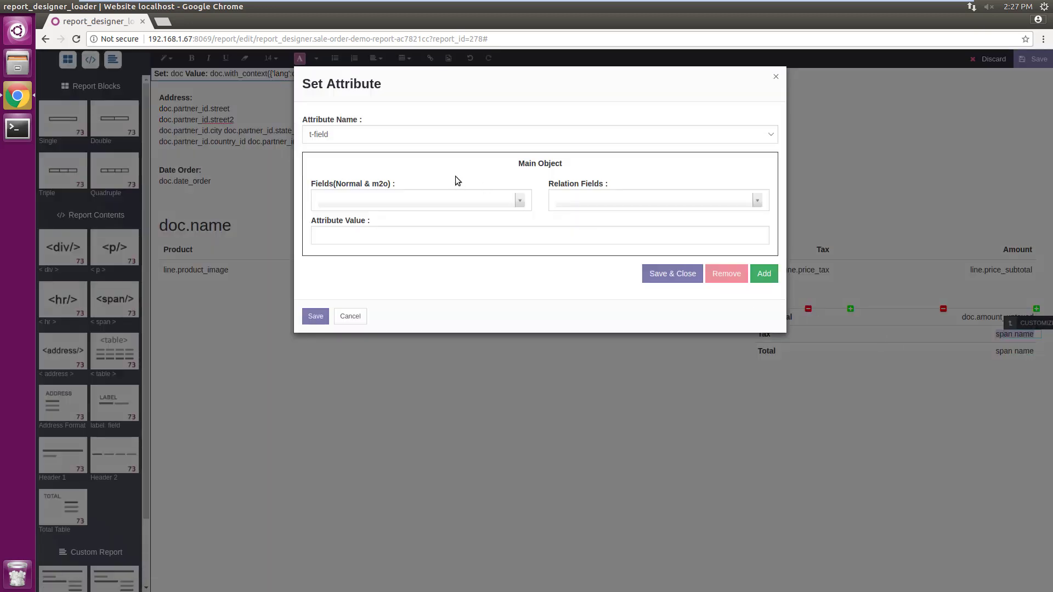
{"action": "left_click", "coordinate": [431, 200]}
{"action": "type", "text": "amount"}
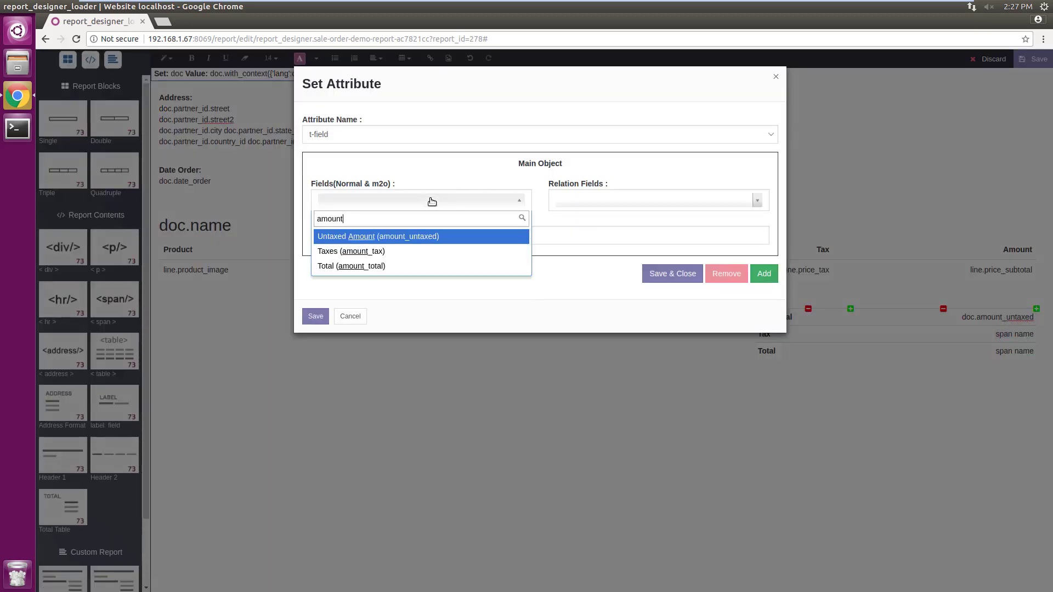
{"action": "key", "text": "Down"}
{"action": "key", "text": "Return"}
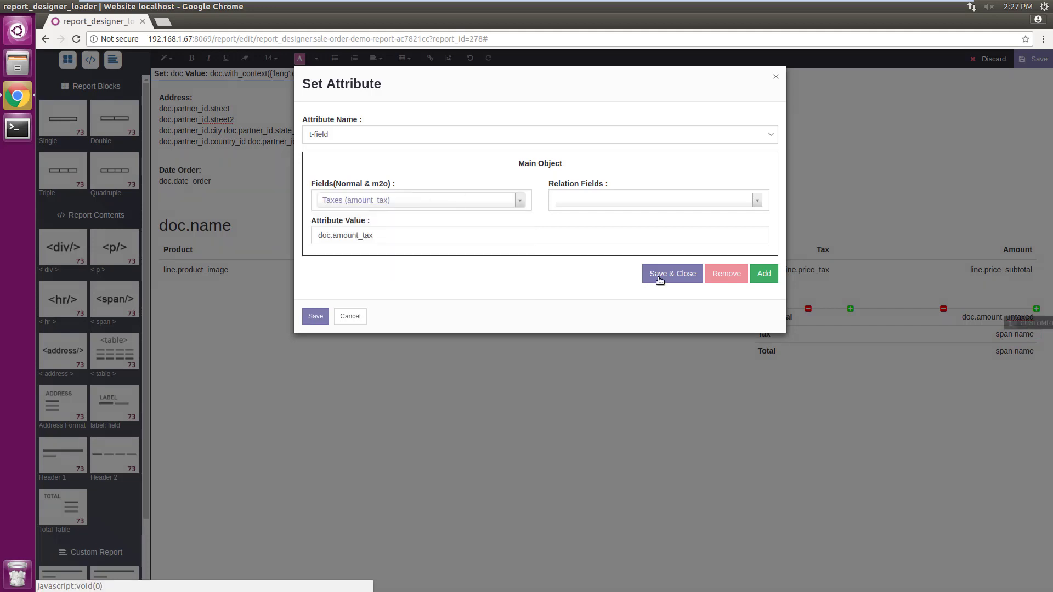
{"action": "left_click", "coordinate": [659, 279]}
- Bind the Total row's value placeholder through t-field to Total (amount_total), and save the attribute
{"action": "left_click", "coordinate": [1010, 351]}
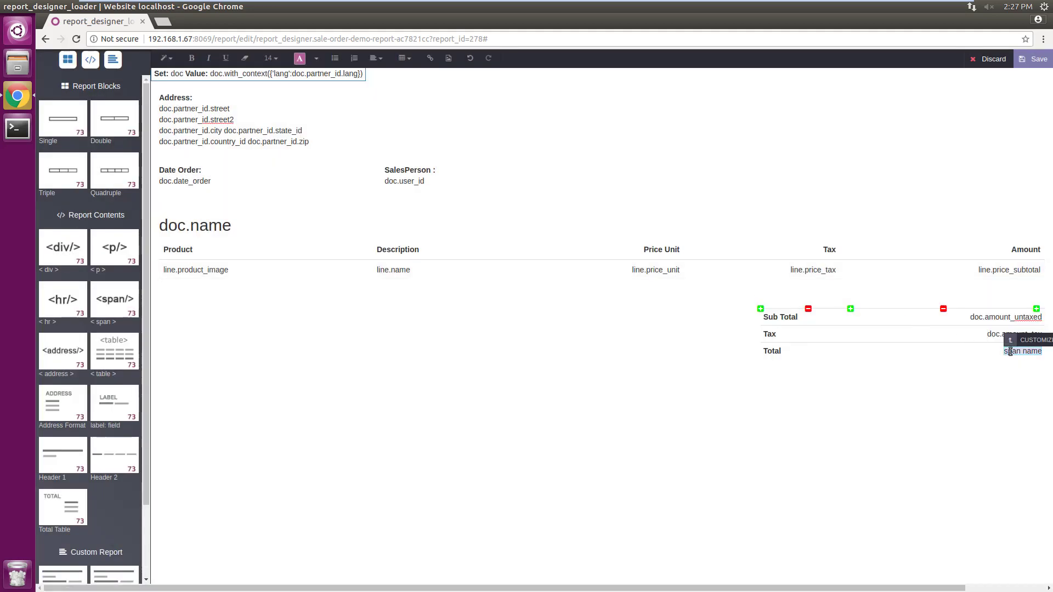
{"action": "left_click", "coordinate": [1035, 340]}
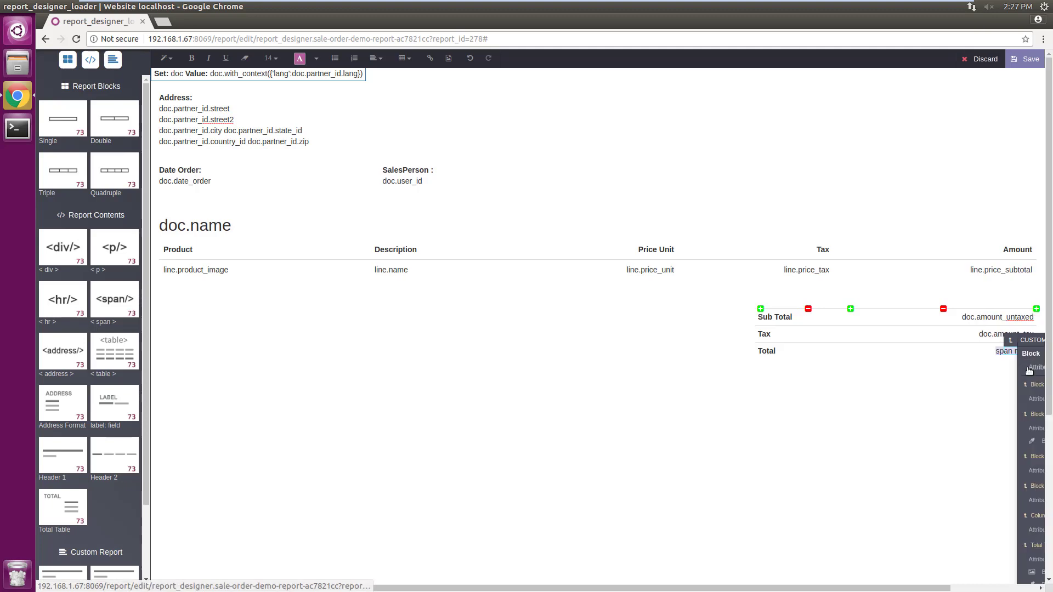
{"action": "left_click", "coordinate": [1030, 370]}
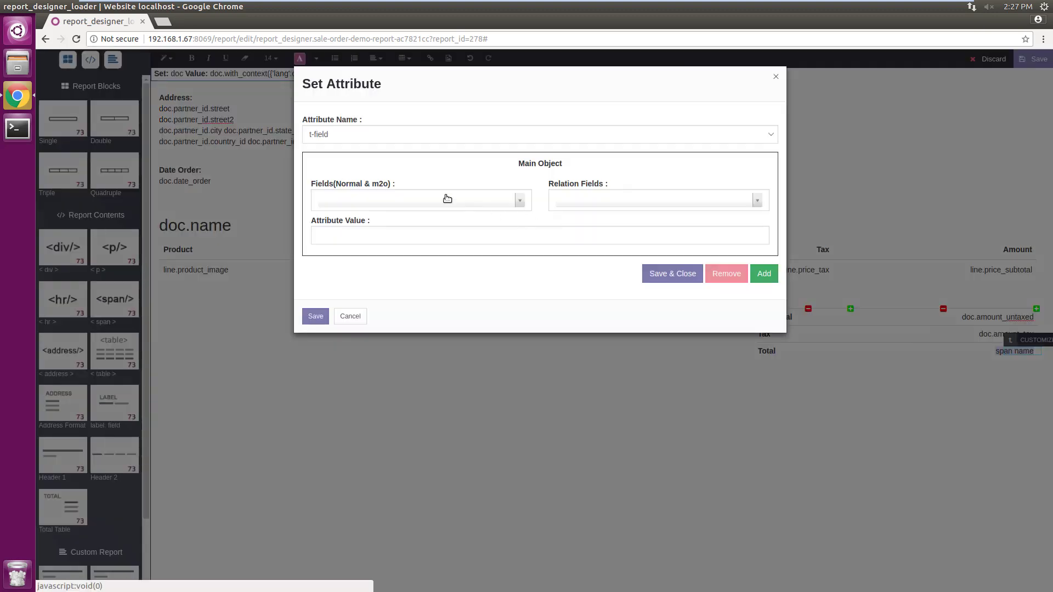
{"action": "left_click", "coordinate": [445, 198]}
{"action": "type", "text": "amount"}
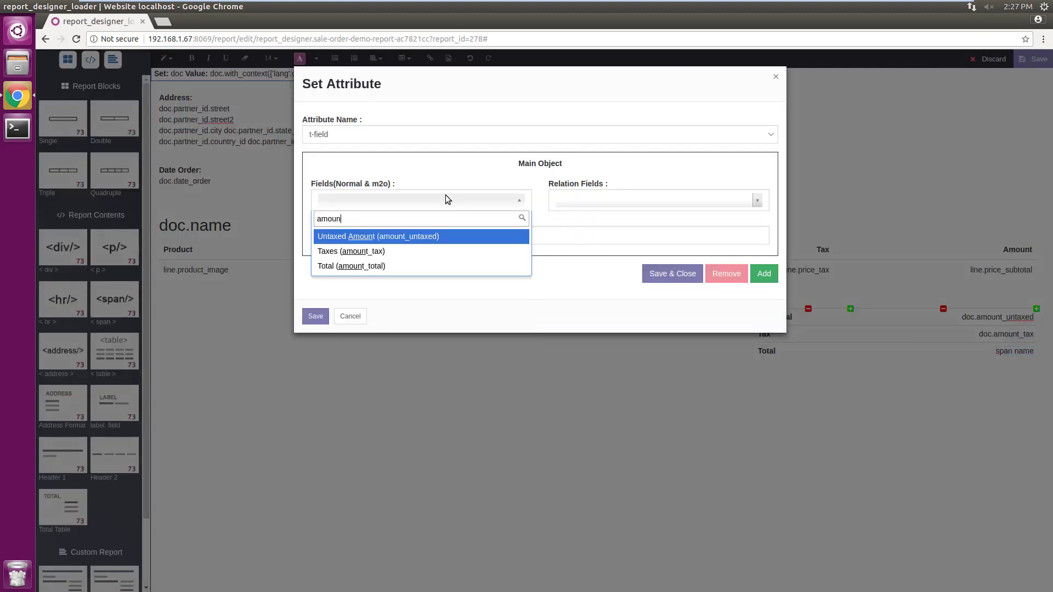
{"action": "key", "text": "Down"}
{"action": "key", "text": "Down"}
{"action": "key", "text": "Return"}
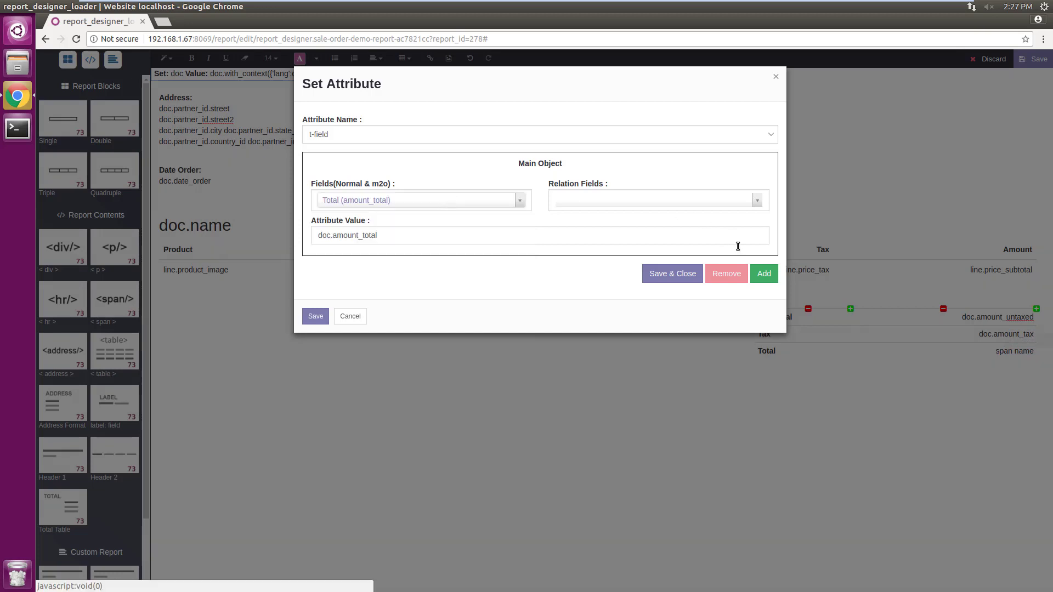
{"action": "left_click", "coordinate": [672, 274]}
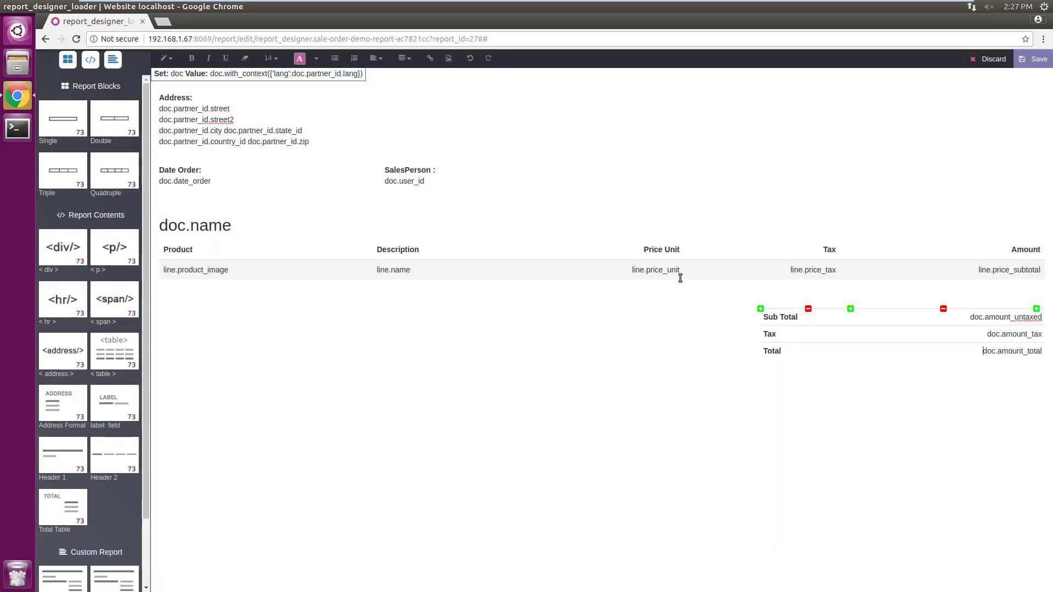
- Save the report design and preview it with sale order SO004 as the report record
{"action": "left_click", "coordinate": [1029, 61]}
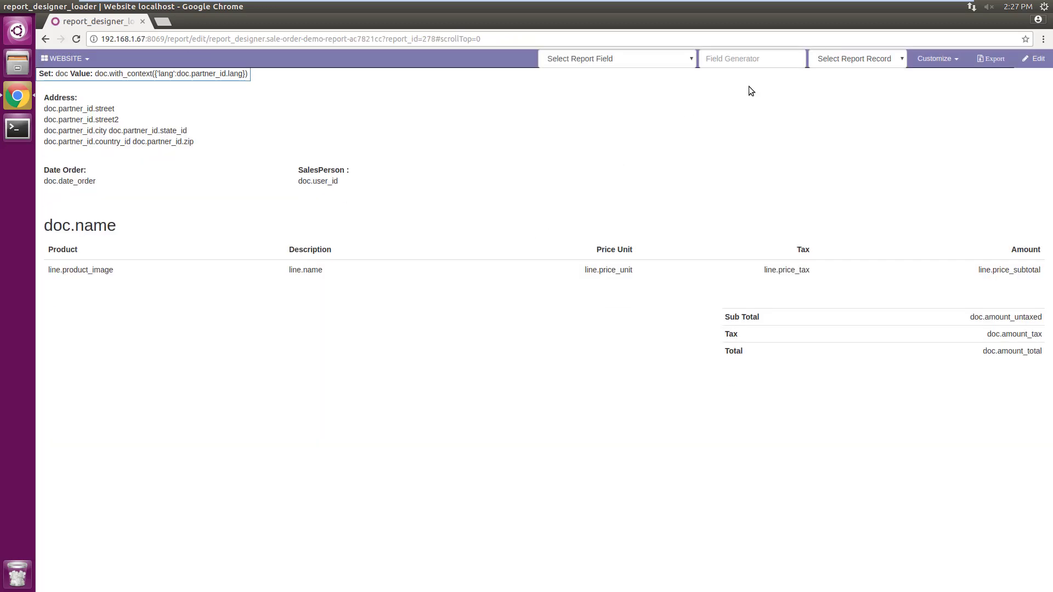
{"action": "left_click", "coordinate": [883, 59]}
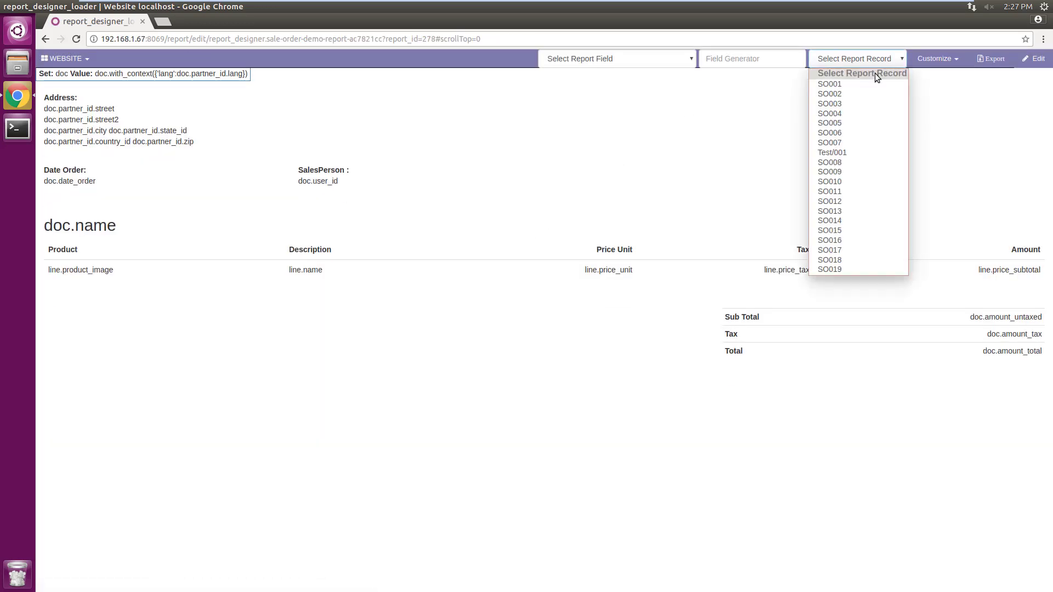
{"action": "left_click", "coordinate": [846, 115]}
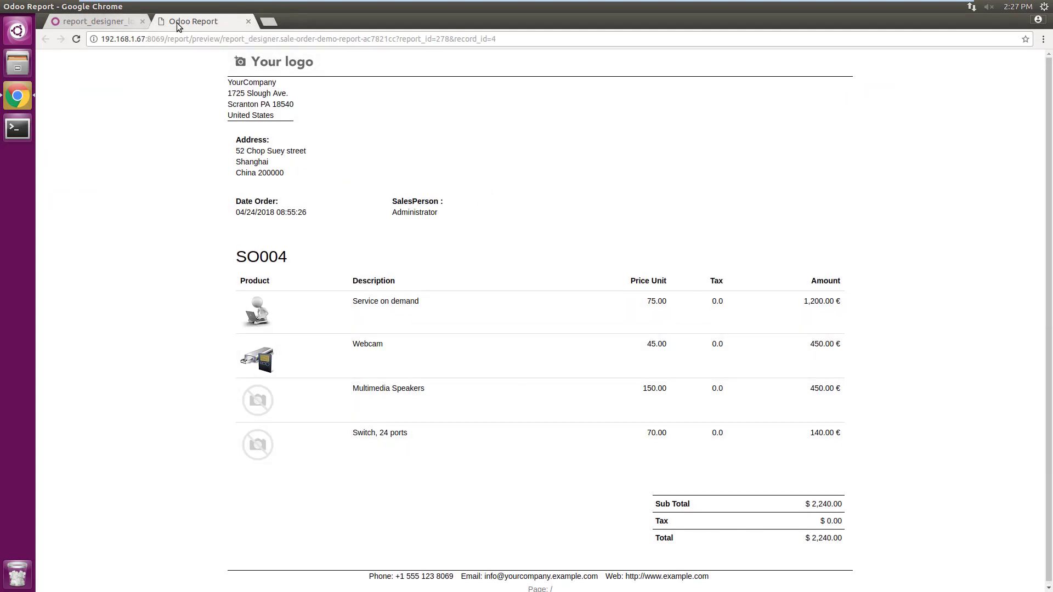
- From the report designer, open Sales in a new browser tab and open quotation SO004
{"action": "left_click", "coordinate": [119, 21]}
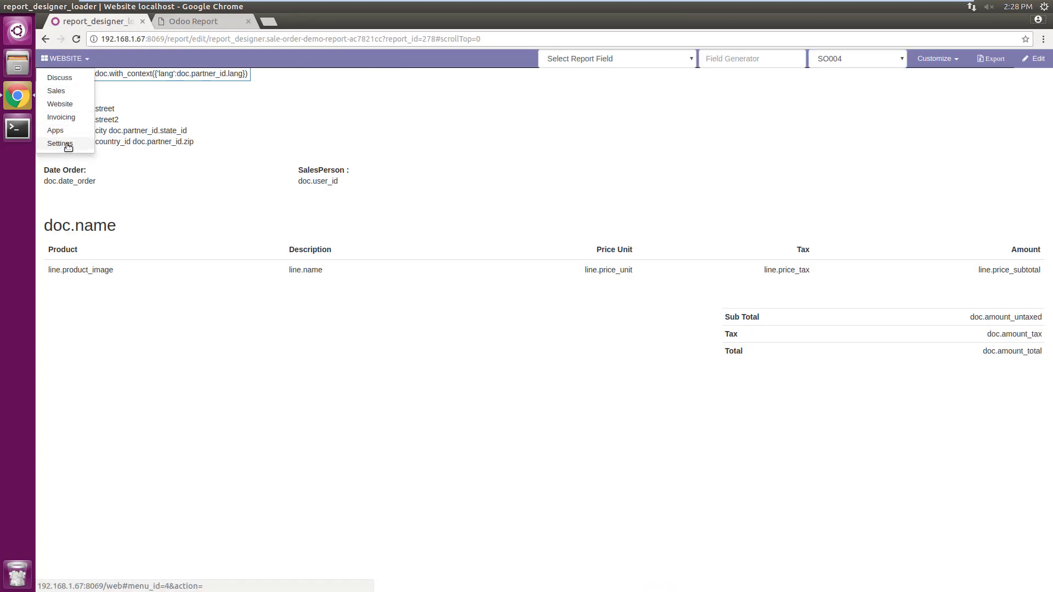
{"action": "right_click", "coordinate": [65, 94]}
{"action": "left_click", "coordinate": [105, 100]}
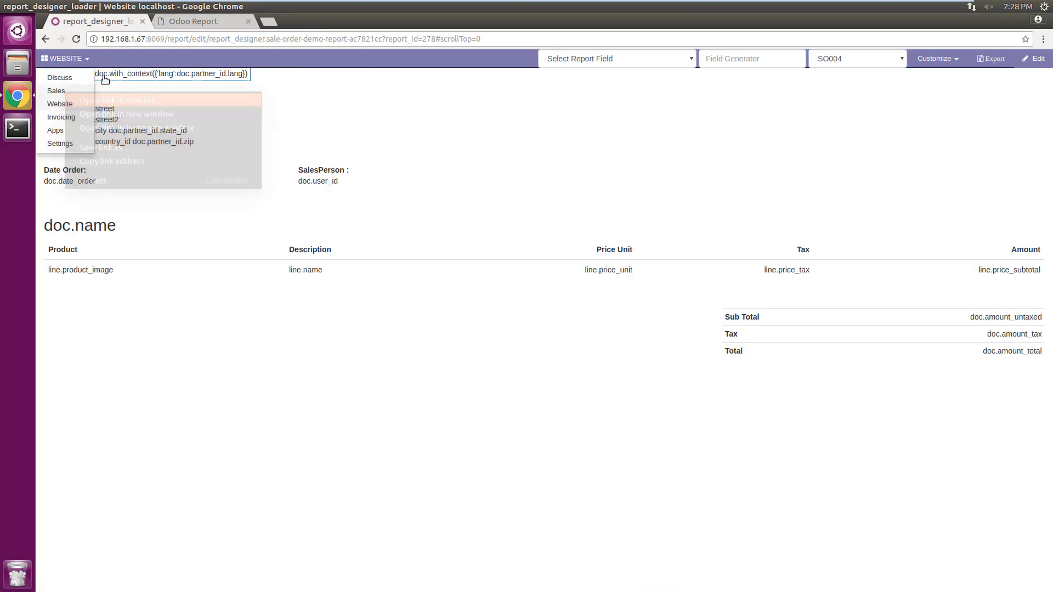
{"action": "left_click", "coordinate": [283, 19]}
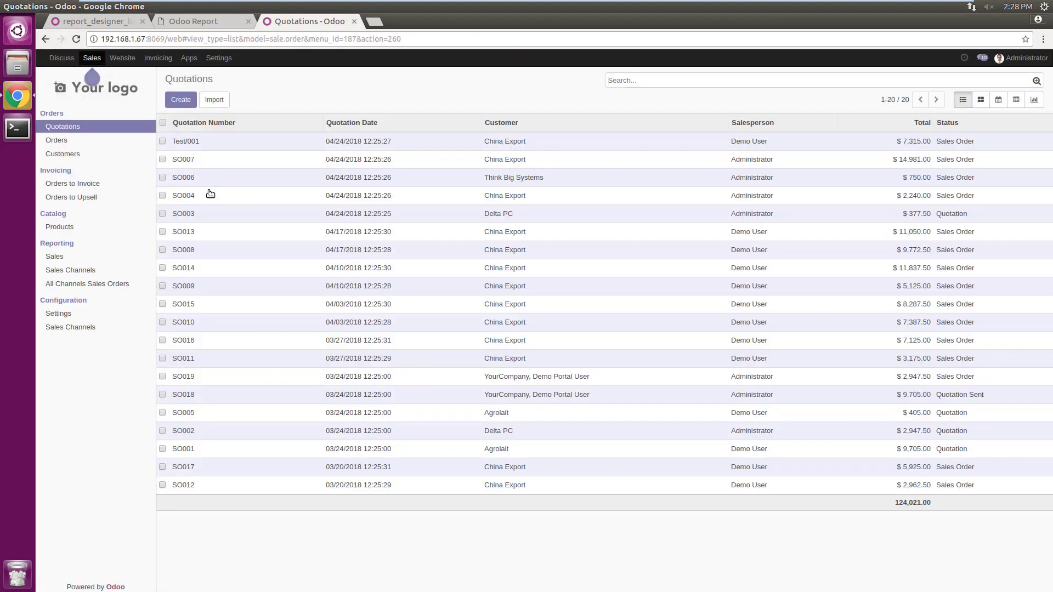
{"action": "left_click", "coordinate": [207, 201]}
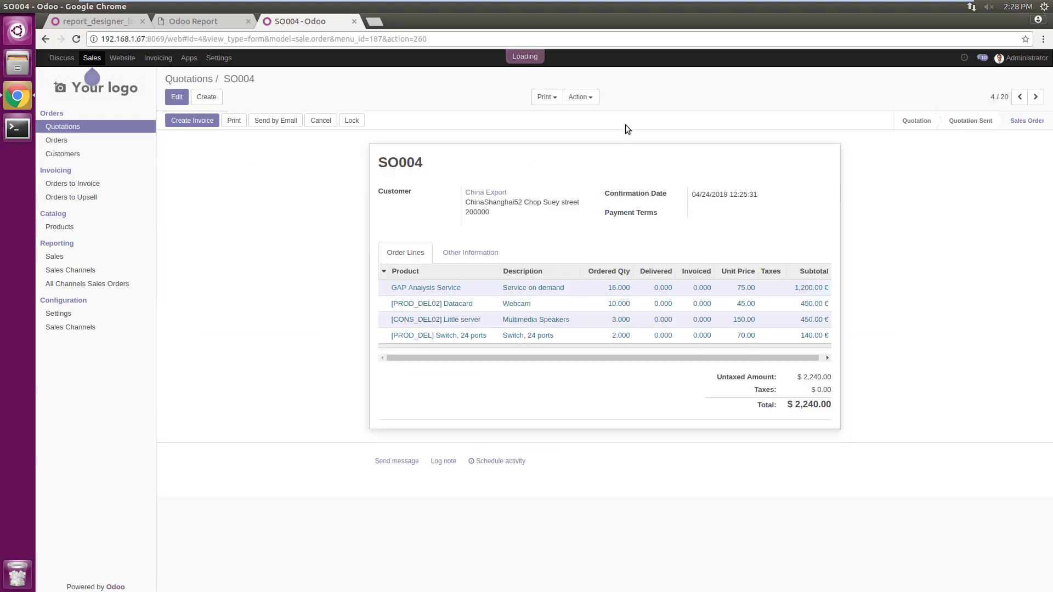
- Print the Sale Order Demo Report for SO004, look through the downloaded PDF, and close it
{"action": "left_click", "coordinate": [547, 97]}
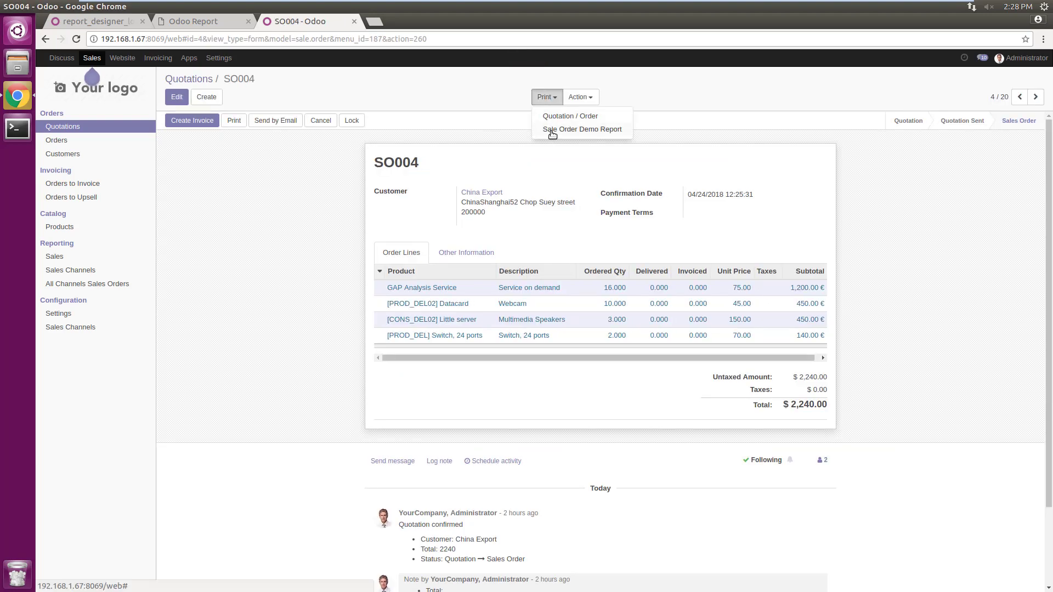
{"action": "left_click", "coordinate": [552, 131]}
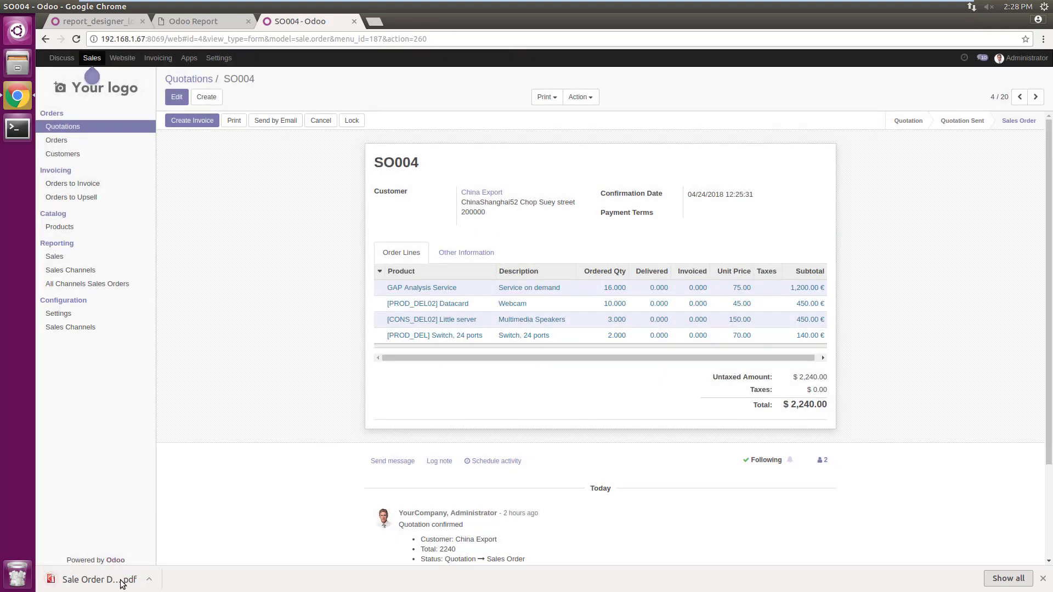
{"action": "left_click", "coordinate": [122, 583]}
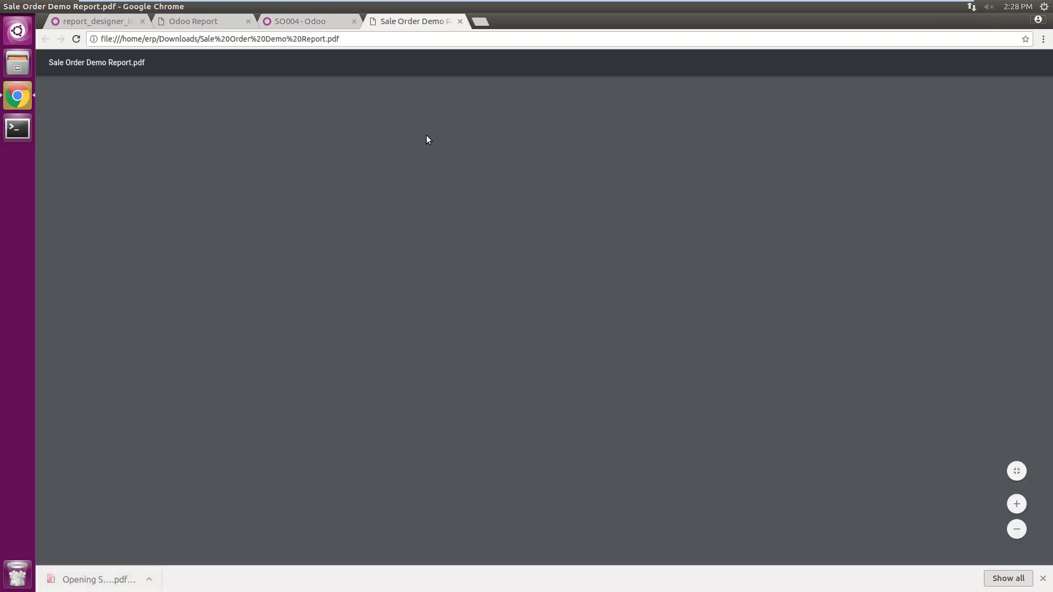
{"action": "scroll", "coordinate": [373, 285], "scroll_direction": "down", "scroll_amount": 1}
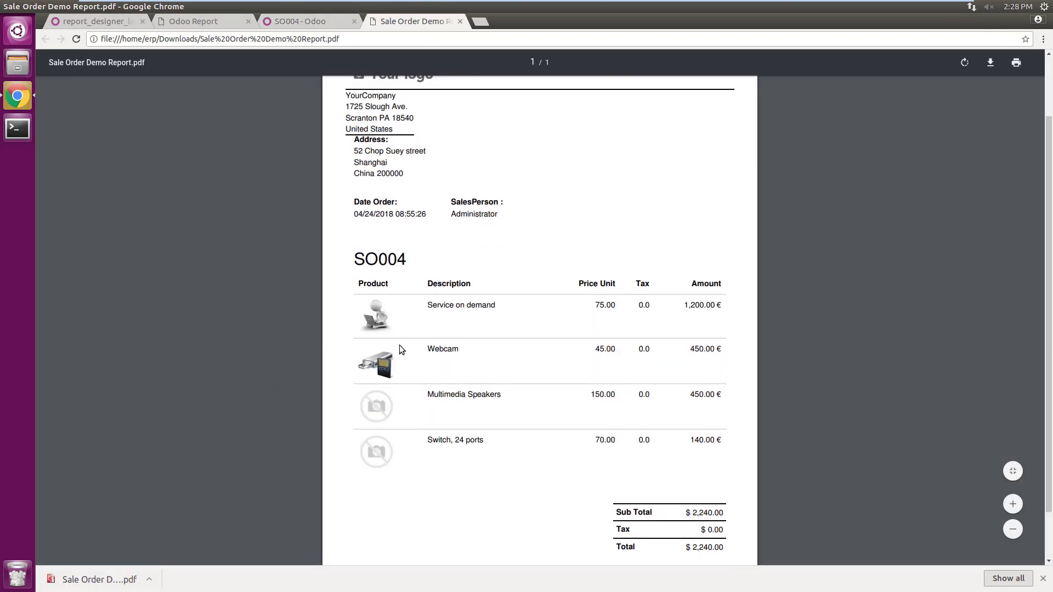
{"action": "scroll", "coordinate": [400, 345], "scroll_direction": "down", "scroll_amount": 3}
{"action": "scroll", "coordinate": [503, 143], "scroll_direction": "up", "scroll_amount": 3}
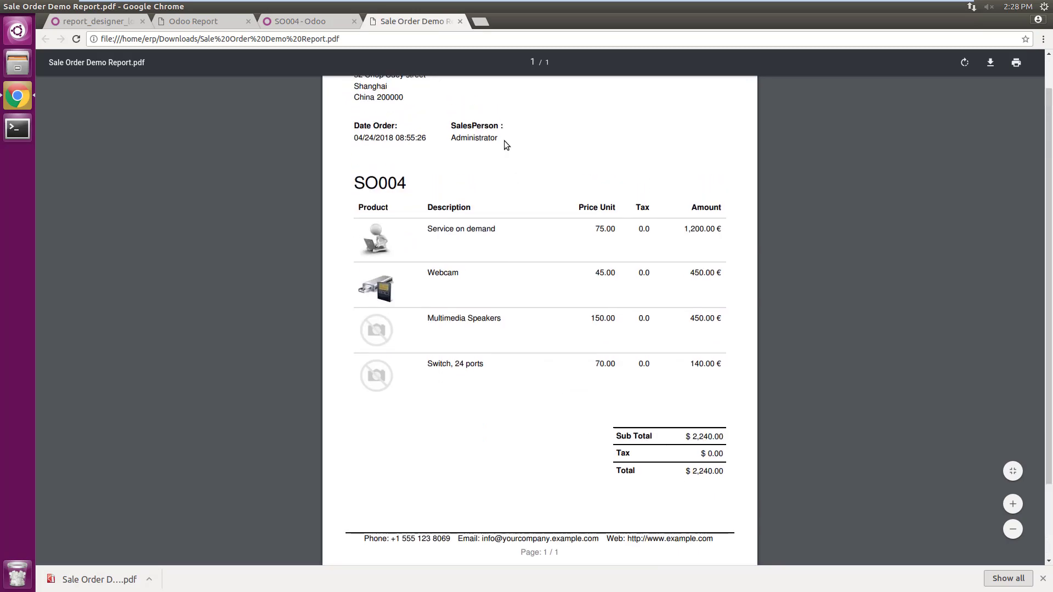
{"action": "left_click", "coordinate": [460, 21]}
- Return to the report designer and export the sale order report as a module archive
{"action": "left_click", "coordinate": [203, 21]}
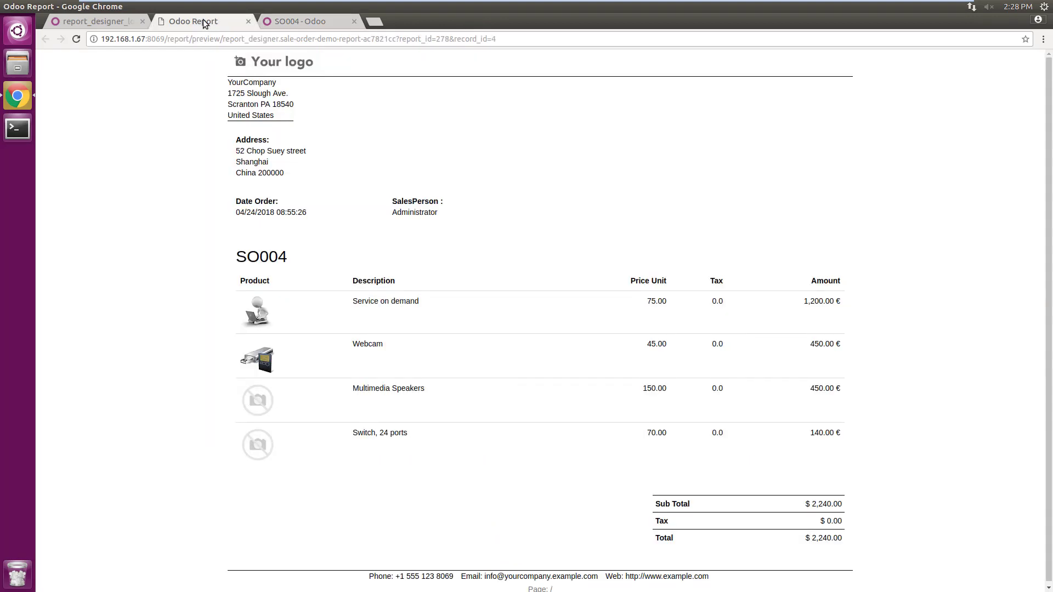
{"action": "left_click", "coordinate": [128, 23]}
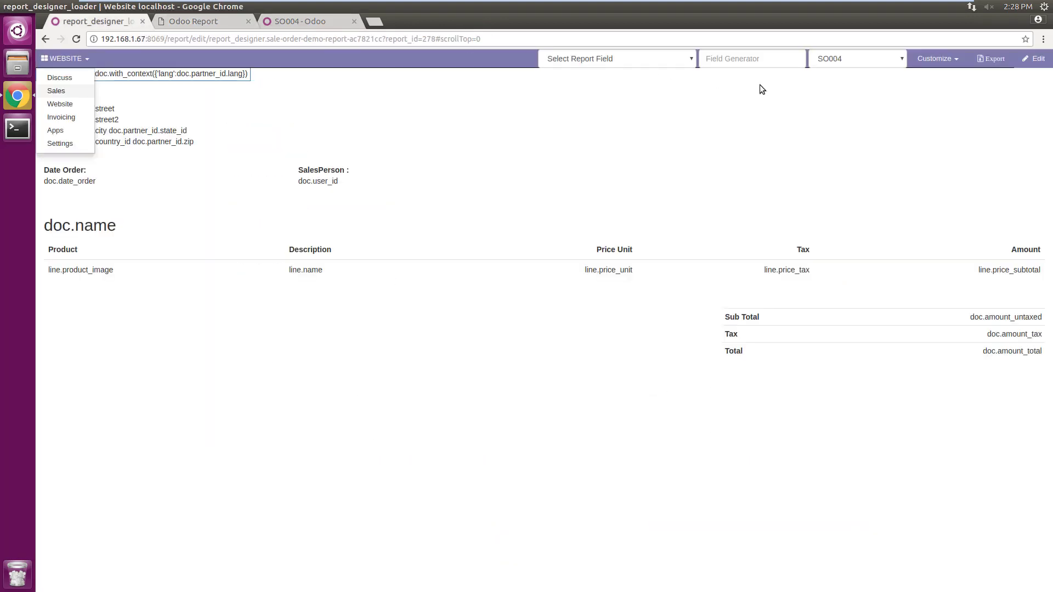
{"action": "left_click", "coordinate": [936, 58]}
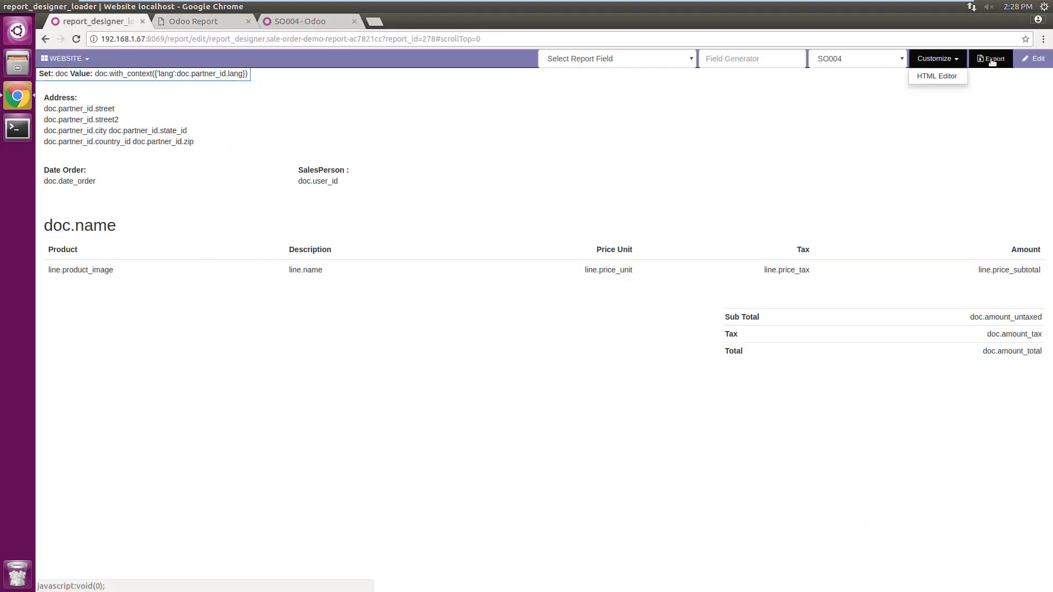
{"action": "left_click", "coordinate": [992, 60]}
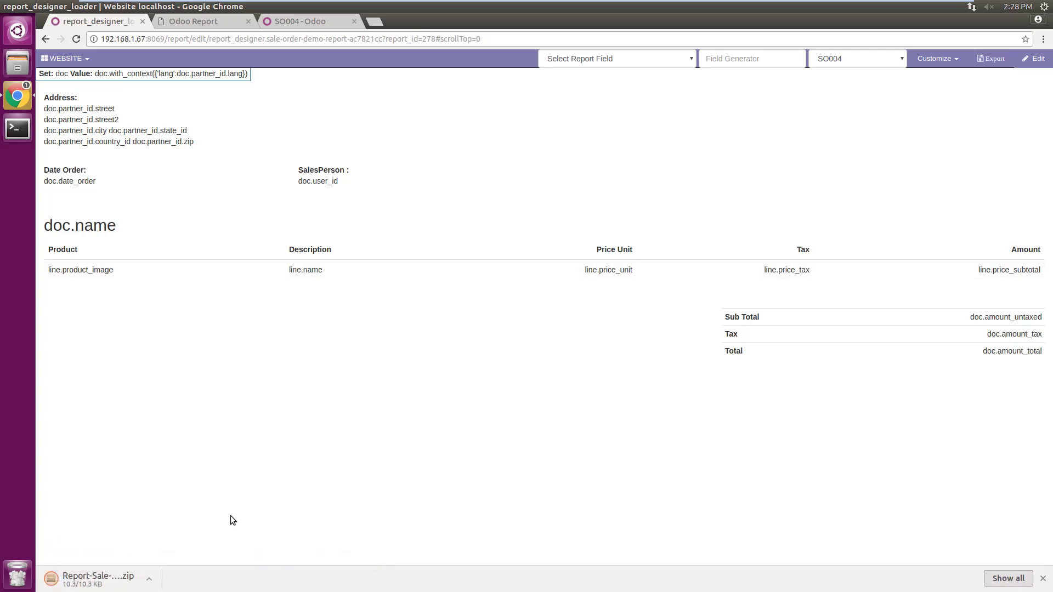
- Open the exported zip in Archive Manager and go to the report folder inside sale_order_demo_report_ac7821cc
{"action": "left_click", "coordinate": [151, 581]}
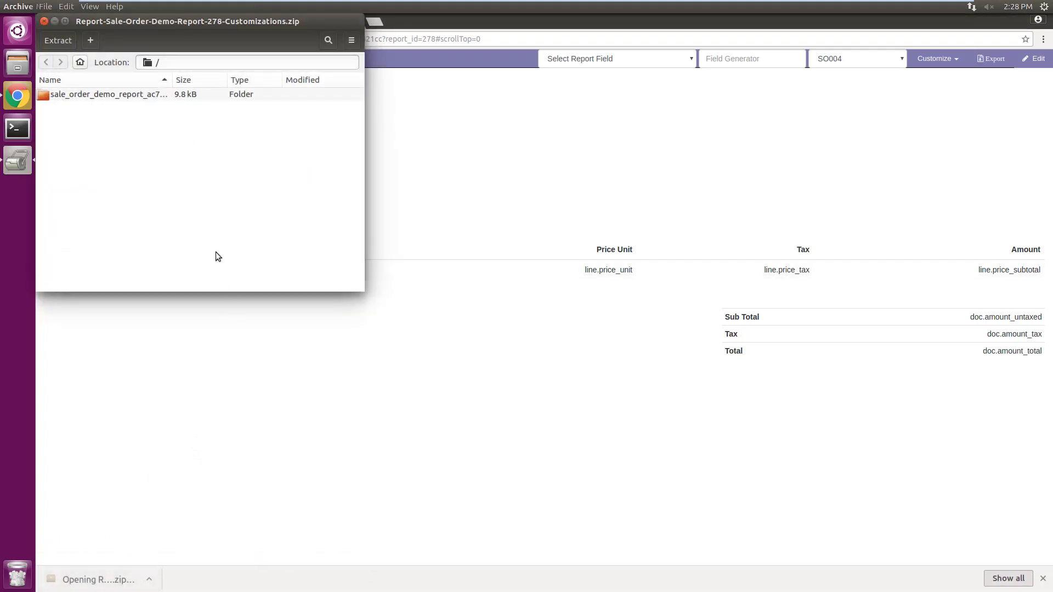
{"action": "double_click", "coordinate": [97, 97]}
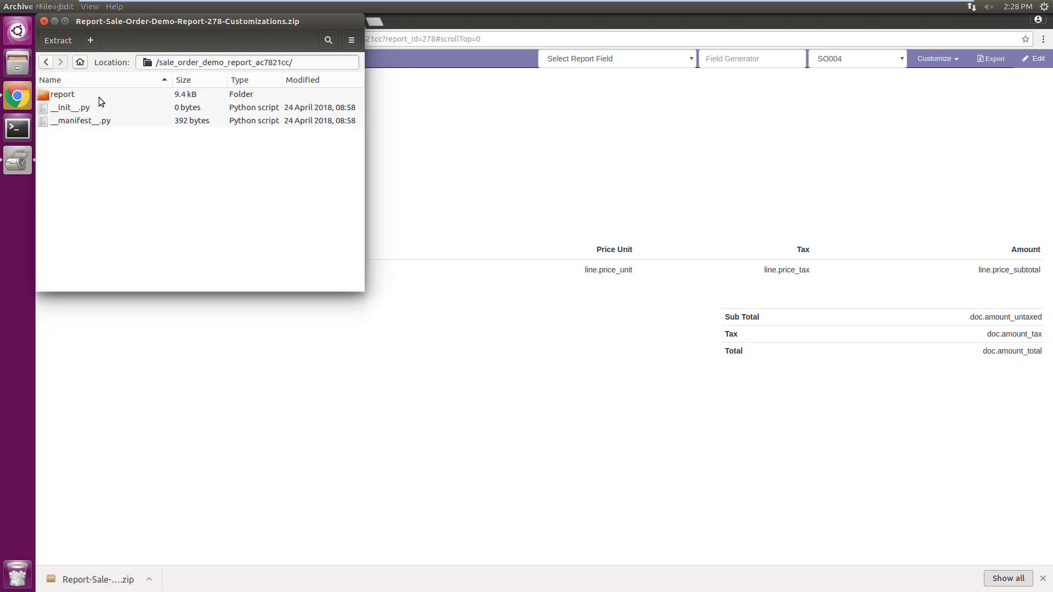
{"action": "double_click", "coordinate": [94, 95]}
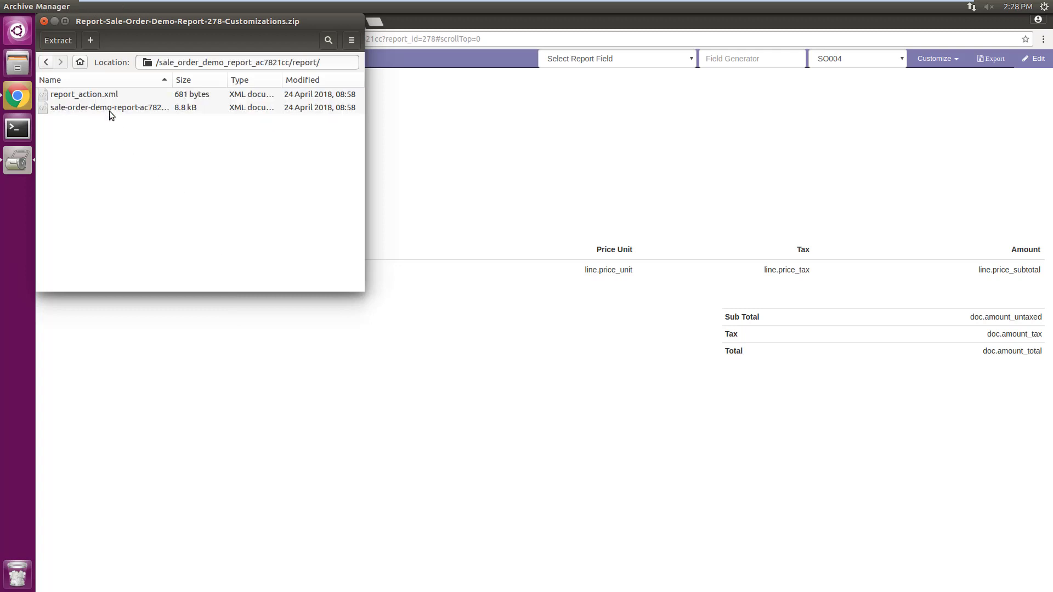
- Open sale-order-demo-report-ac7821cc.xml from the archive's report folder in gedit
{"action": "left_click", "coordinate": [110, 111]}
{"action": "right_click", "coordinate": [101, 108]}
{"action": "left_click", "coordinate": [140, 130]}
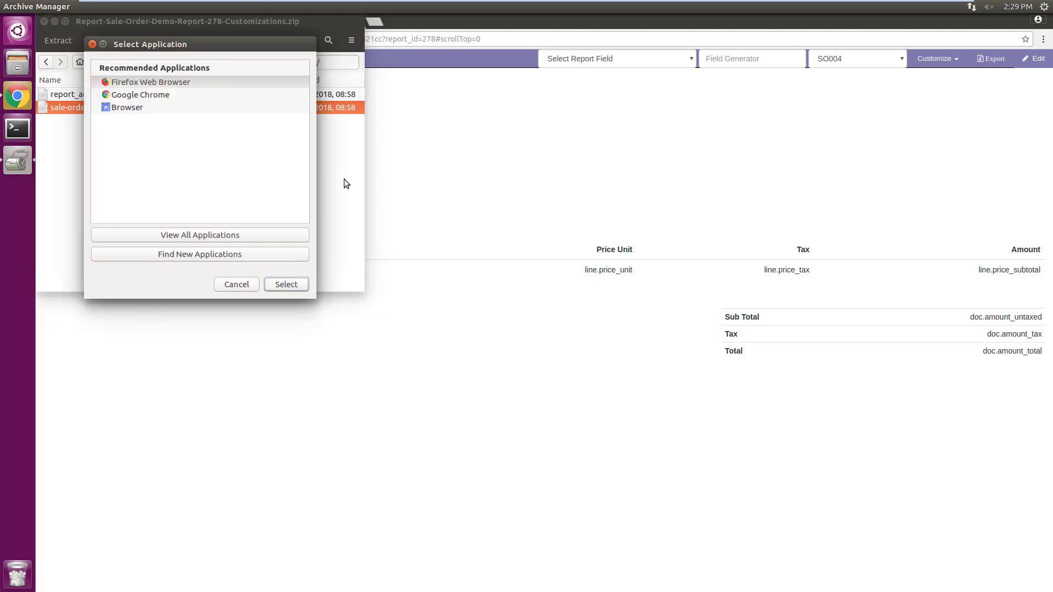
{"action": "left_click", "coordinate": [205, 235]}
{"action": "left_click", "coordinate": [132, 136]}
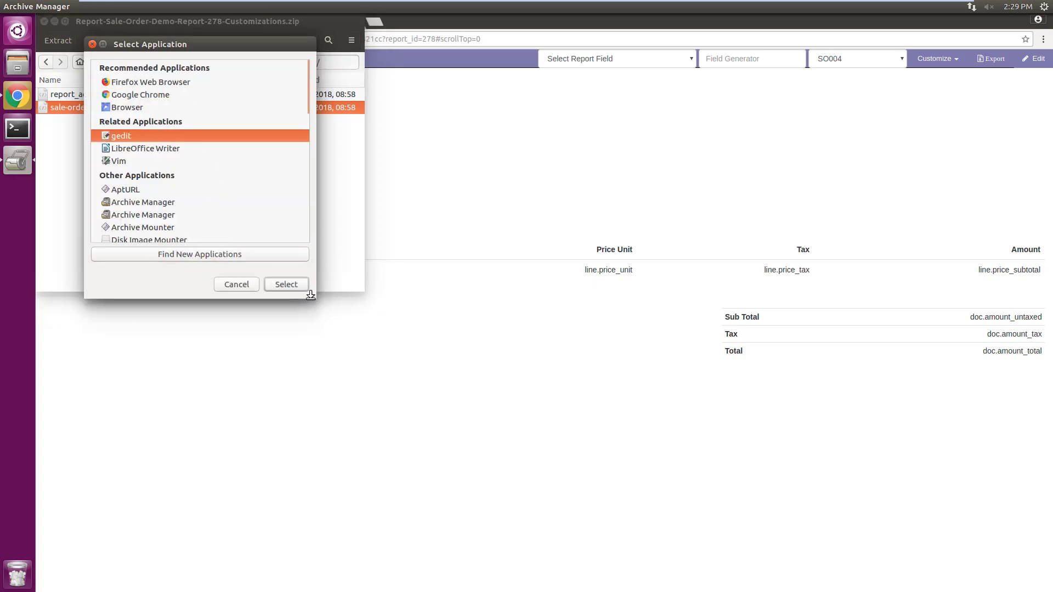
{"action": "left_click", "coordinate": [283, 285]}
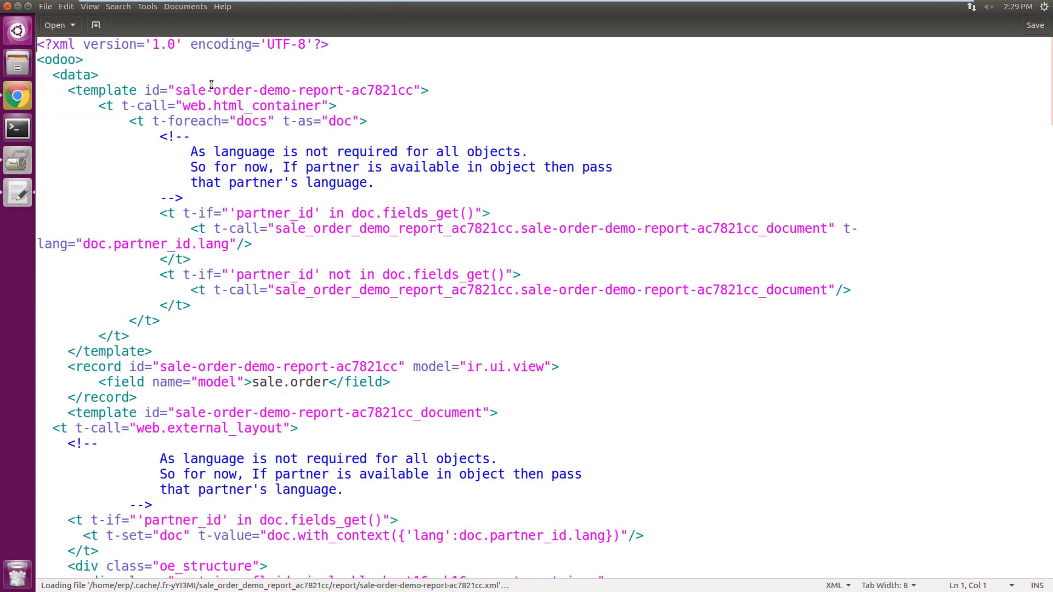
- Review the exported report template's XML from address block to totals table, and return to the report designer in Chrome
{"action": "scroll", "coordinate": [296, 110], "scroll_direction": "down", "scroll_amount": 15}
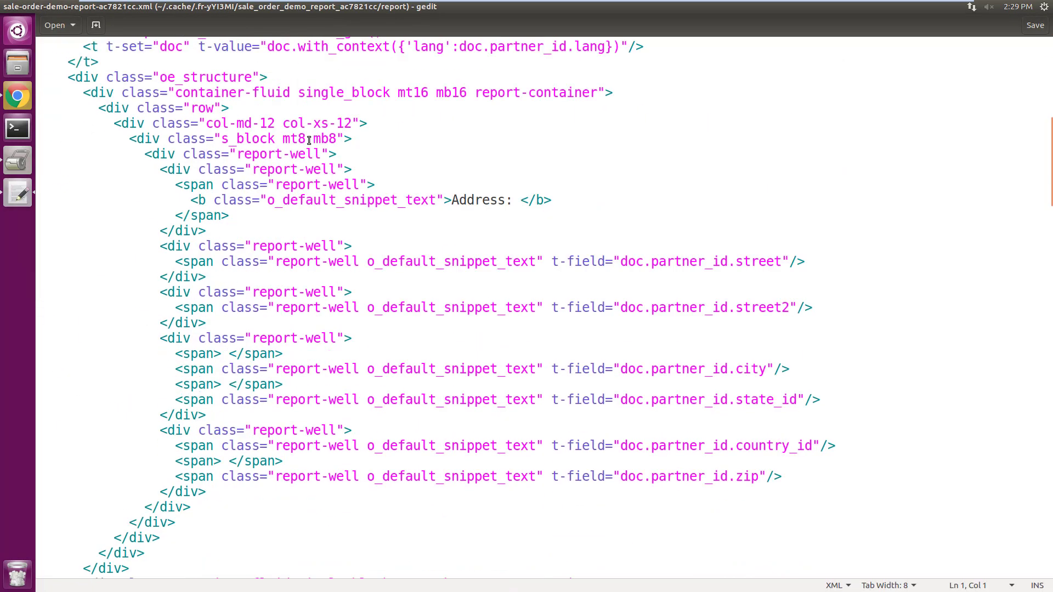
{"action": "scroll", "coordinate": [309, 140], "scroll_direction": "down", "scroll_amount": 20}
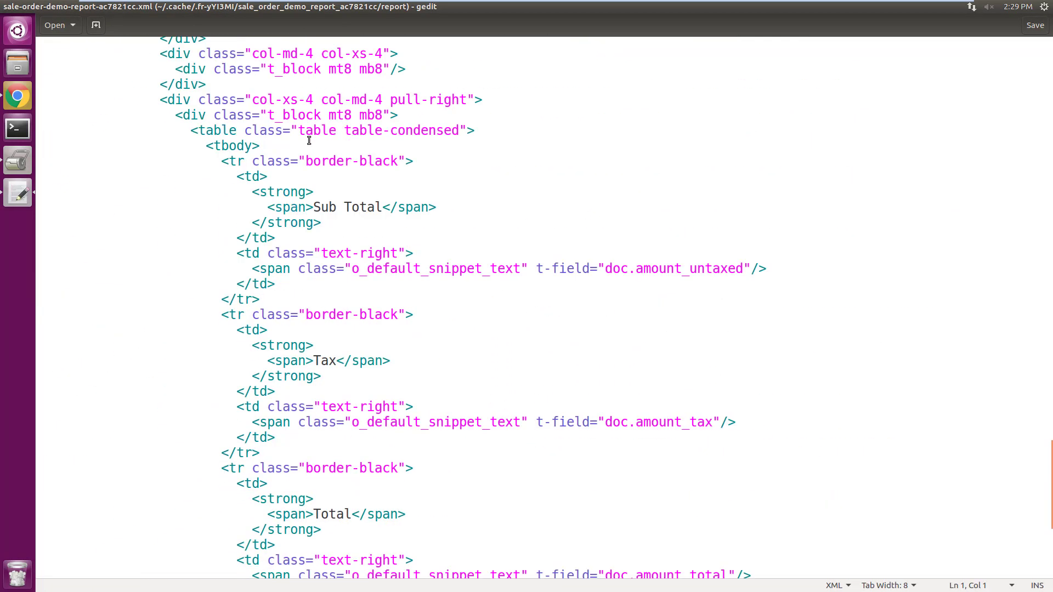
{"action": "scroll", "coordinate": [310, 144], "scroll_direction": "up", "scroll_amount": 20}
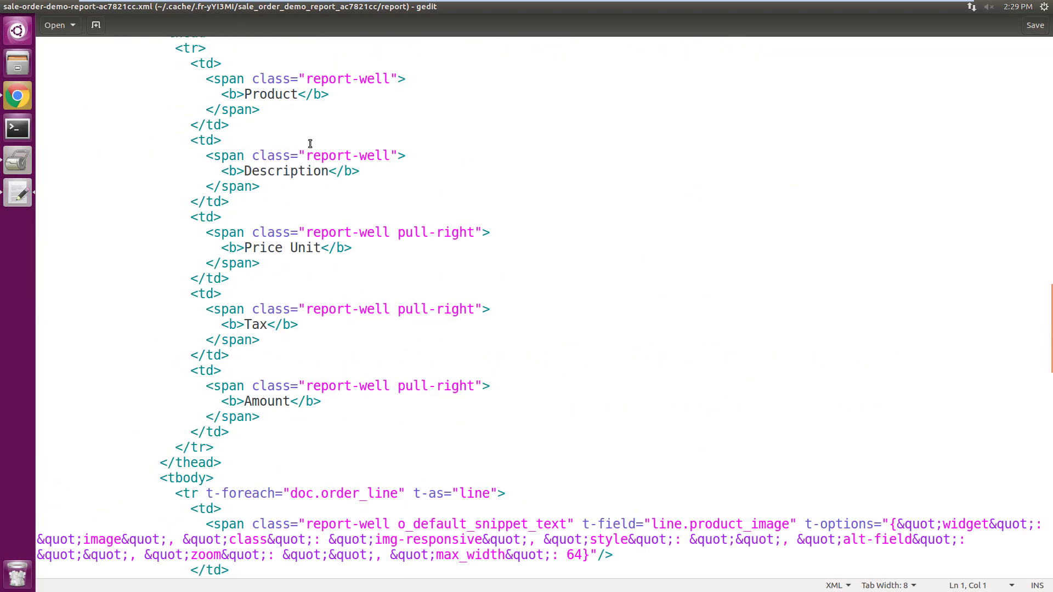
{"action": "scroll", "coordinate": [310, 143], "scroll_direction": "up", "scroll_amount": 15}
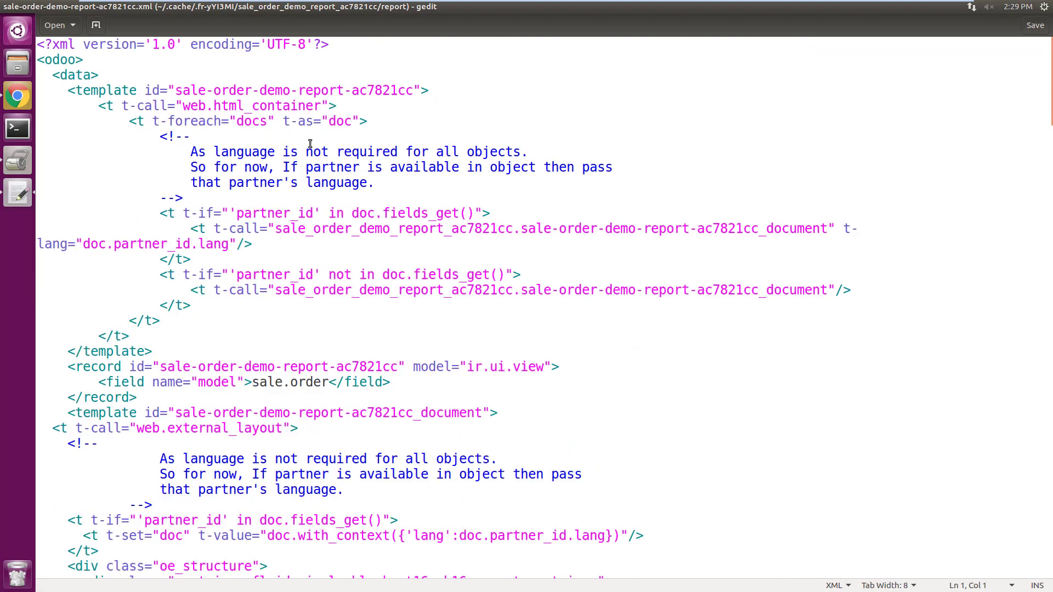
{"action": "left_click", "coordinate": [18, 97]}
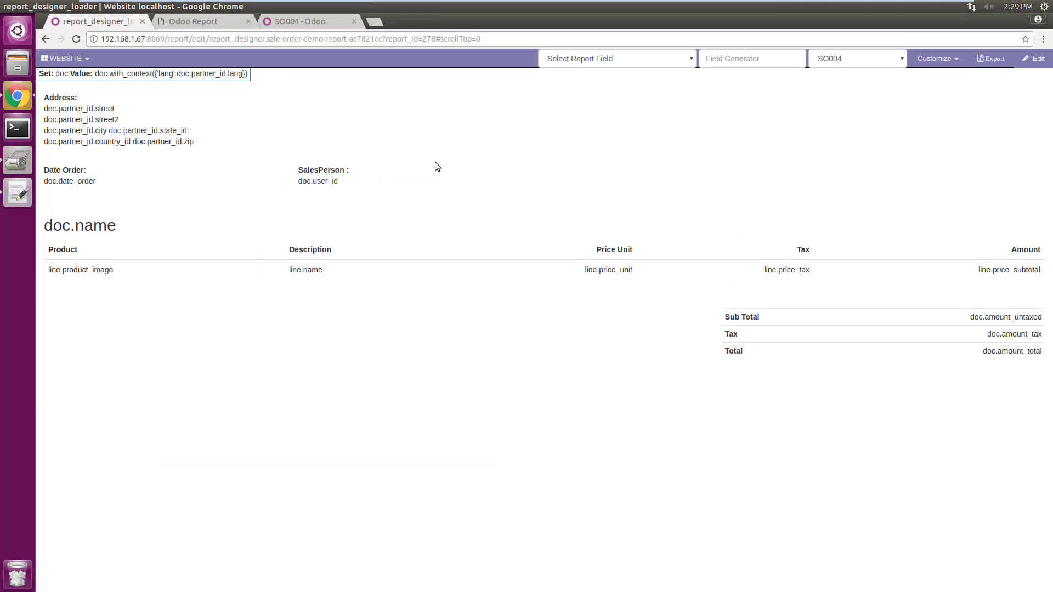